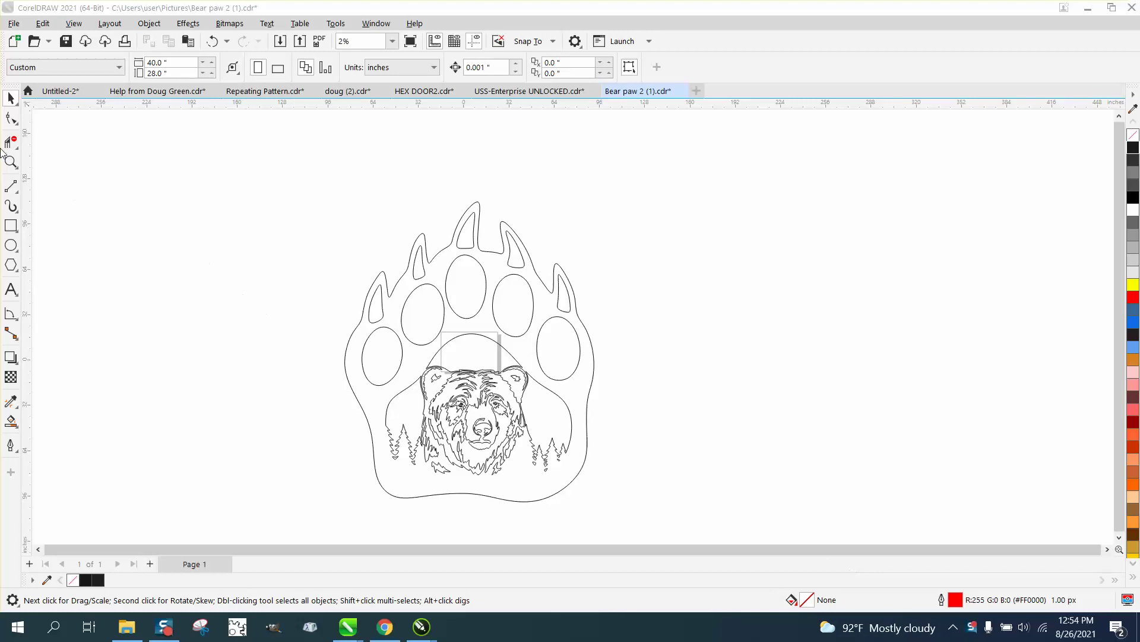
Step: Zoom in on the paw, marquee-select all 51 curves, and display their nodes with F10
{"action": "key", "text": "z"}
{"action": "left_click_drag", "start_coordinate": [360, 256], "coordinate": [678, 519]}
{"action": "scroll", "coordinate": [505, 418], "scroll_direction": "down", "scroll_amount": 1}
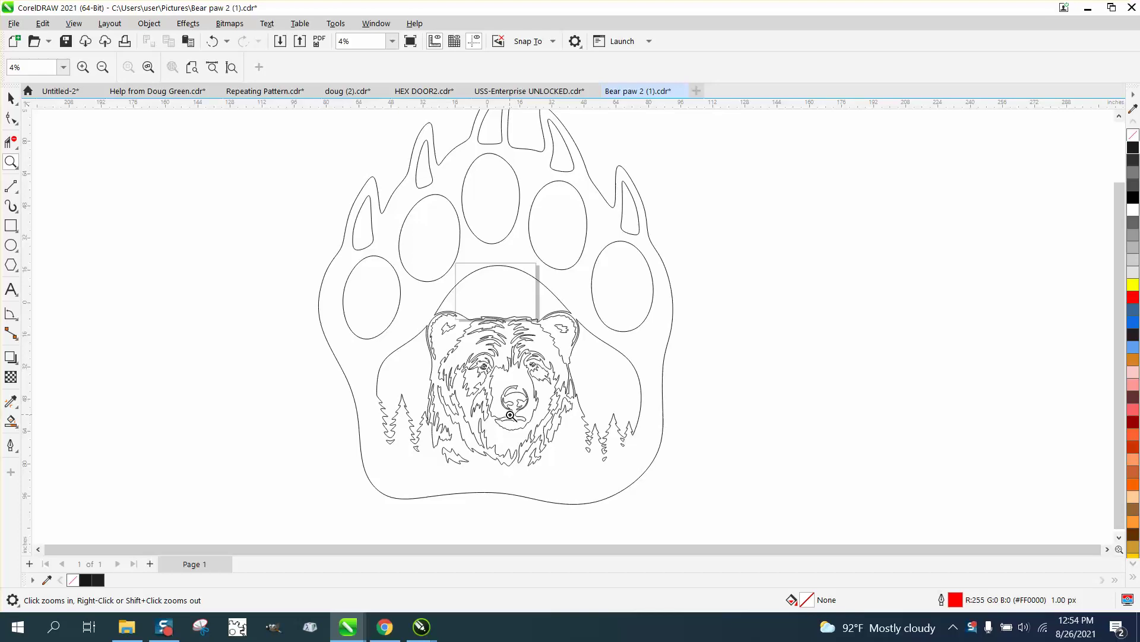
{"action": "scroll", "coordinate": [509, 415], "scroll_direction": "down", "scroll_amount": 1}
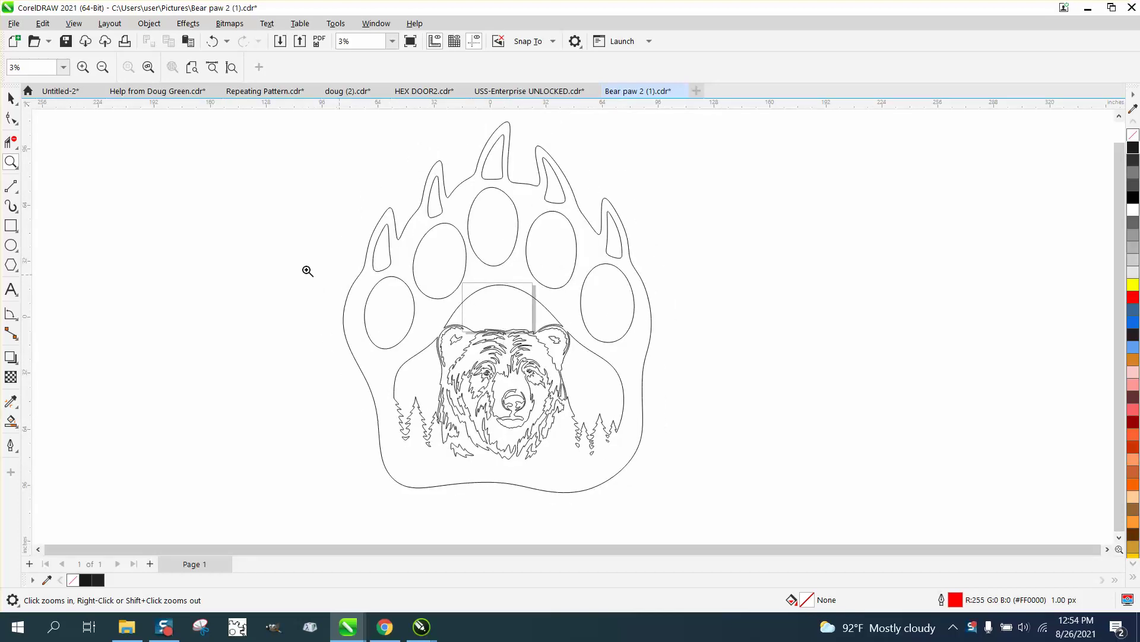
{"action": "key", "text": "F10"}
{"action": "left_click", "coordinate": [434, 333]}
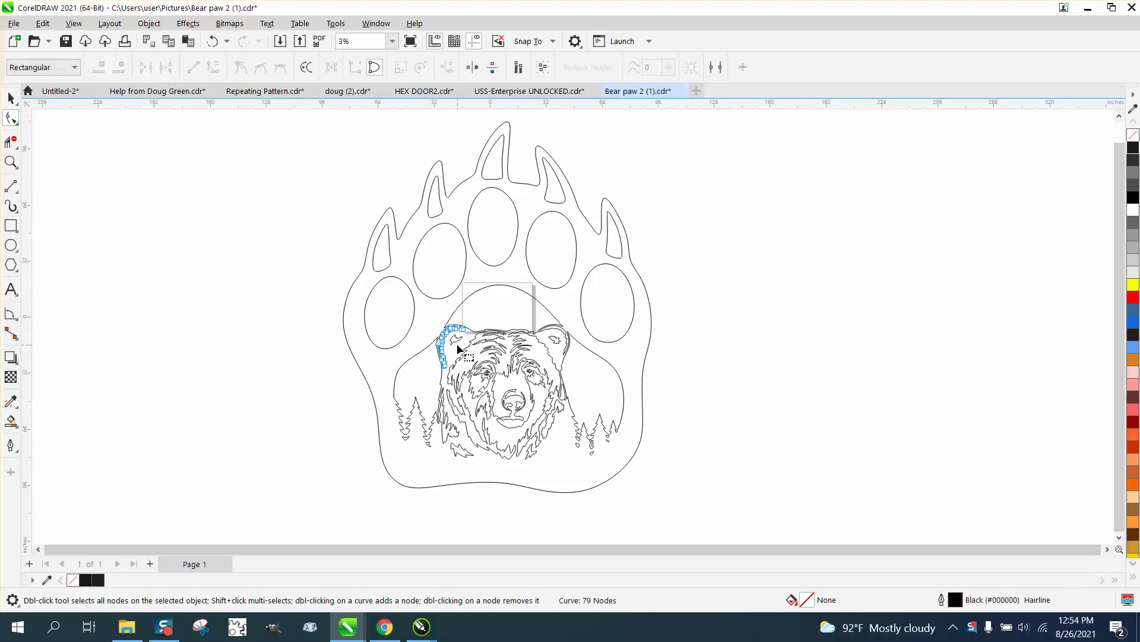
{"action": "scroll", "coordinate": [410, 356], "scroll_direction": "down", "scroll_amount": 1}
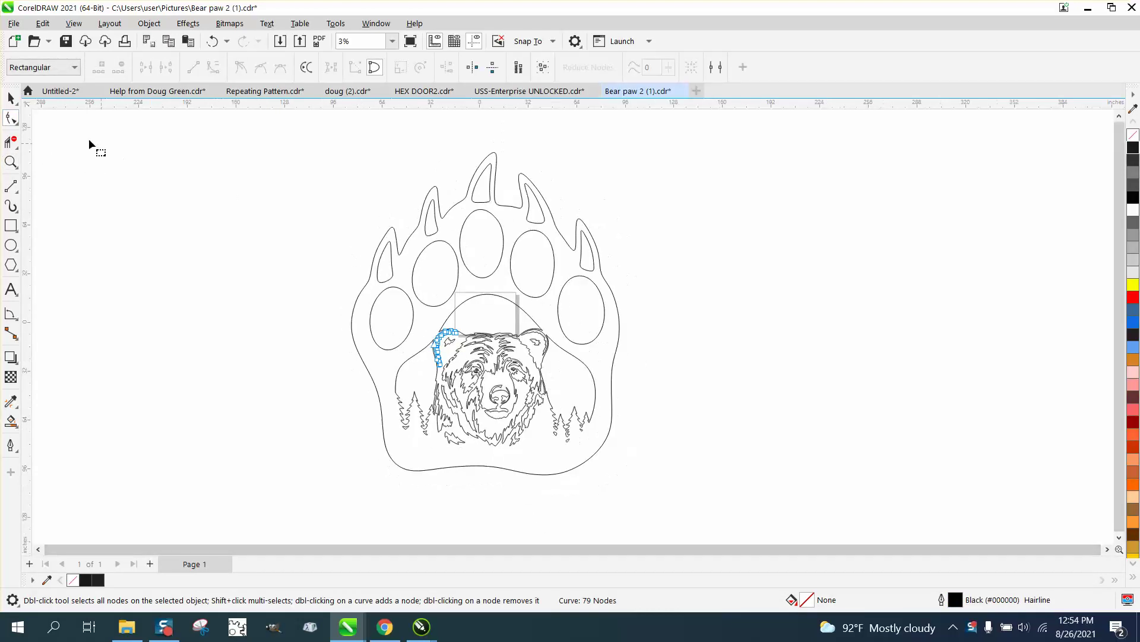
{"action": "key", "text": "space"}
{"action": "left_click_drag", "start_coordinate": [332, 152], "coordinate": [357, 250]}
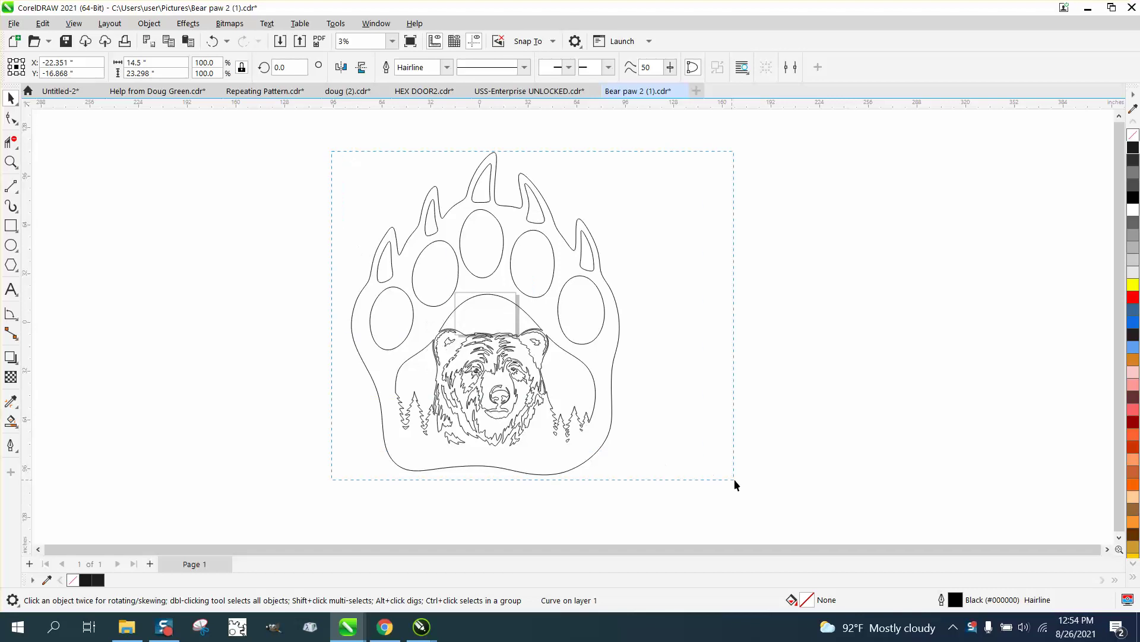
{"action": "left_click_drag", "start_coordinate": [734, 478], "coordinate": [739, 482]}
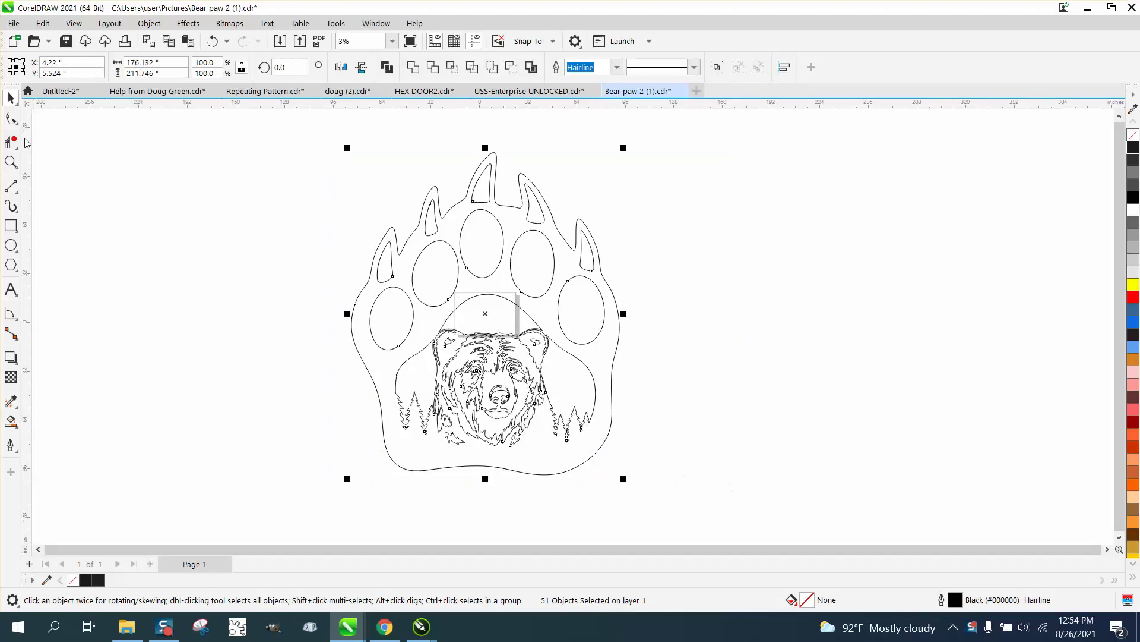
{"action": "key", "text": "space"}
{"action": "key", "text": "space"}
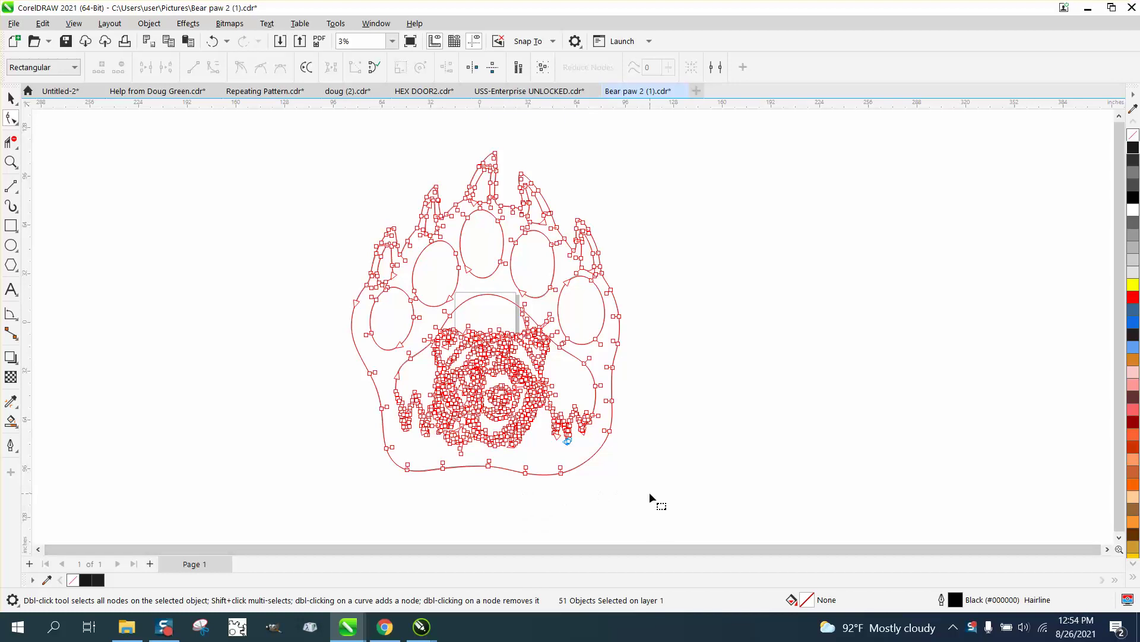
{"action": "left_click", "coordinate": [10, 161]}
{"action": "left_click_drag", "start_coordinate": [455, 209], "coordinate": [597, 315]}
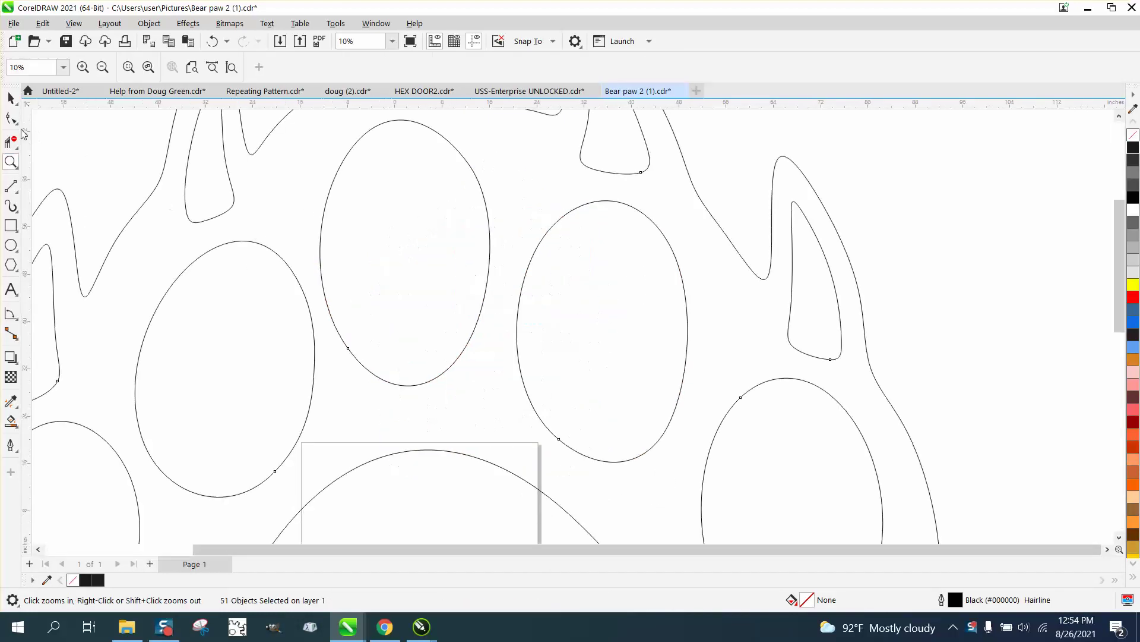
{"action": "left_click", "coordinate": [10, 117]}
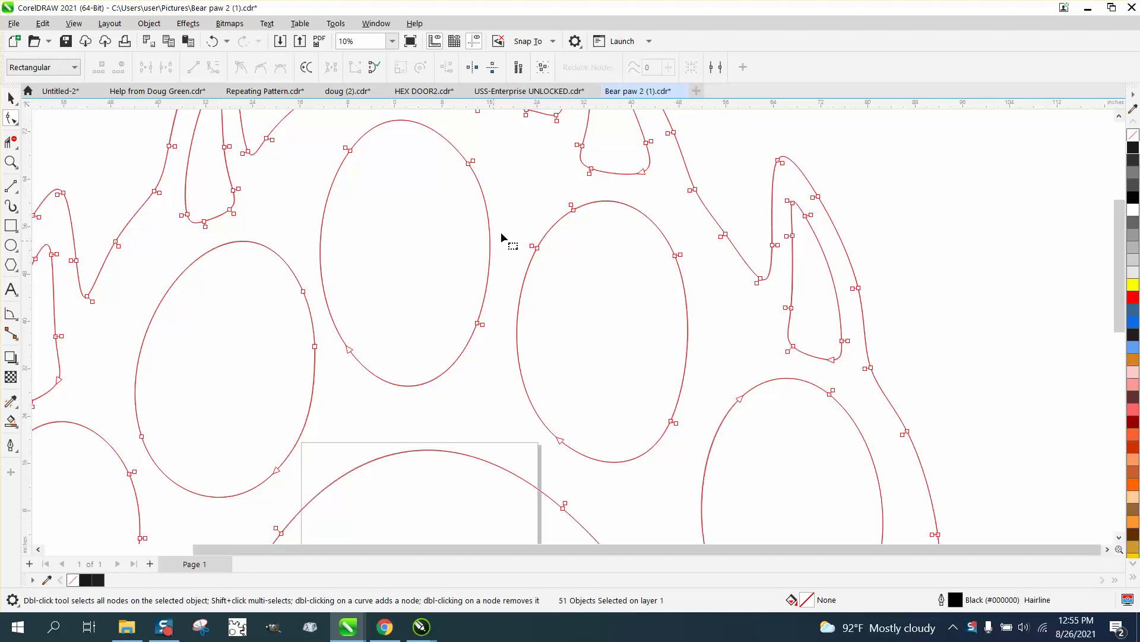
{"action": "left_click", "coordinate": [11, 161]}
{"action": "left_click_drag", "start_coordinate": [543, 184], "coordinate": [690, 267]}
{"action": "left_click", "coordinate": [11, 118]}
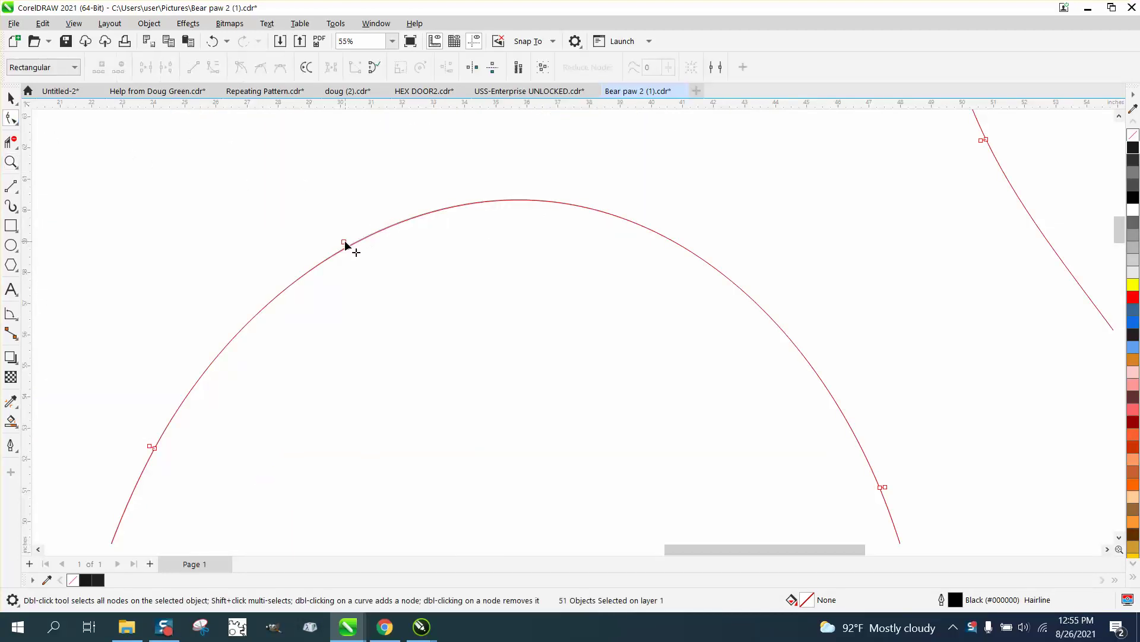
{"action": "left_click_drag", "start_coordinate": [344, 244], "coordinate": [331, 222]}
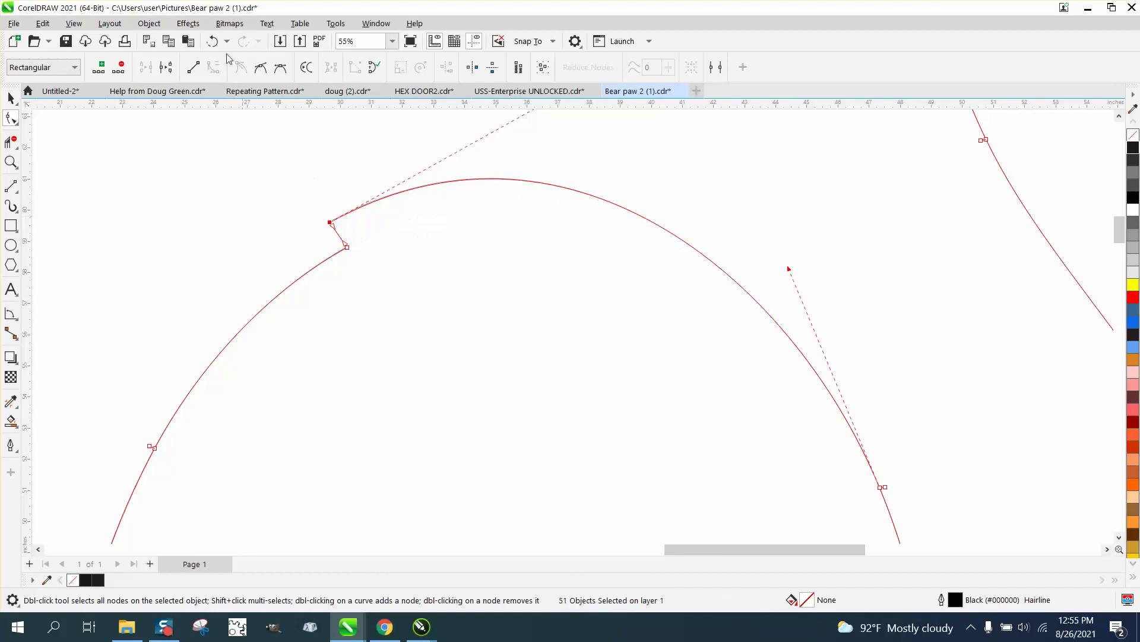
{"action": "left_click", "coordinate": [212, 41]}
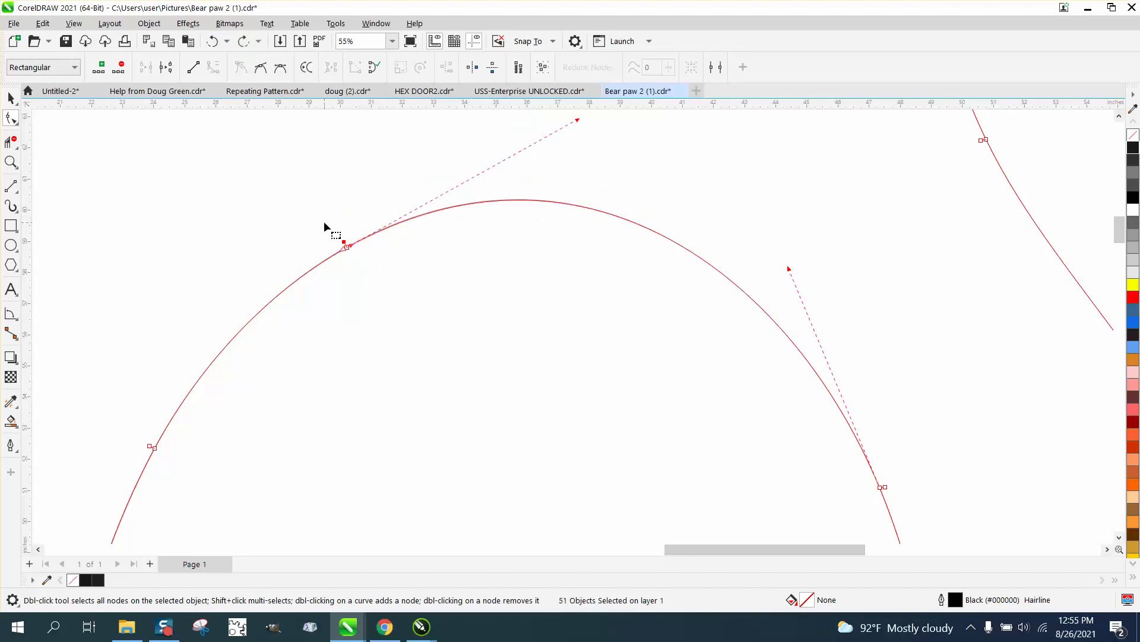
{"action": "left_click", "coordinate": [330, 230]}
{"action": "scroll", "coordinate": [330, 229], "scroll_direction": "down", "scroll_amount": 1}
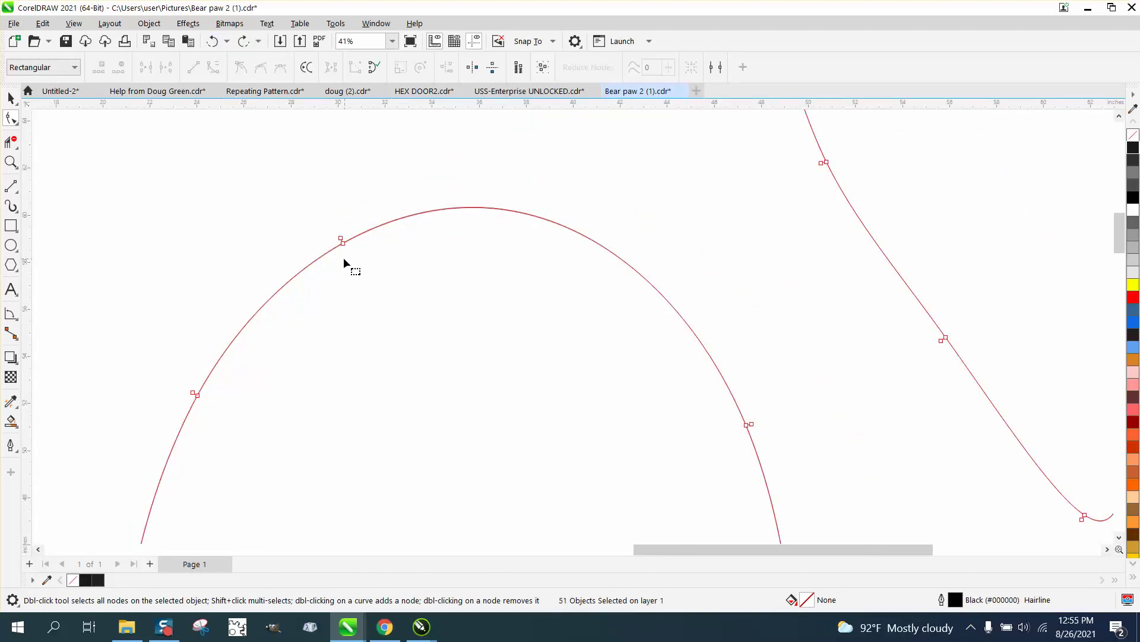
{"action": "scroll", "coordinate": [343, 259], "scroll_direction": "down", "scroll_amount": 3}
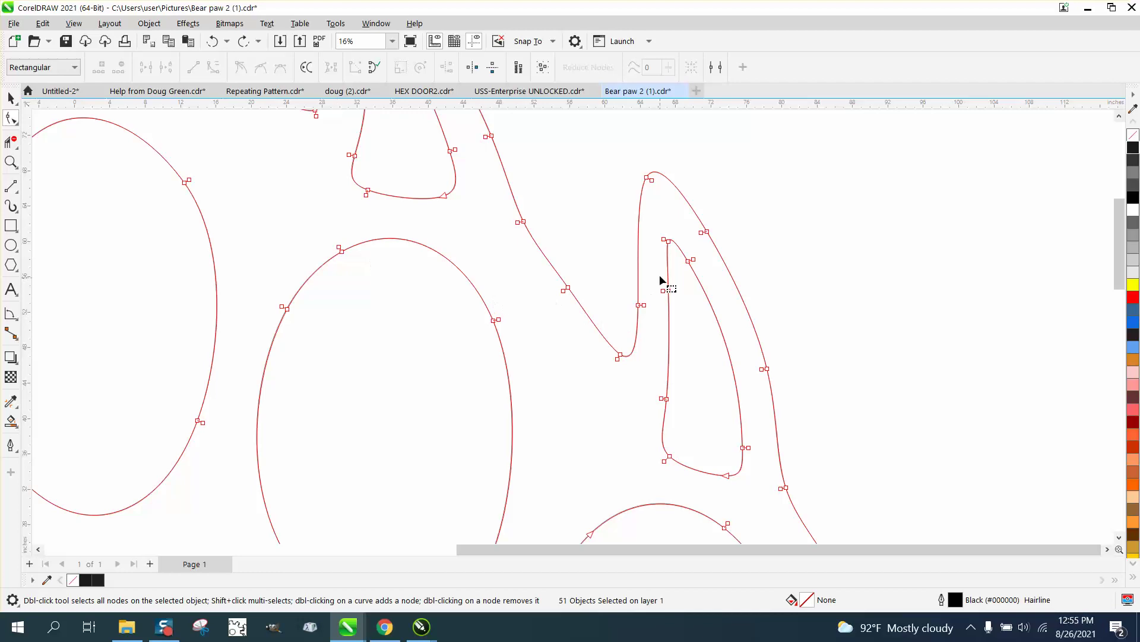
{"action": "scroll", "coordinate": [315, 245], "scroll_direction": "down", "scroll_amount": 3}
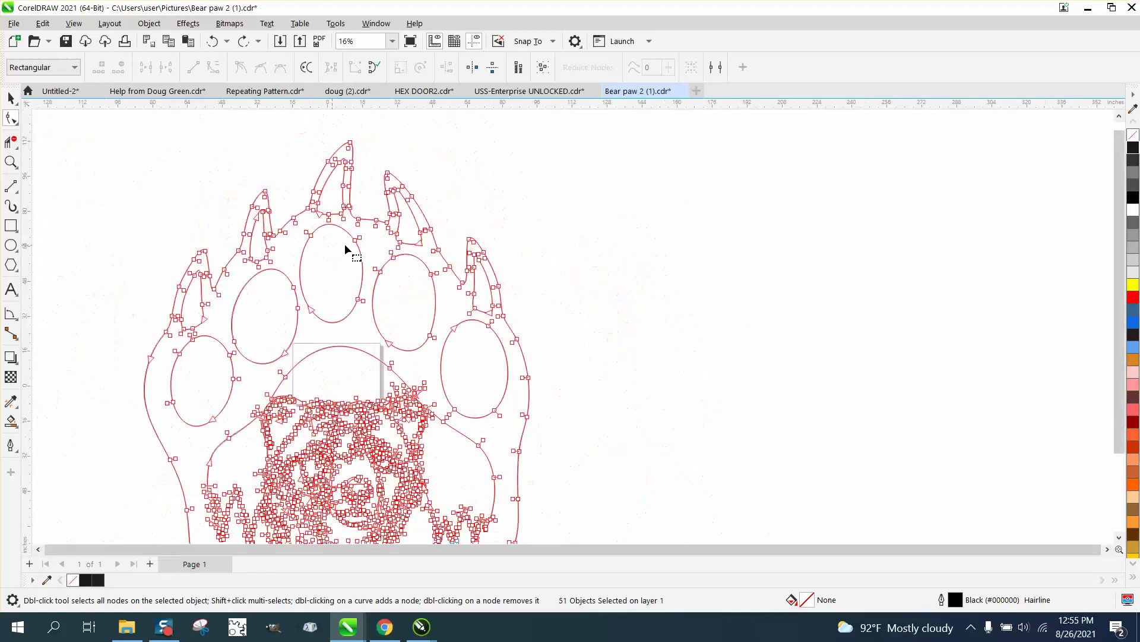
{"action": "scroll", "coordinate": [346, 248], "scroll_direction": "down", "scroll_amount": 1}
{"action": "key", "text": "space"}
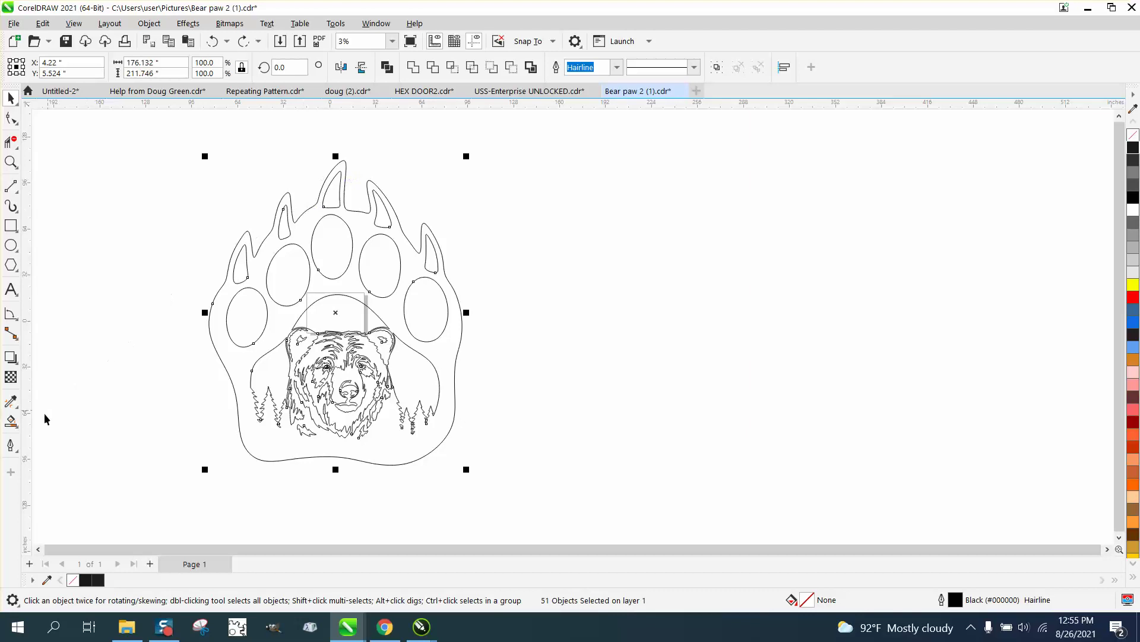
Step: Set the nudge distance to 185 inches with nothing selected
{"action": "left_click", "coordinate": [11, 420]}
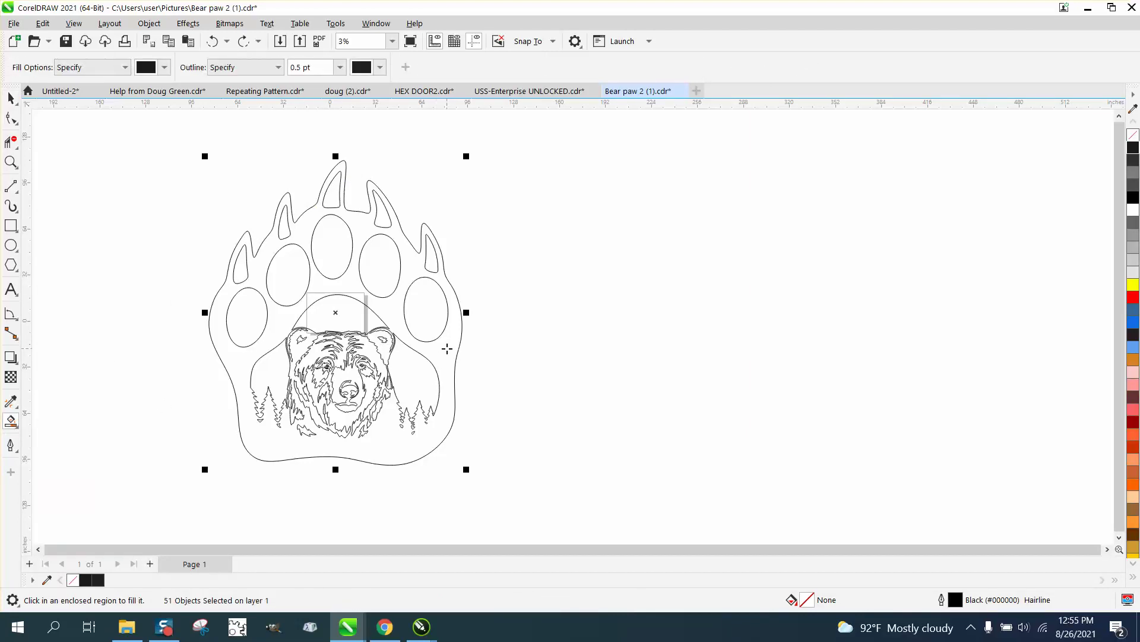
{"action": "left_click", "coordinate": [11, 98]}
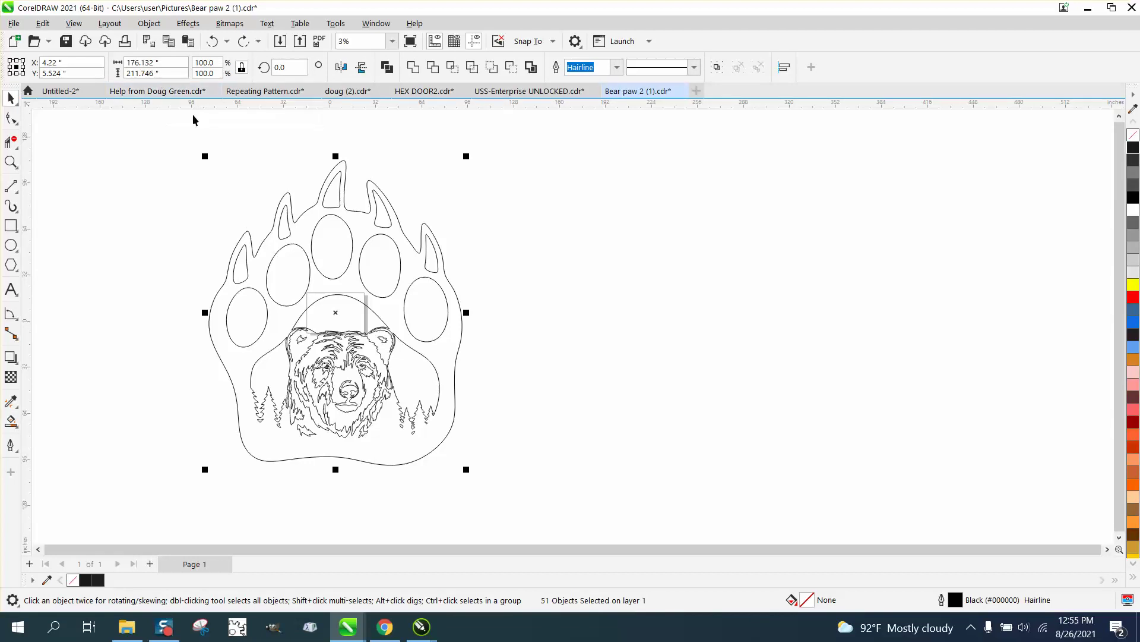
{"action": "left_click", "coordinate": [426, 142]}
{"action": "left_click", "coordinate": [484, 67]}
{"action": "type", "text": "1"}
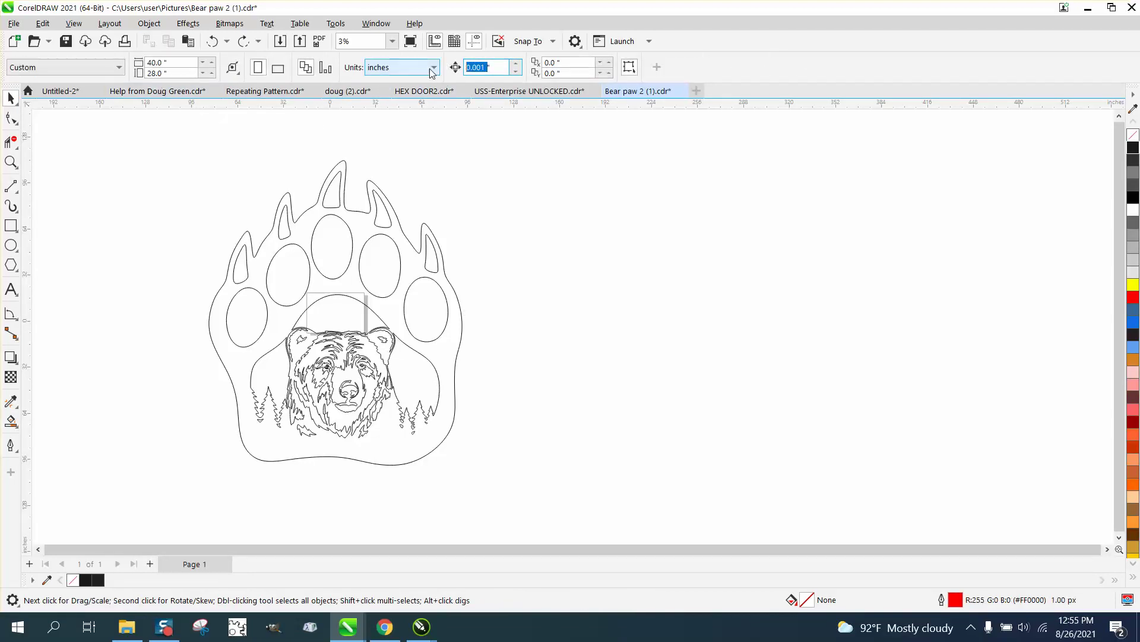
{"action": "type", "text": "85"}
{"action": "key", "text": "Return"}
Step: Smart Fill the inside of the paw into one new curve and nudge it 185 inches right
{"action": "left_click", "coordinate": [11, 420]}
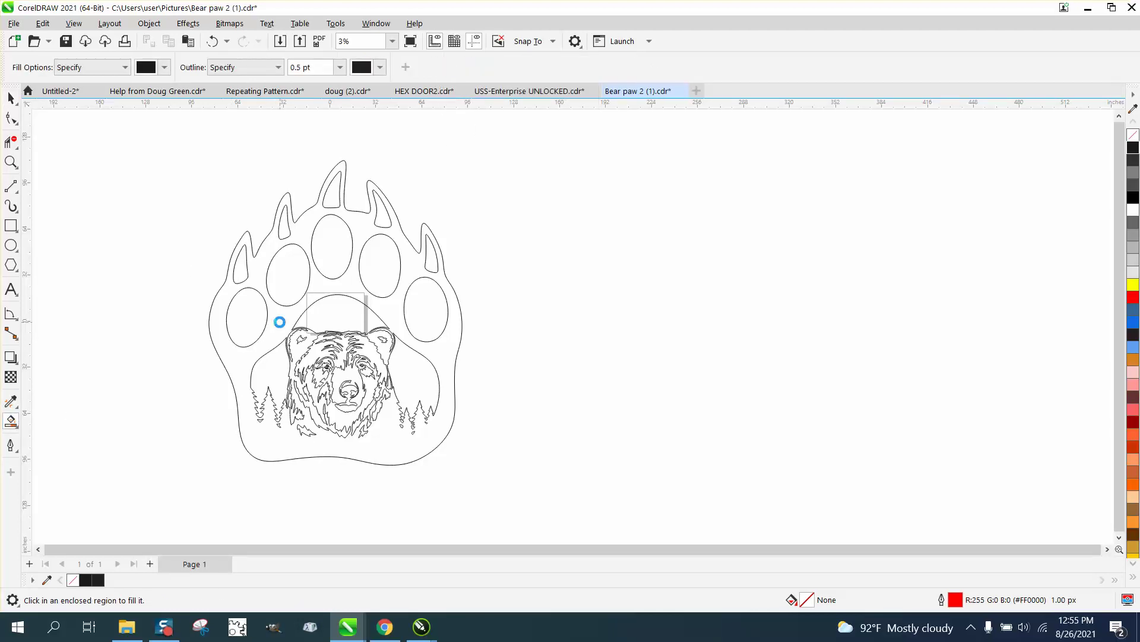
{"action": "left_click", "coordinate": [279, 322]}
{"action": "key", "text": "Right"}
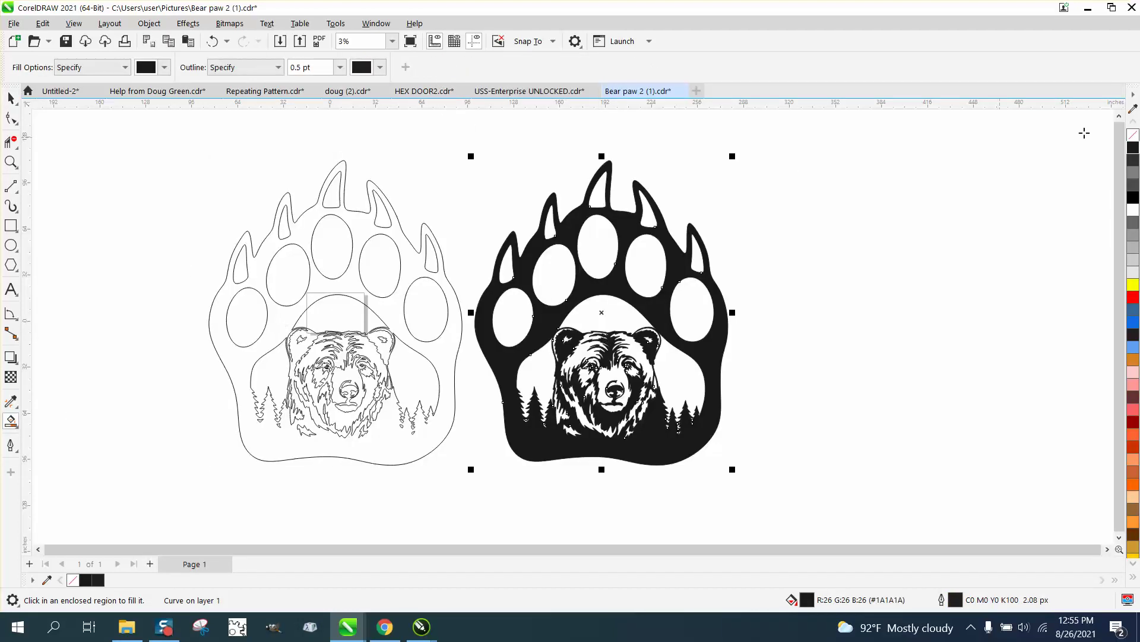
Step: Remove the paw copy's fill and give it a red outline
{"action": "left_click", "coordinate": [1133, 135]}
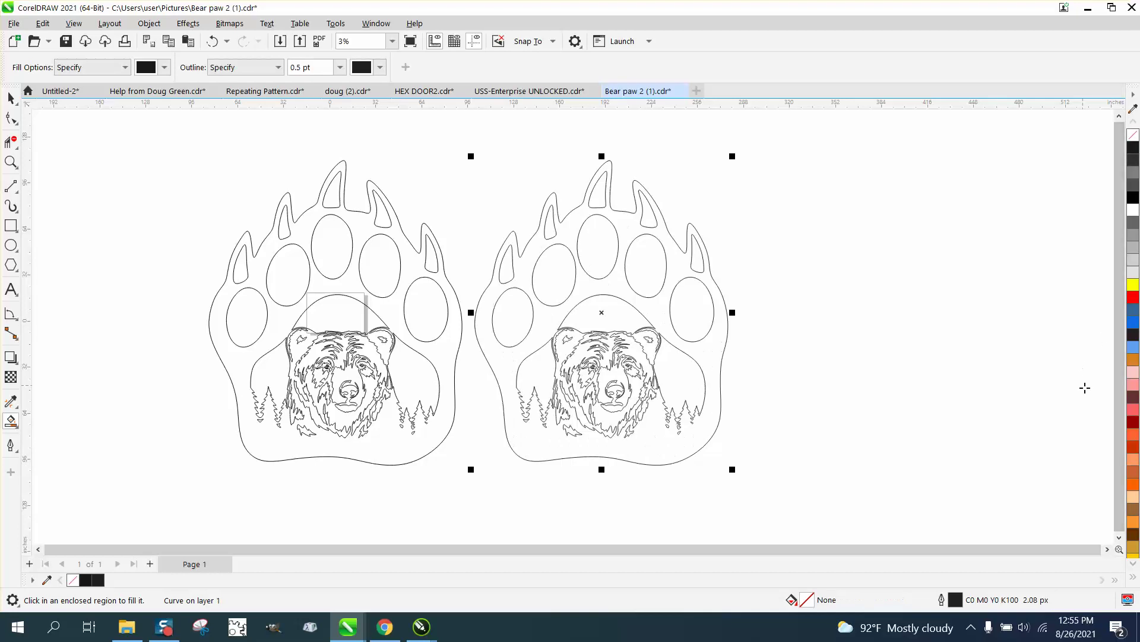
{"action": "right_click", "coordinate": [1134, 300]}
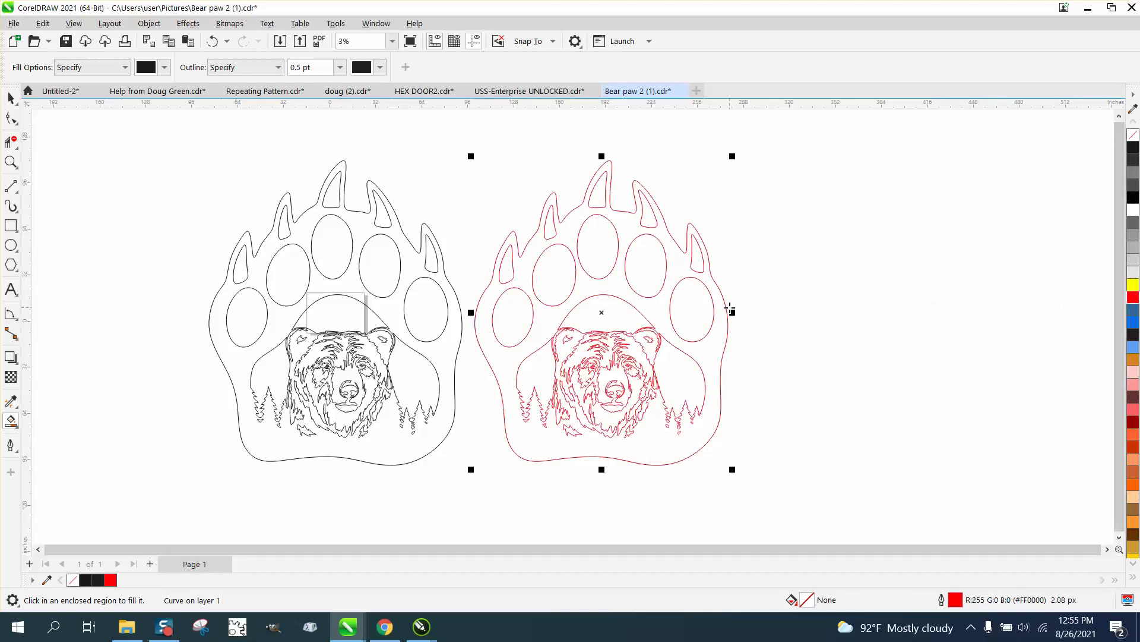
{"action": "left_click", "coordinate": [11, 118]}
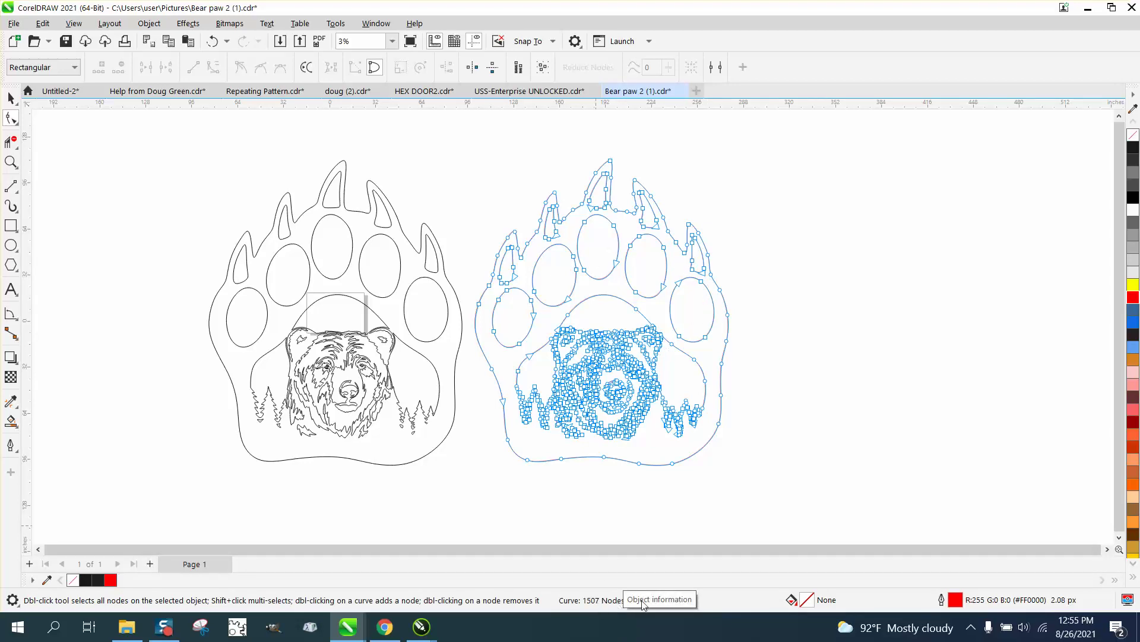
Step: Inspect nodes on the left paw's toe and fur curves, then box-select all its curves
{"action": "left_click", "coordinate": [390, 292]}
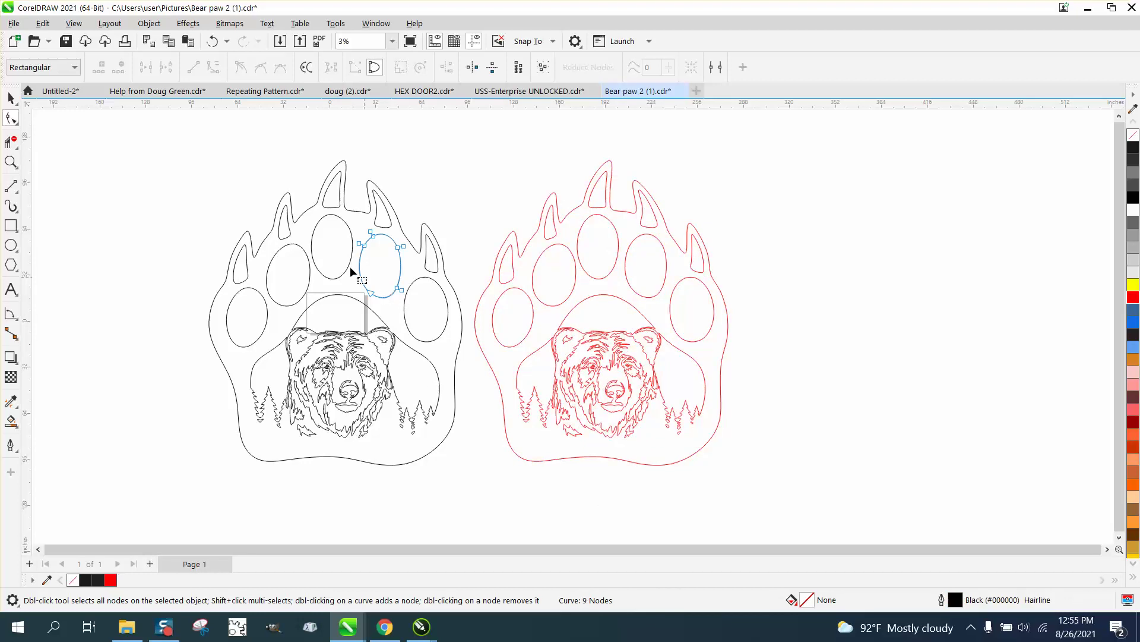
{"action": "left_click", "coordinate": [354, 354]}
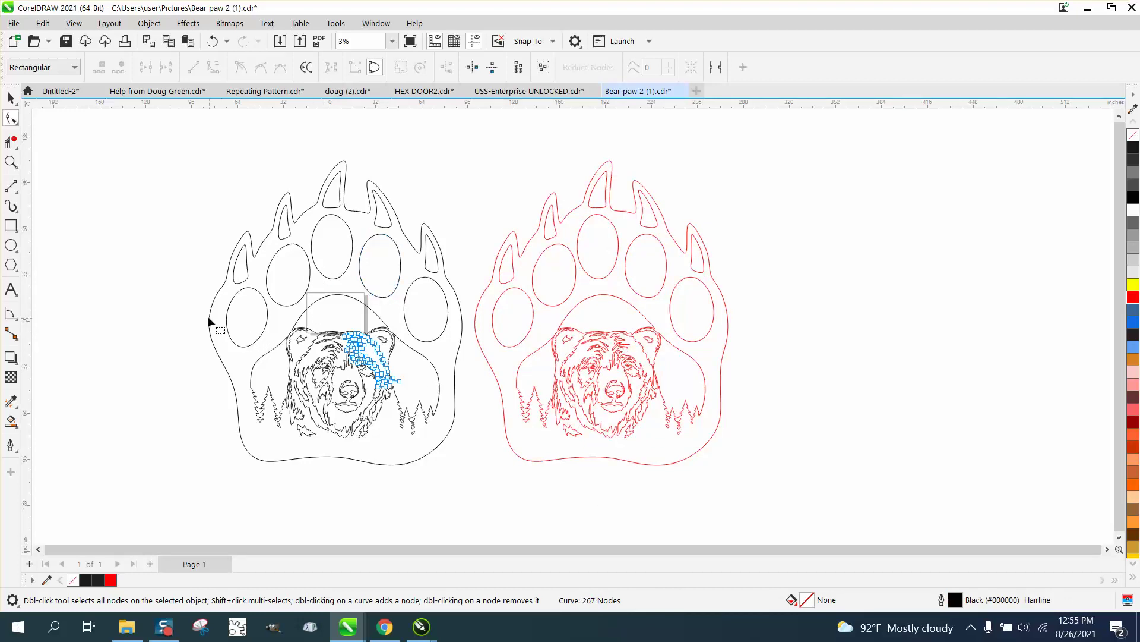
{"action": "left_click_drag", "start_coordinate": [504, 462], "coordinate": [504, 462]}
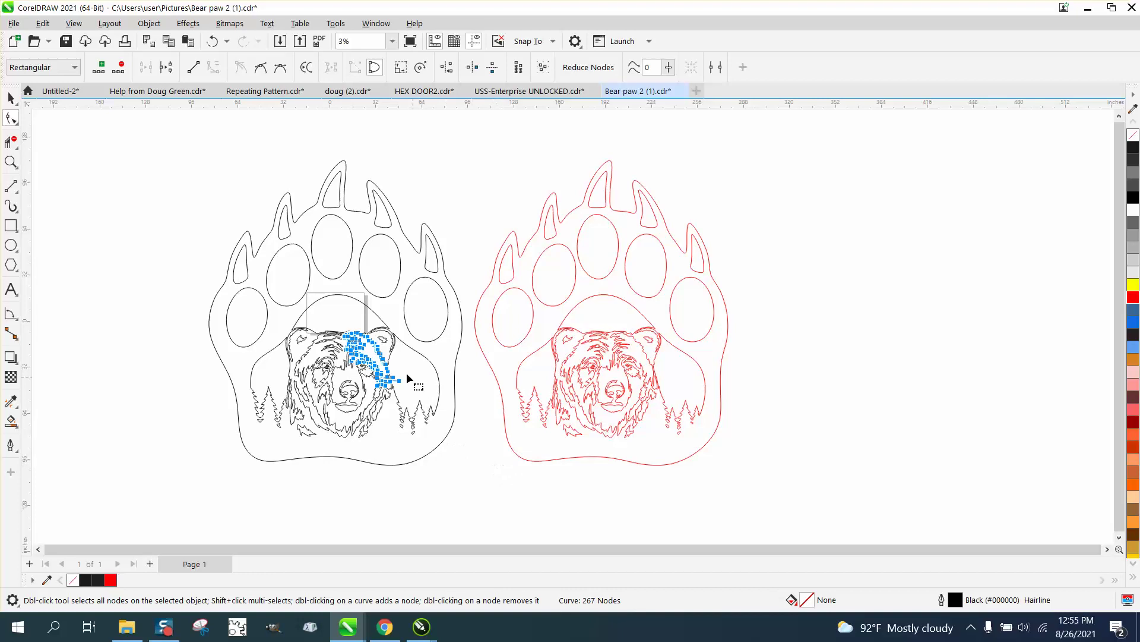
{"action": "left_click", "coordinate": [407, 301]}
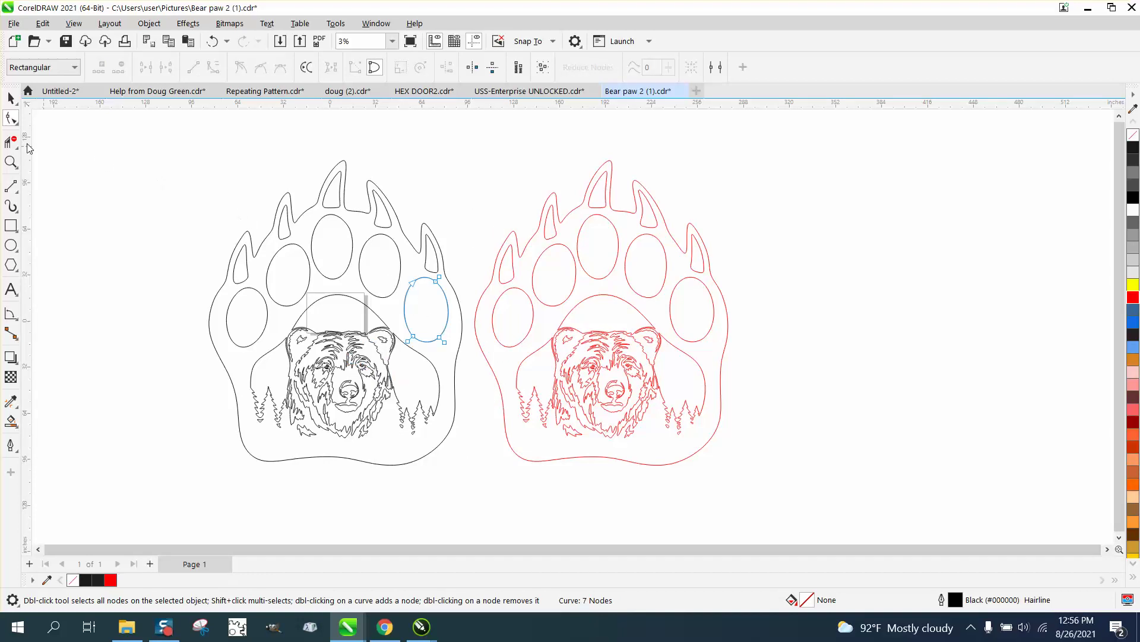
{"action": "left_click", "coordinate": [11, 103]}
{"action": "left_click_drag", "start_coordinate": [194, 140], "coordinate": [469, 487]}
Step: Group the left paw's 51 curves via Object > Group, then undo so they stay separate
{"action": "left_click", "coordinate": [149, 24]}
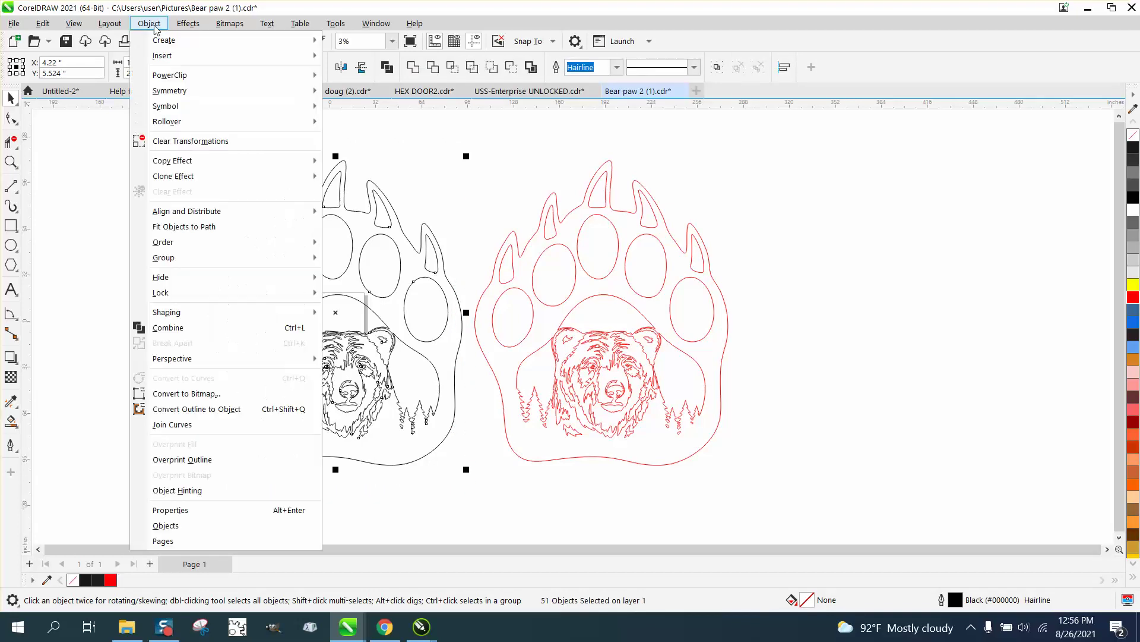
{"action": "mouse_move", "coordinate": [183, 257]}
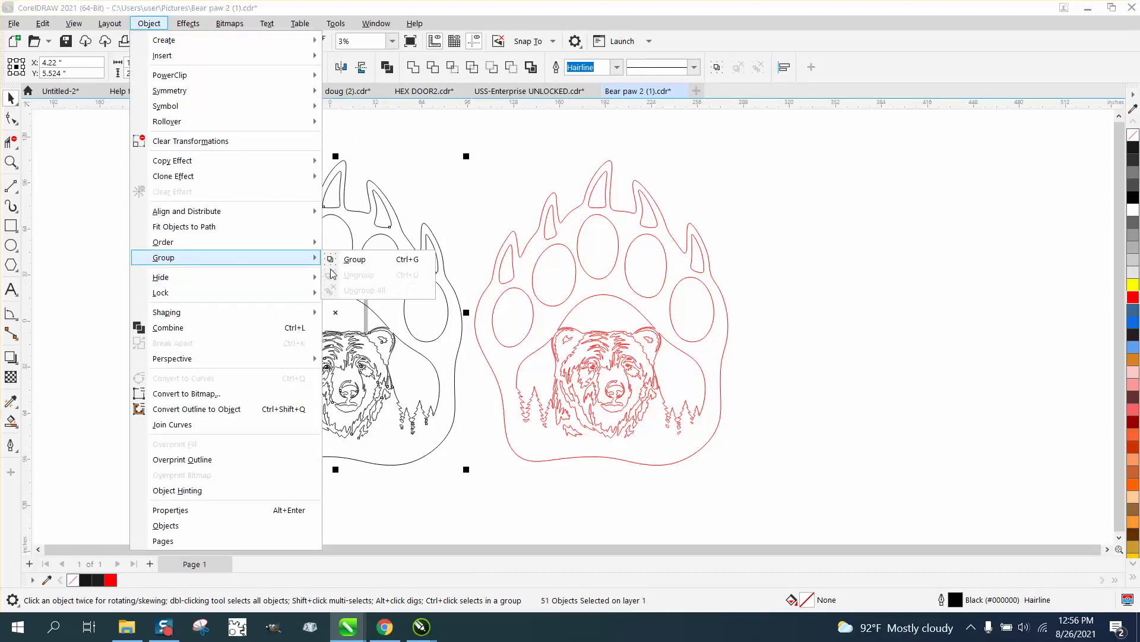
{"action": "left_click", "coordinate": [357, 257]}
{"action": "left_click", "coordinate": [11, 118]}
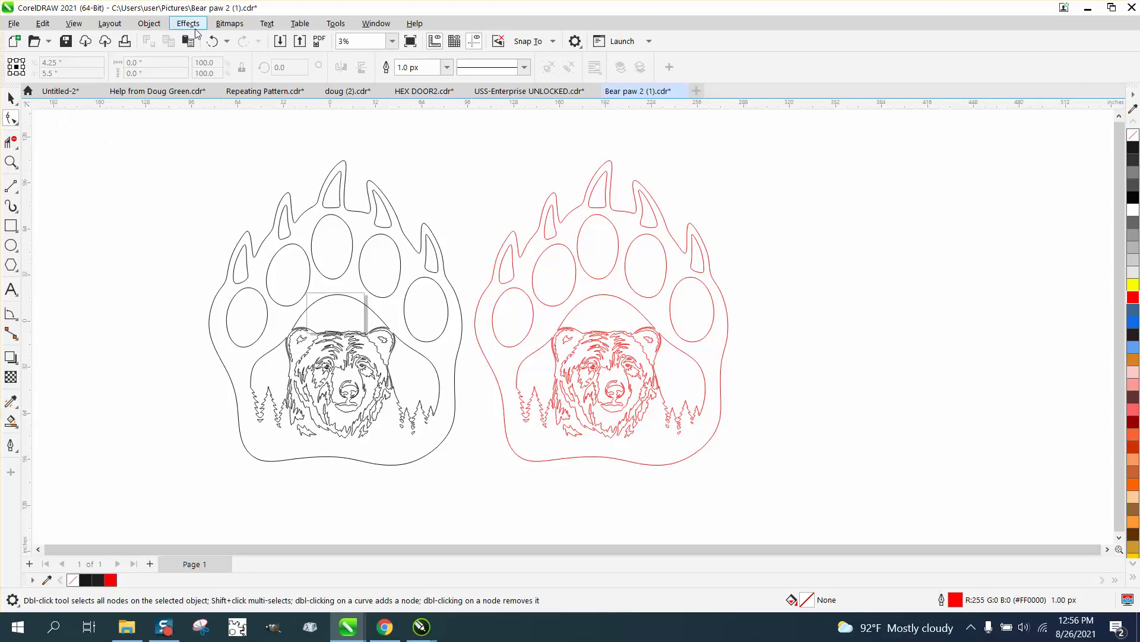
{"action": "left_click", "coordinate": [212, 41]}
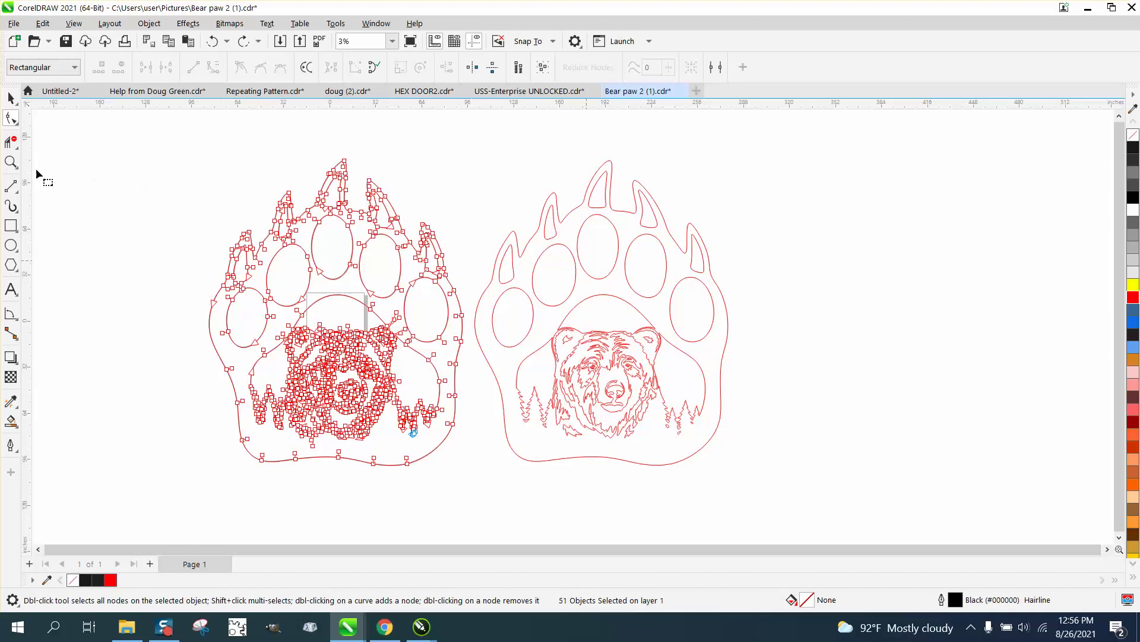
Step: Zoom in on the red paw's toes and try selecting its nodes with the Shape tool
{"action": "left_click", "coordinate": [10, 162]}
{"action": "left_click", "coordinate": [683, 300]}
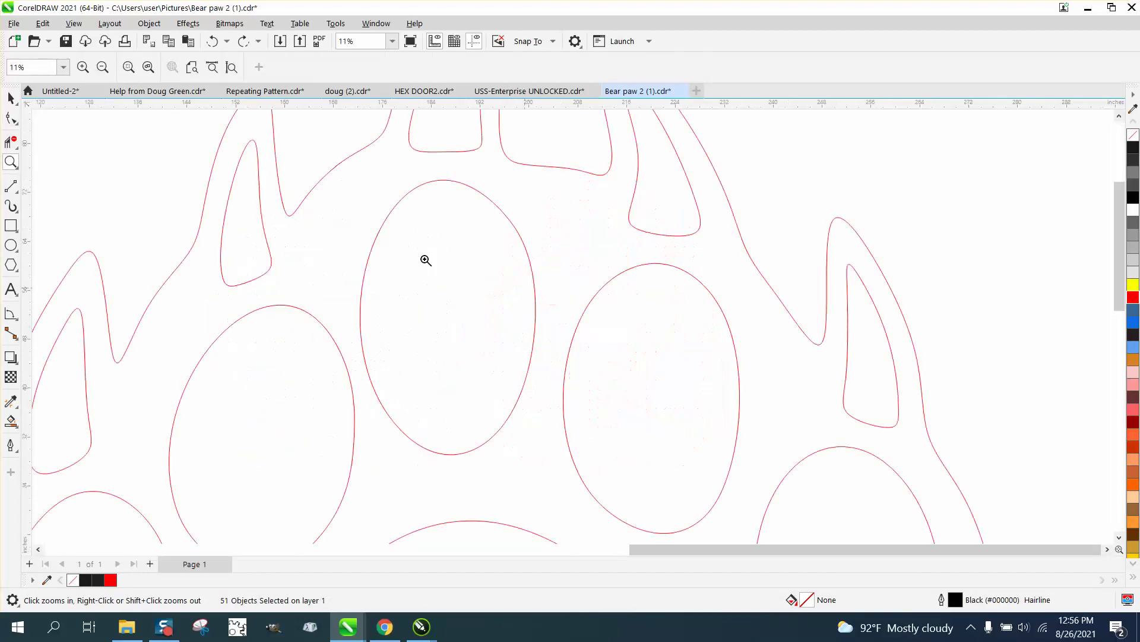
{"action": "left_click", "coordinate": [12, 118]}
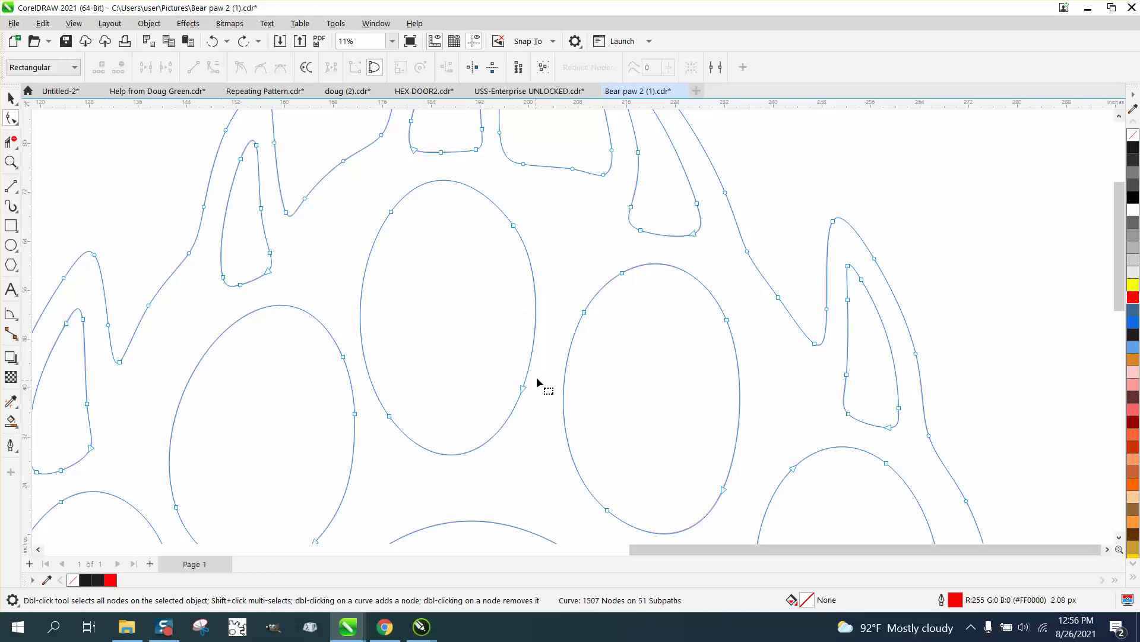
{"action": "scroll", "coordinate": [417, 255], "scroll_direction": "down", "scroll_amount": 1}
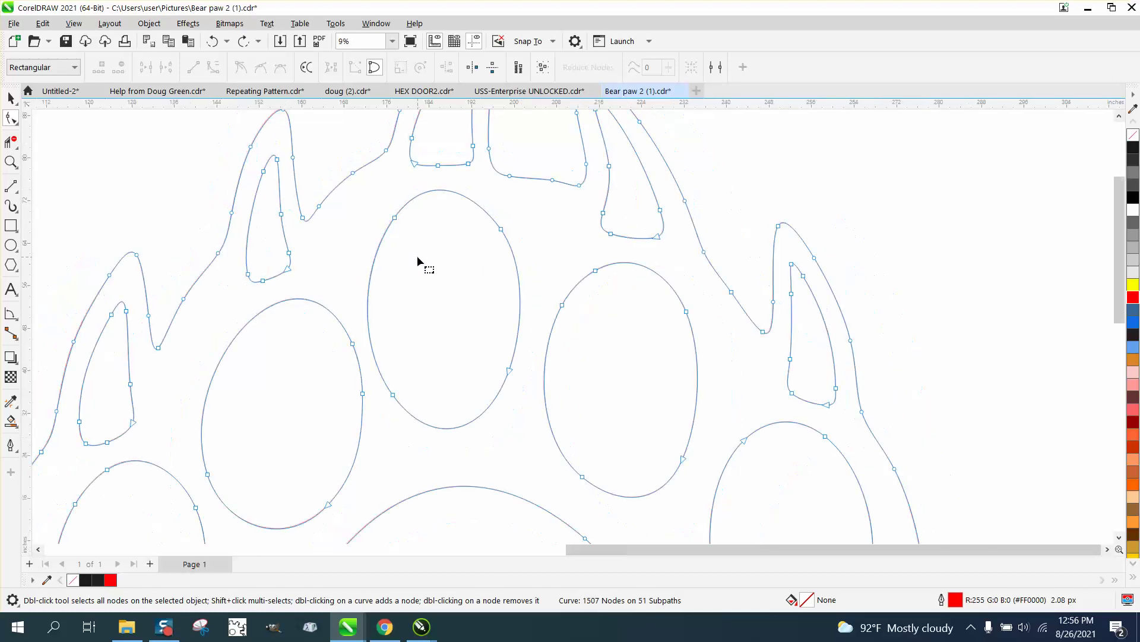
{"action": "left_click", "coordinate": [285, 215]}
{"action": "scroll", "coordinate": [296, 254], "scroll_direction": "down", "scroll_amount": 1}
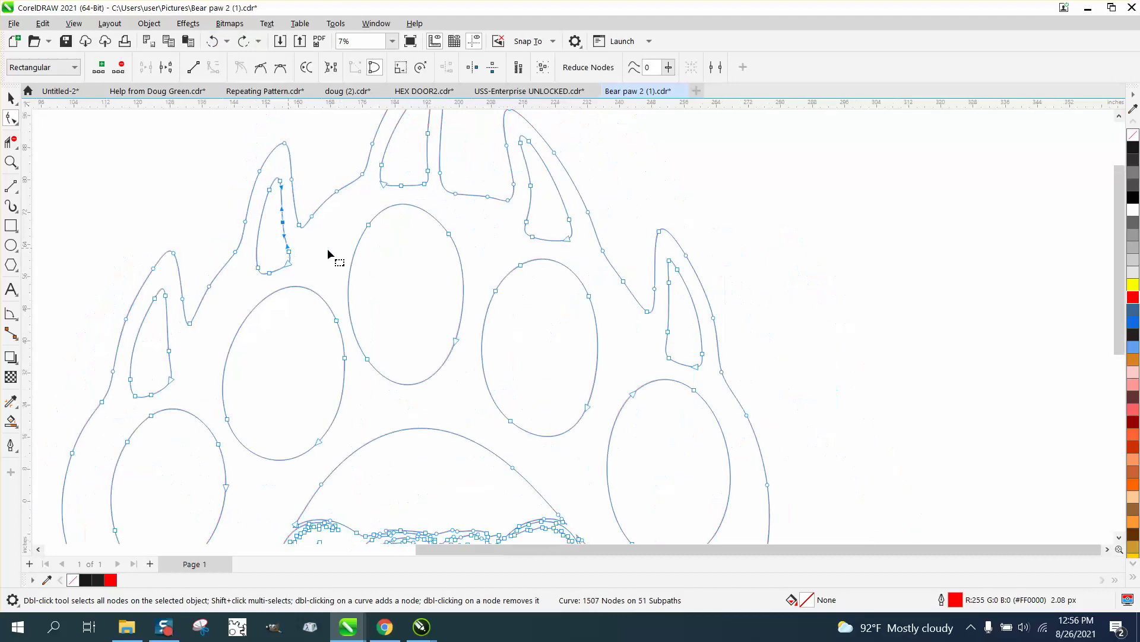
{"action": "scroll", "coordinate": [475, 274], "scroll_direction": "down", "scroll_amount": 4}
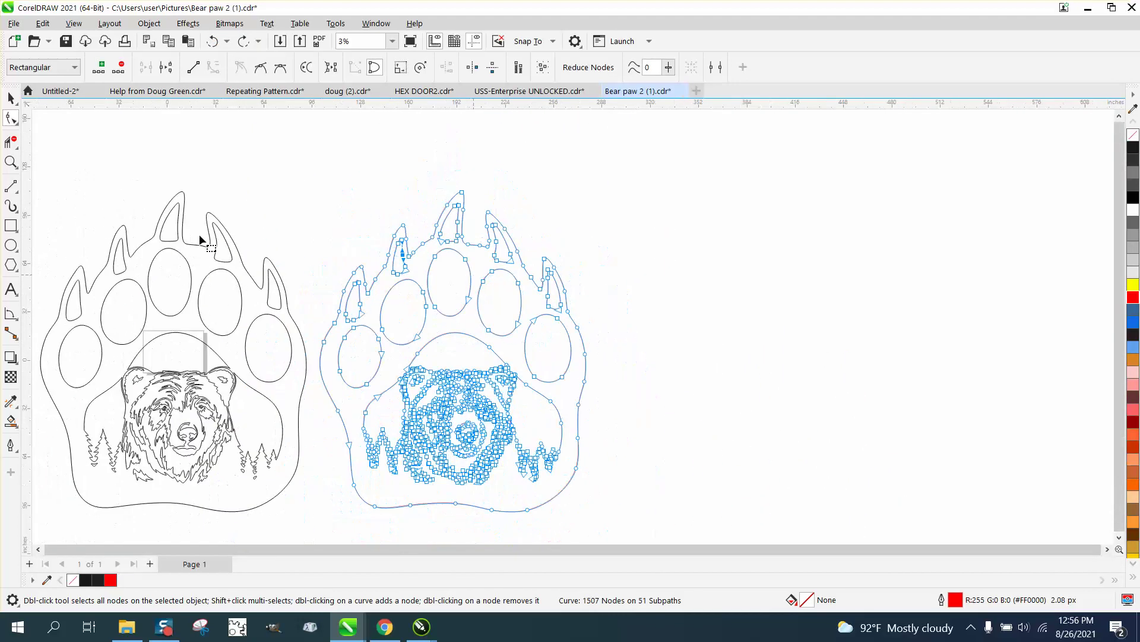
{"action": "left_click", "coordinate": [10, 161]}
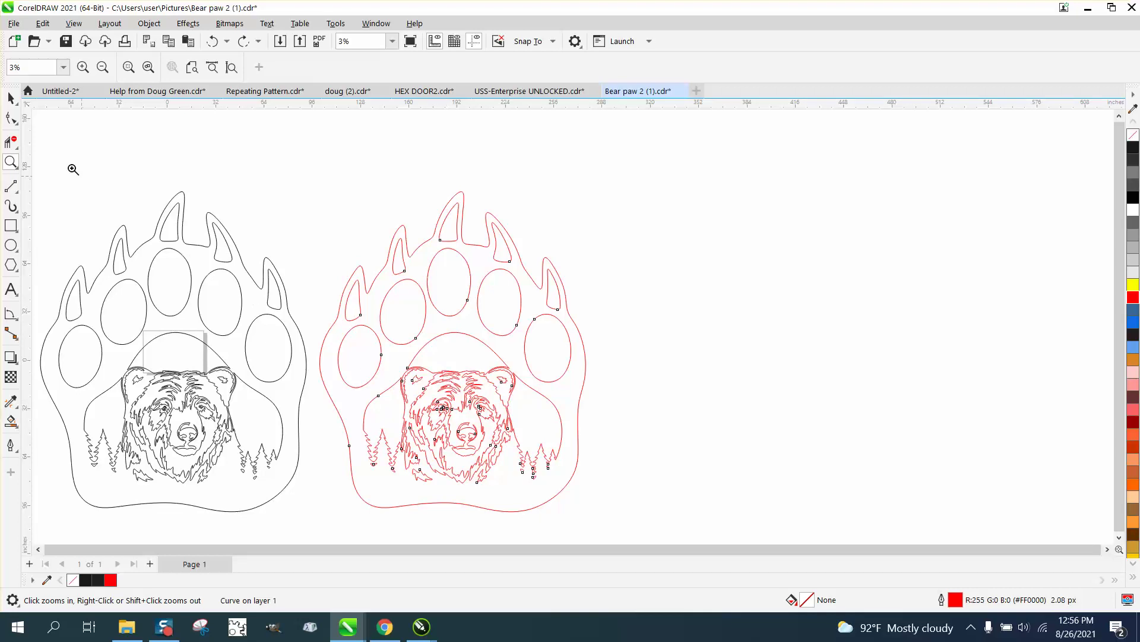
{"action": "left_click", "coordinate": [16, 121]}
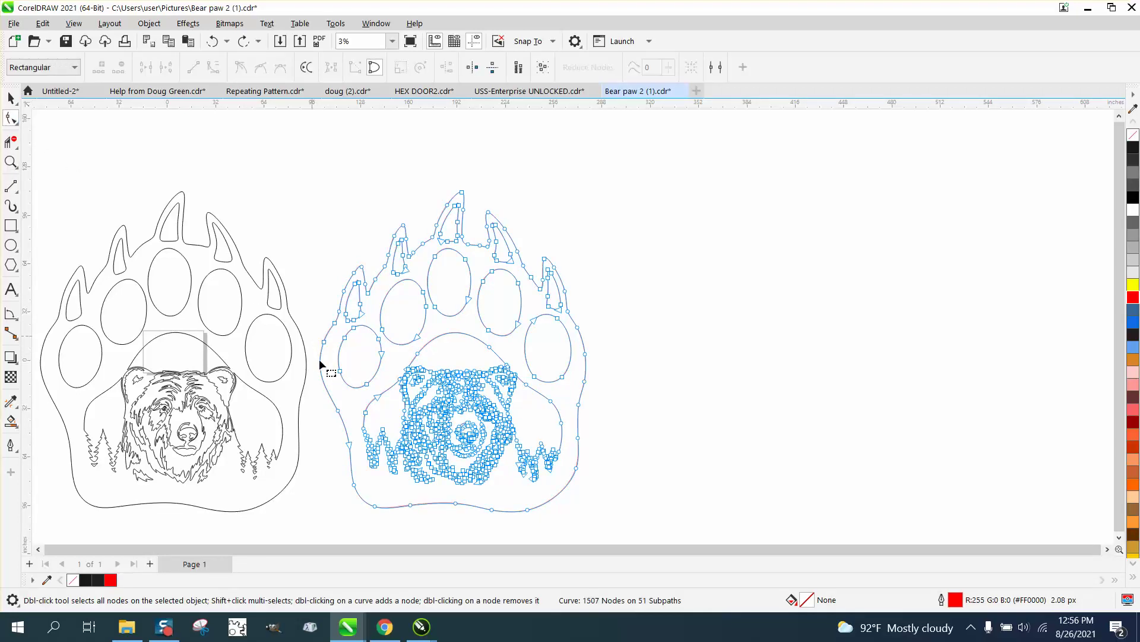
{"action": "left_click_drag", "start_coordinate": [608, 501], "coordinate": [641, 518]}
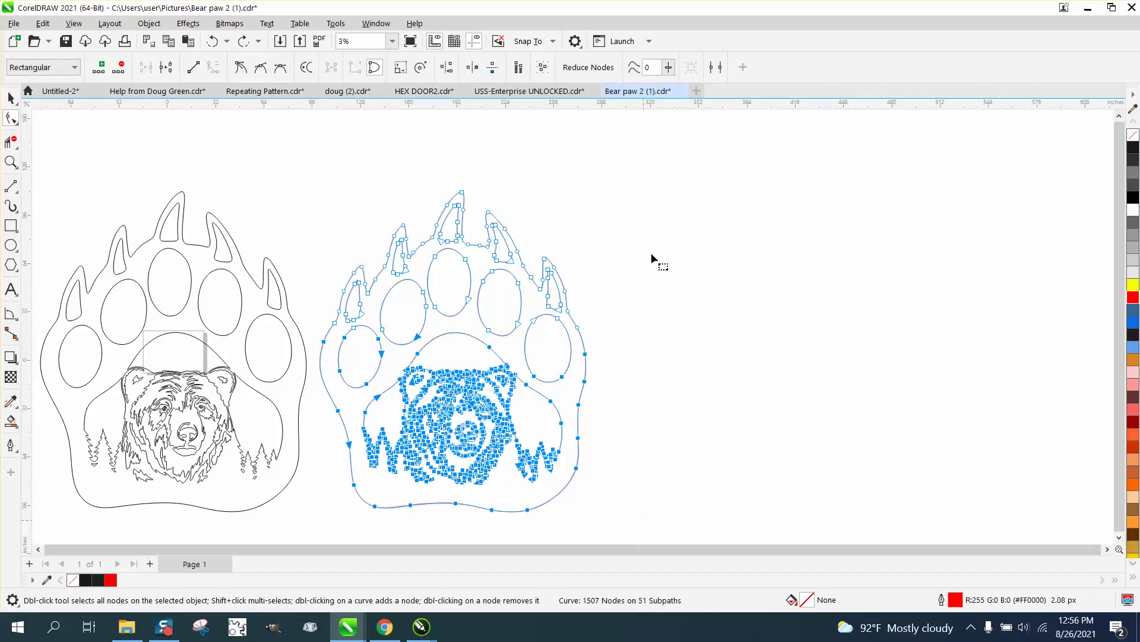
Step: Zoom to the bear's face, marquee-select every node of the red curve, and open the smoothness slider
{"action": "left_click", "coordinate": [12, 161]}
{"action": "left_click_drag", "start_coordinate": [379, 351], "coordinate": [610, 476]}
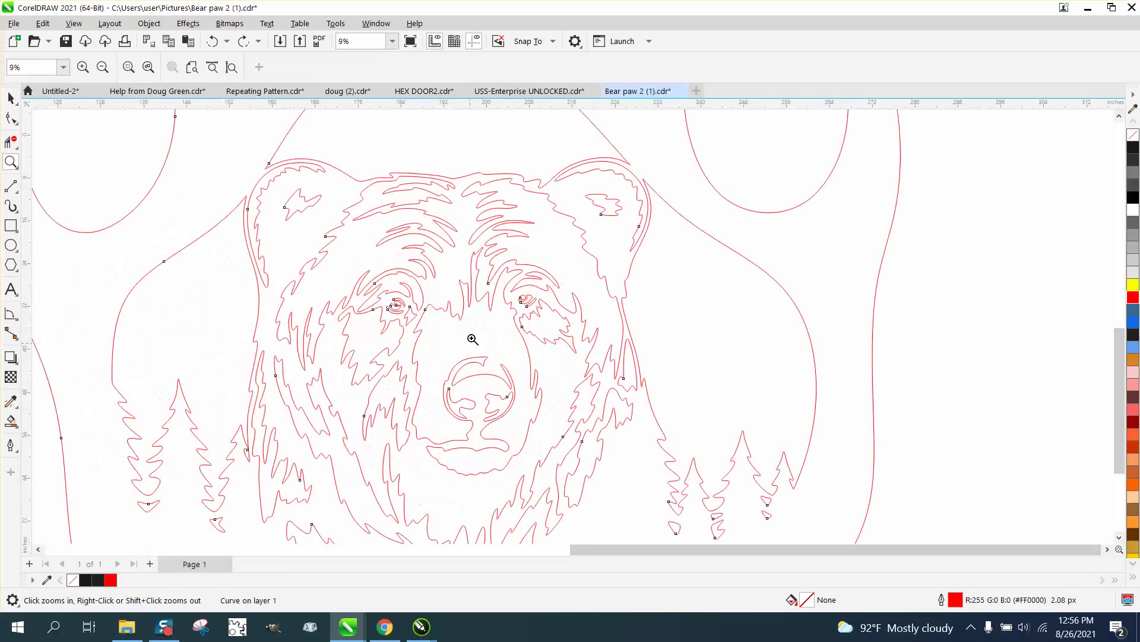
{"action": "left_click", "coordinate": [12, 118]}
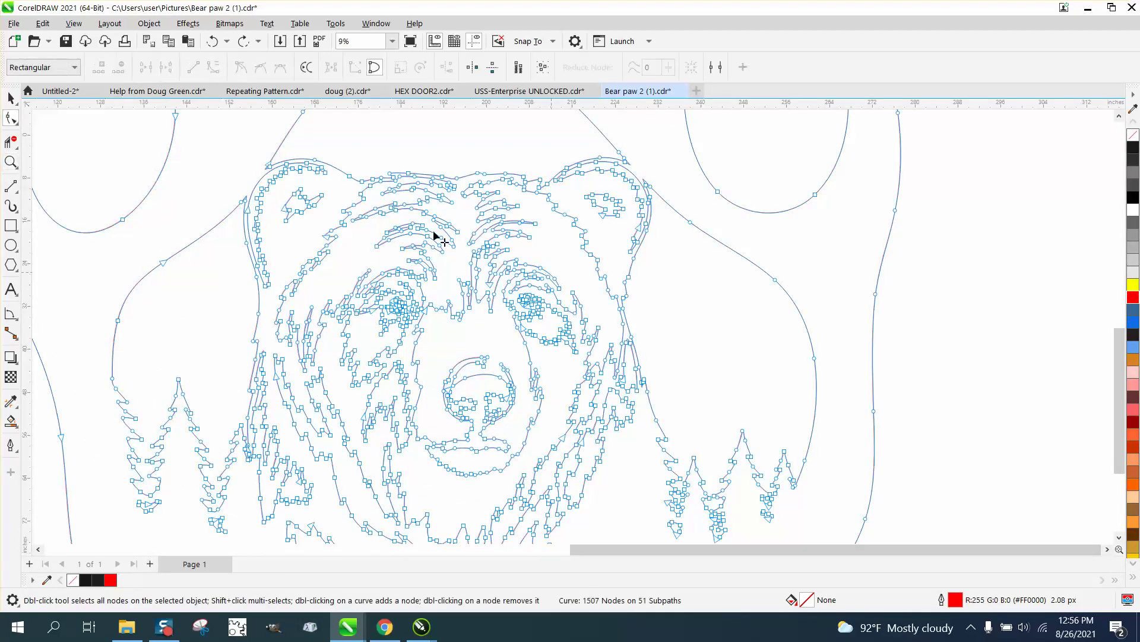
{"action": "scroll", "coordinate": [344, 202], "scroll_direction": "down", "scroll_amount": 1}
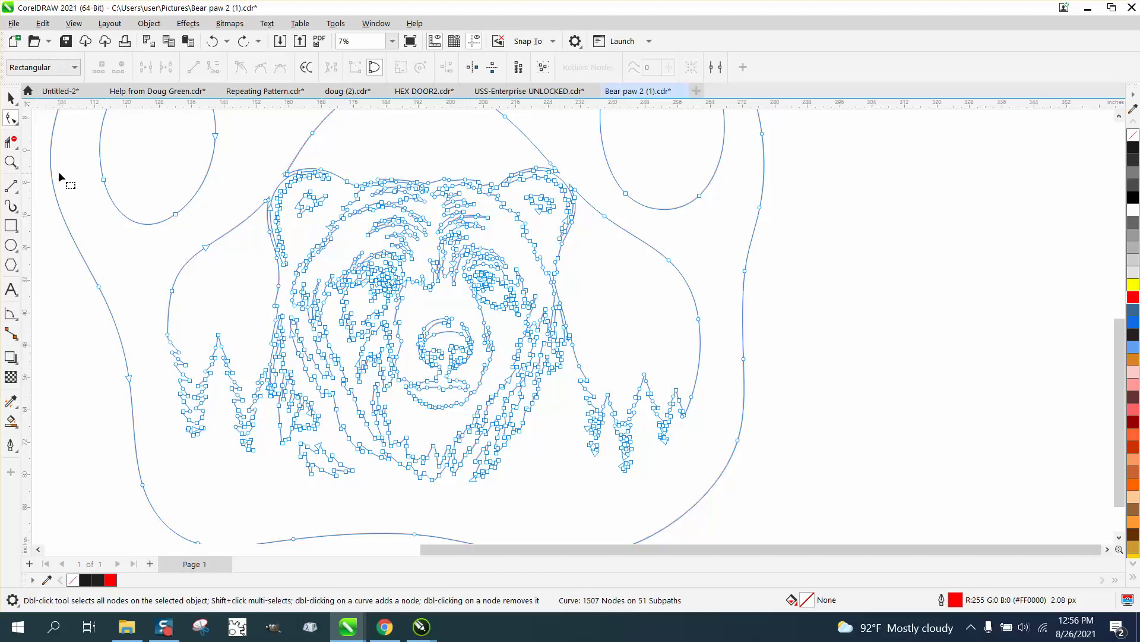
{"action": "left_click_drag", "start_coordinate": [80, 138], "coordinate": [768, 515]}
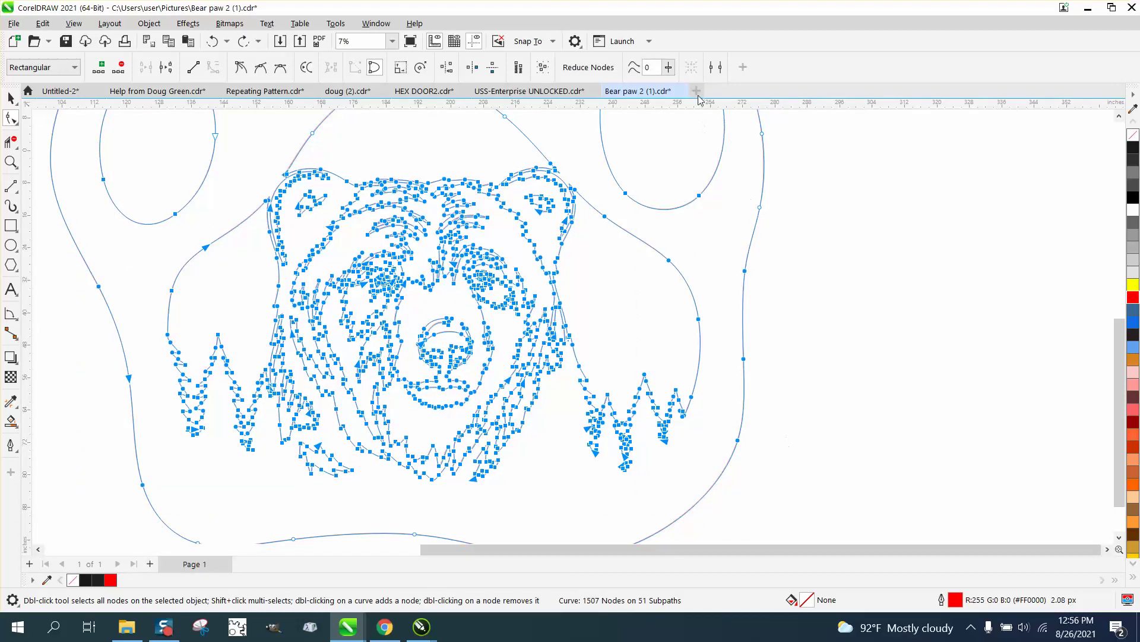
{"action": "left_click", "coordinate": [669, 67]}
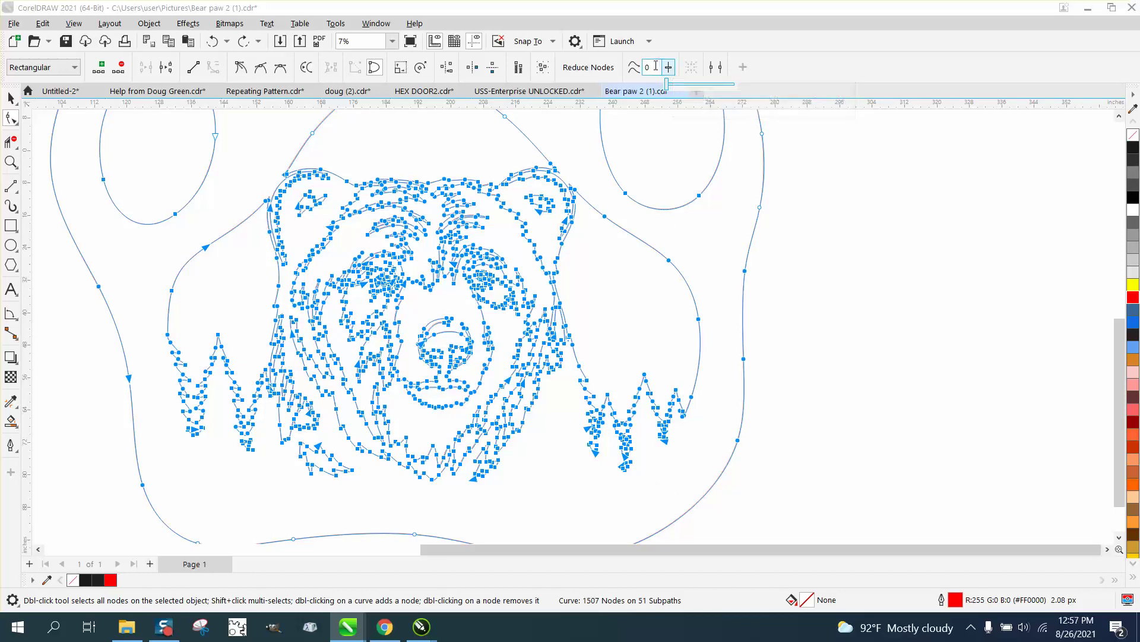
{"action": "left_click", "coordinate": [656, 66]}
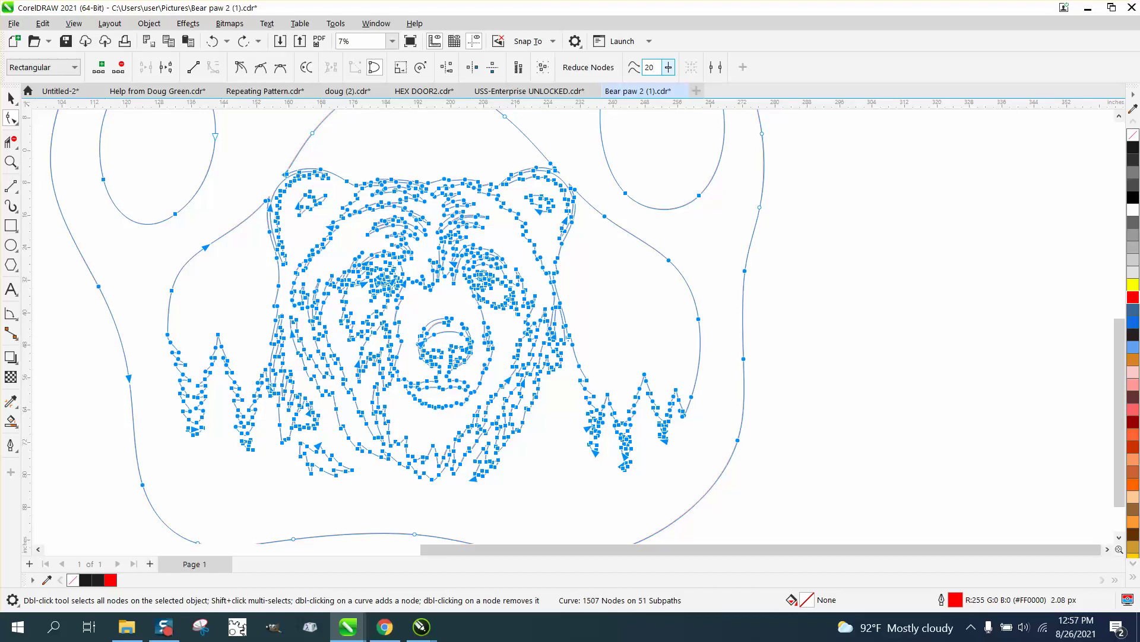
{"action": "left_click_drag", "start_coordinate": [668, 66], "coordinate": [600, 85]}
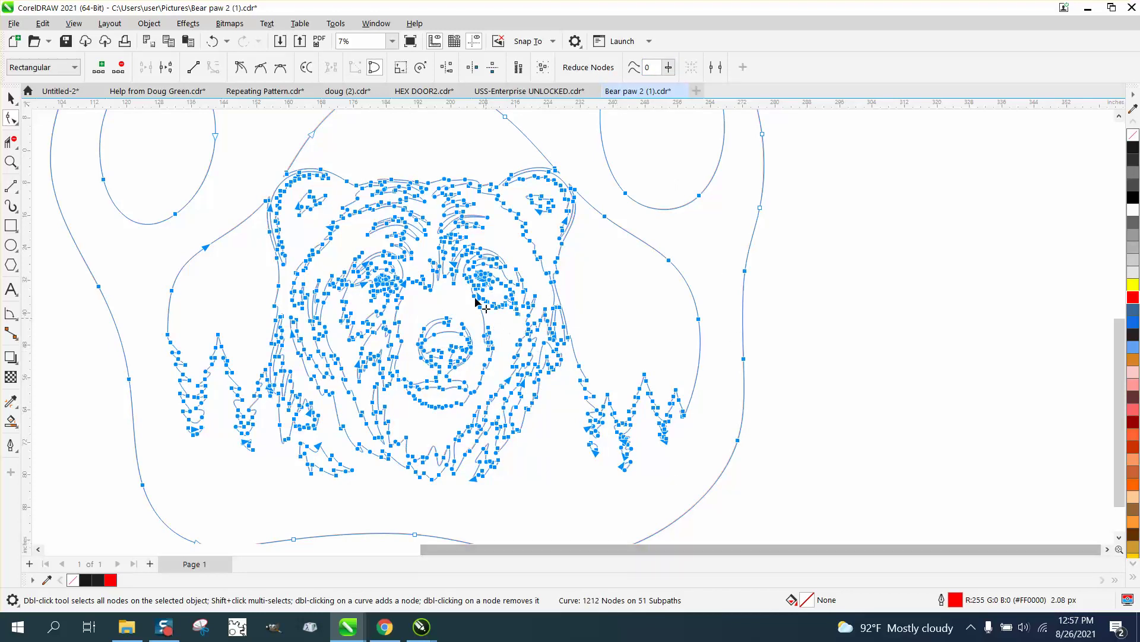
{"action": "left_click", "coordinate": [10, 98]}
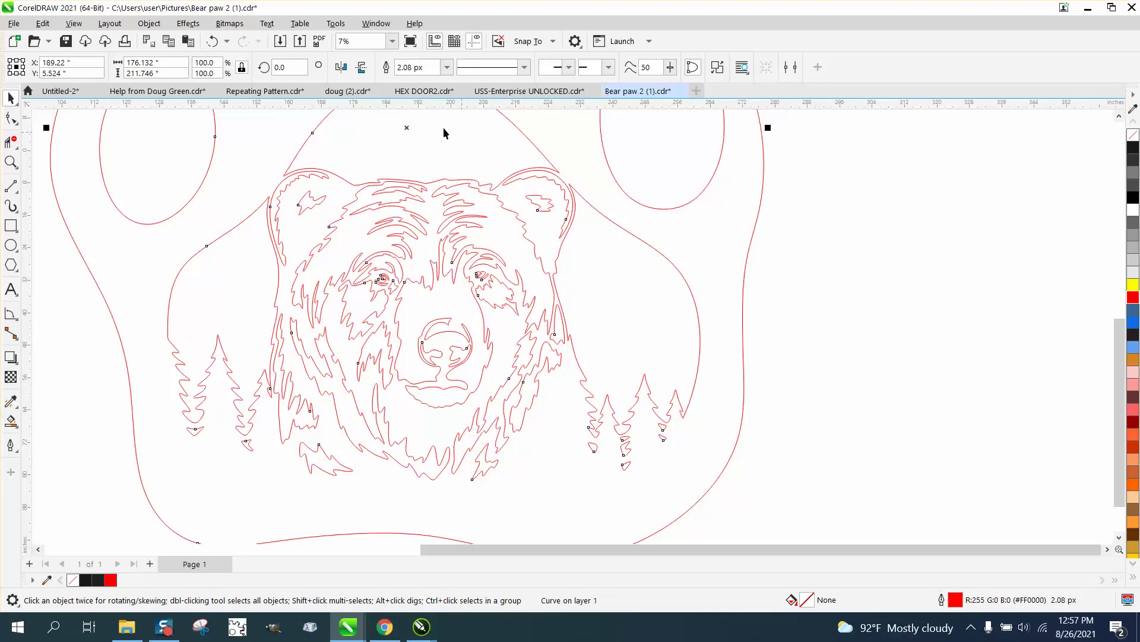
{"action": "left_click", "coordinate": [212, 41]}
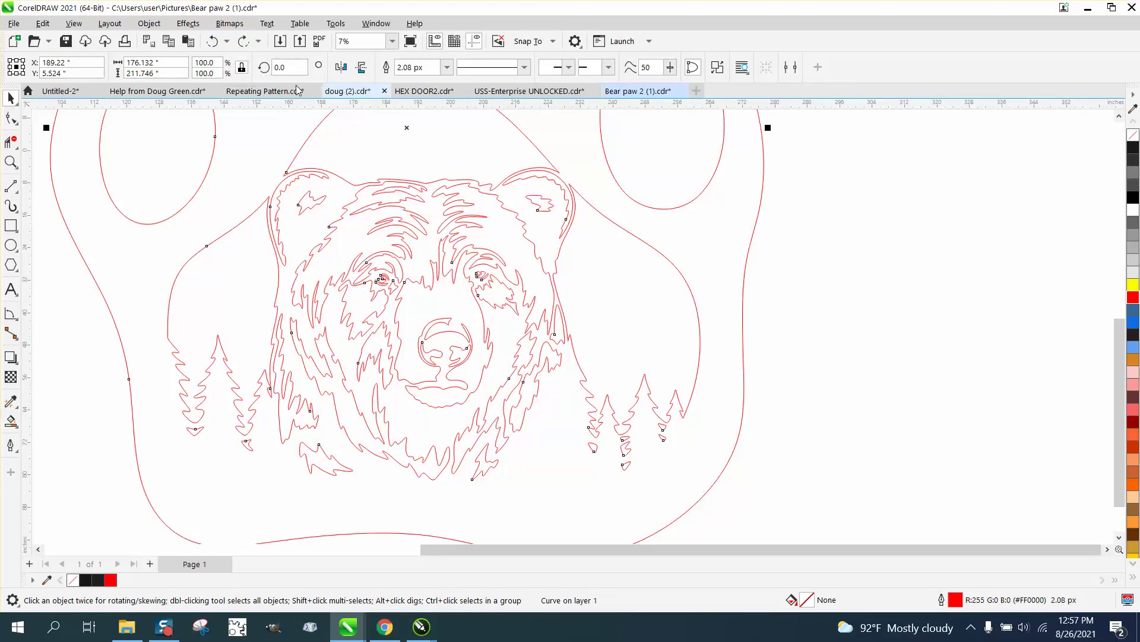
{"action": "left_click", "coordinate": [213, 40]}
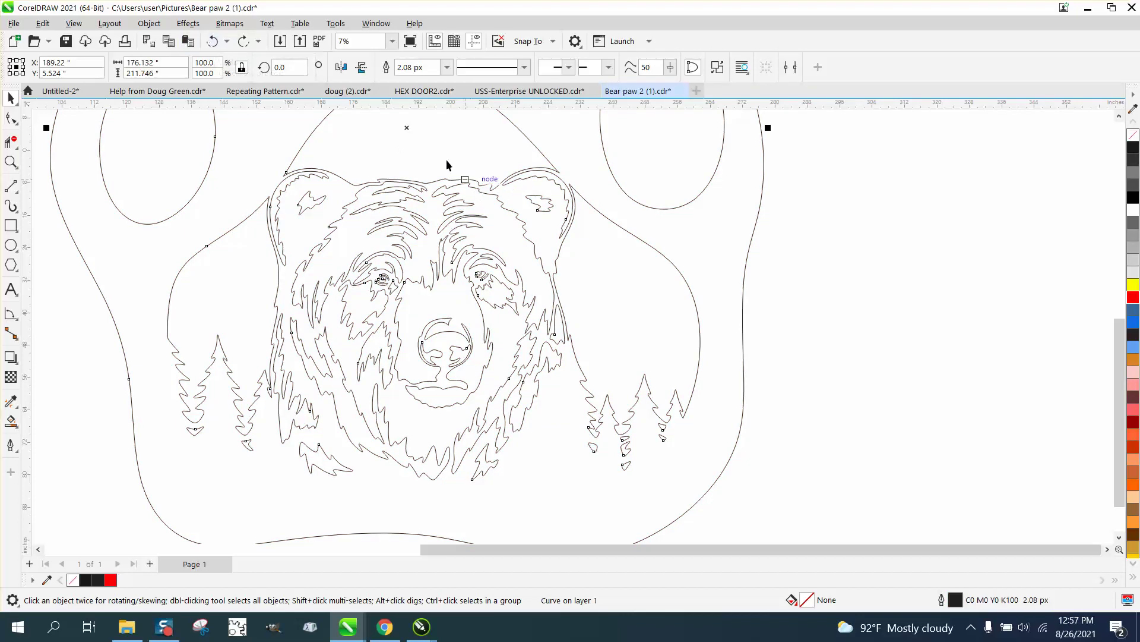
{"action": "left_click", "coordinate": [244, 41]}
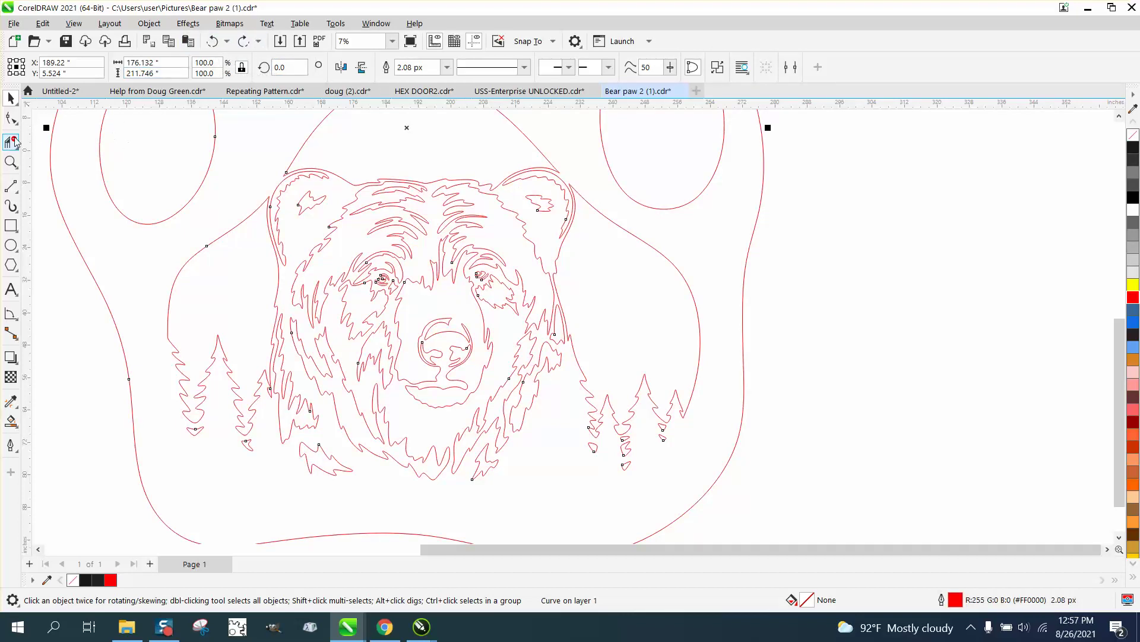
{"action": "double_click", "coordinate": [10, 118]}
Step: Select all the red paw's nodes and drag Reduce Nodes until 693 nodes remain
{"action": "scroll", "coordinate": [838, 271], "scroll_direction": "down", "scroll_amount": 1}
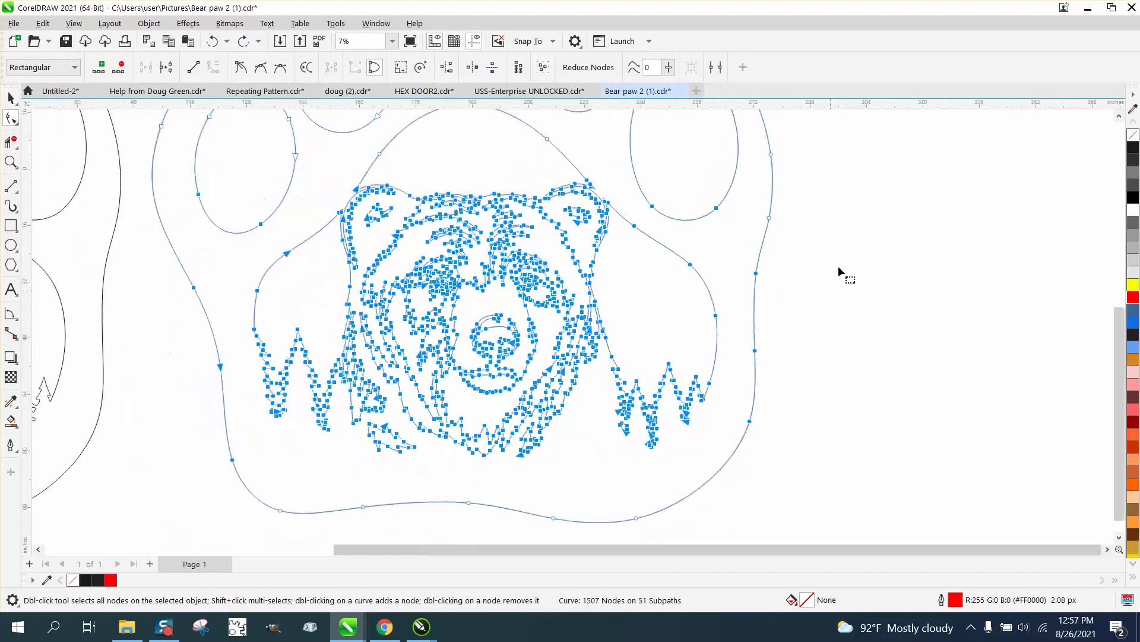
{"action": "left_click_drag", "start_coordinate": [872, 176], "coordinate": [186, 489]}
{"action": "left_click", "coordinate": [670, 69]}
{"action": "left_click_drag", "start_coordinate": [671, 85], "coordinate": [728, 89]}
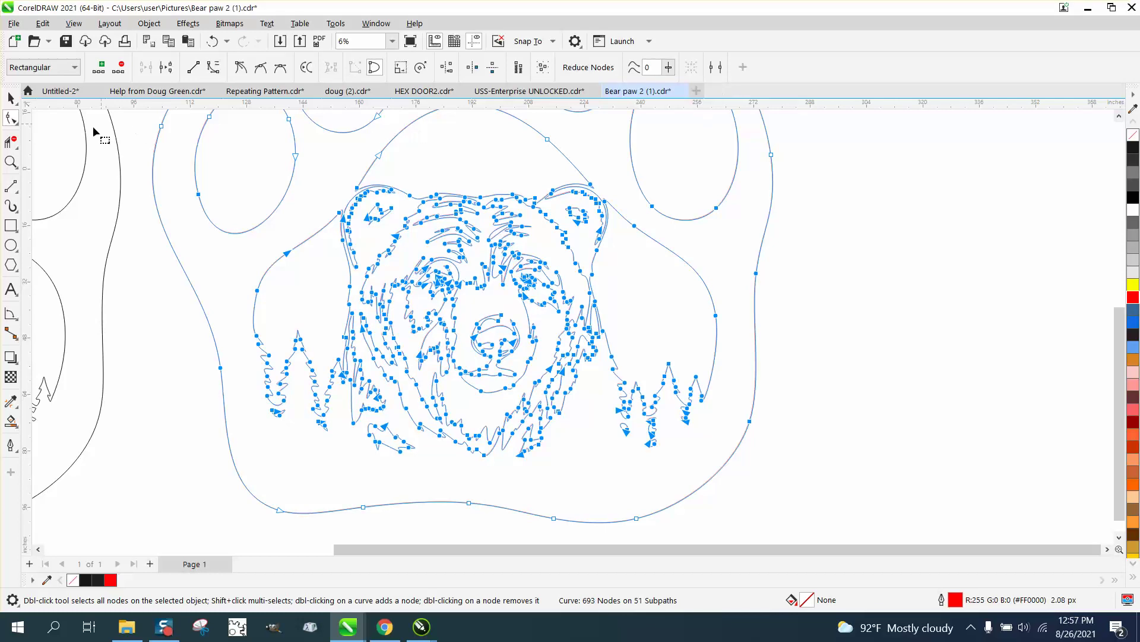
Step: Zoom in on the red bear's face and eye, undo the last reduction step, and return to the Pick tool
{"action": "left_click", "coordinate": [11, 162]}
{"action": "left_click_drag", "start_coordinate": [378, 202], "coordinate": [561, 339]}
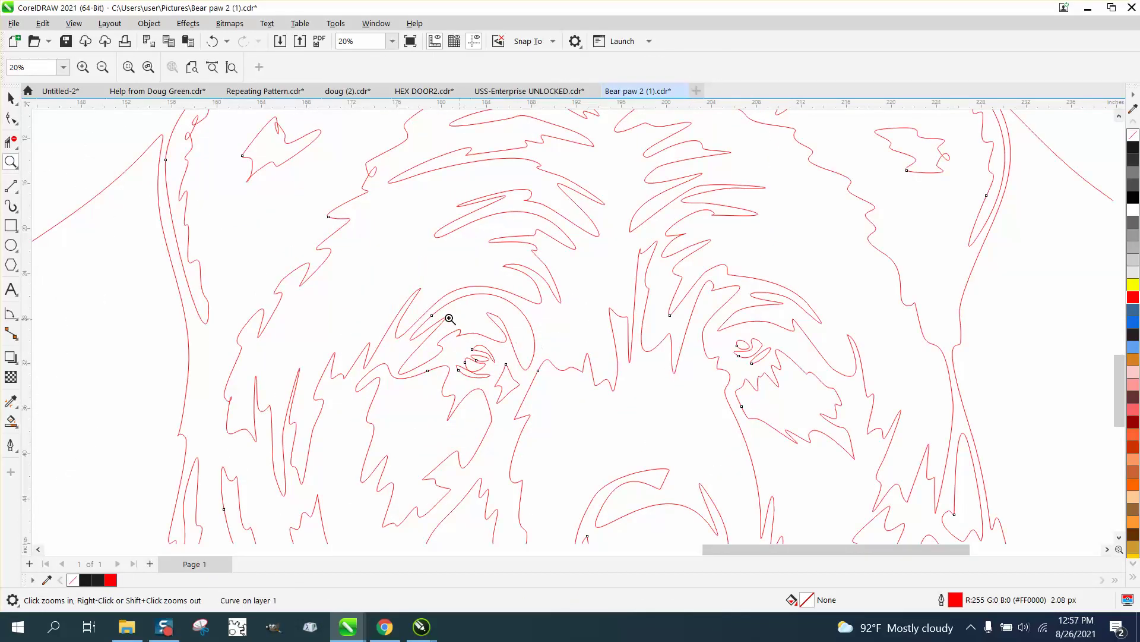
{"action": "left_click_drag", "start_coordinate": [448, 318], "coordinate": [537, 394]}
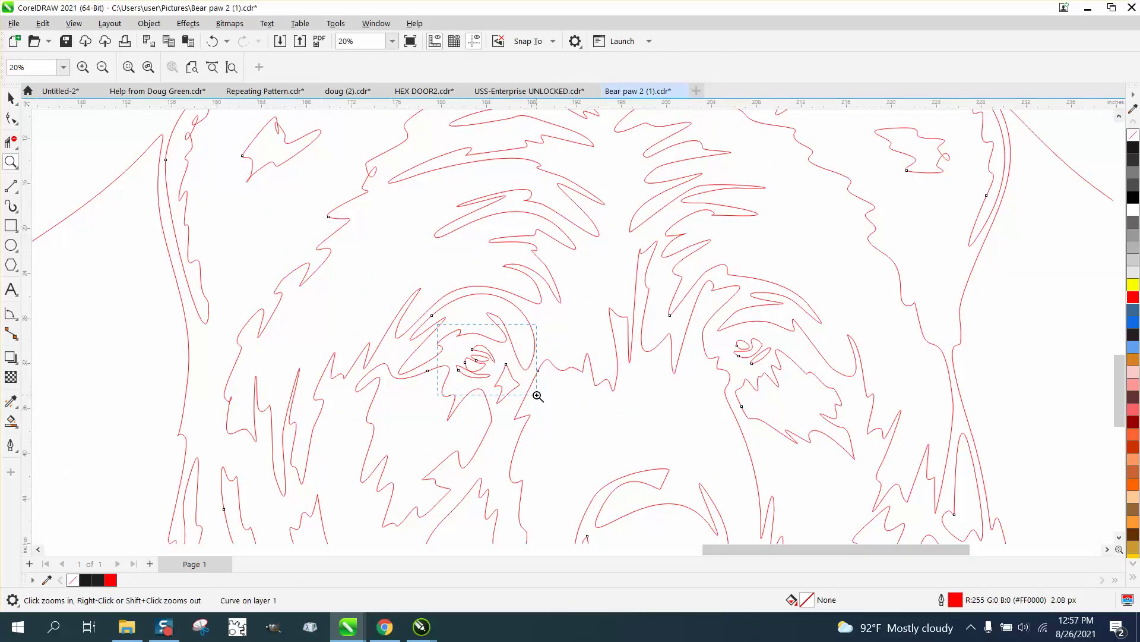
{"action": "right_click", "coordinate": [500, 357]}
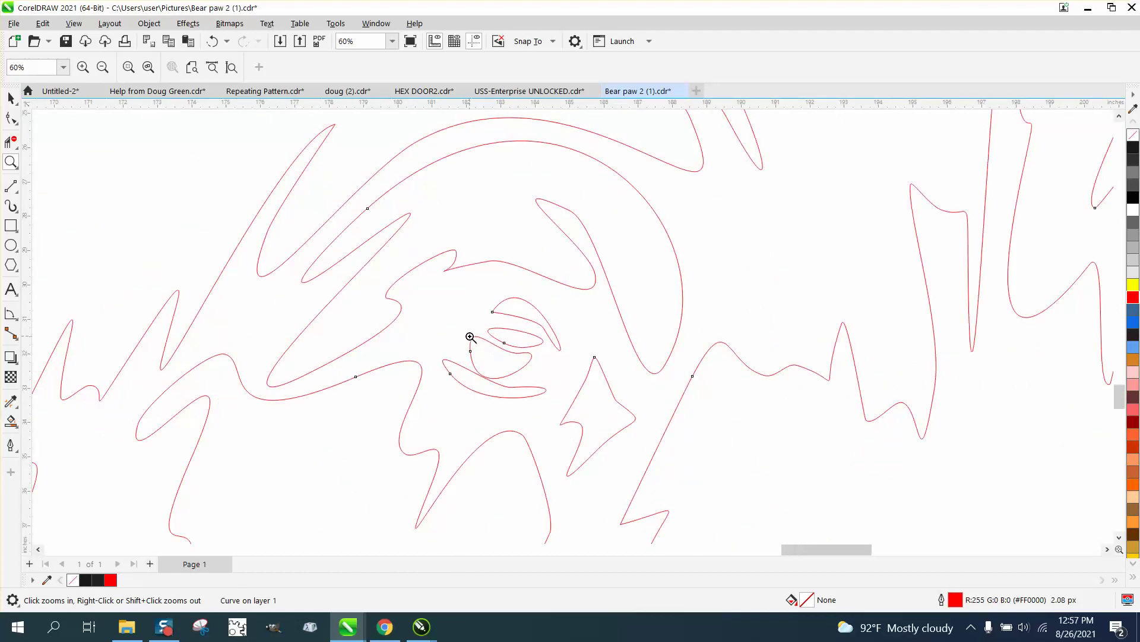
{"action": "left_click", "coordinate": [212, 43]}
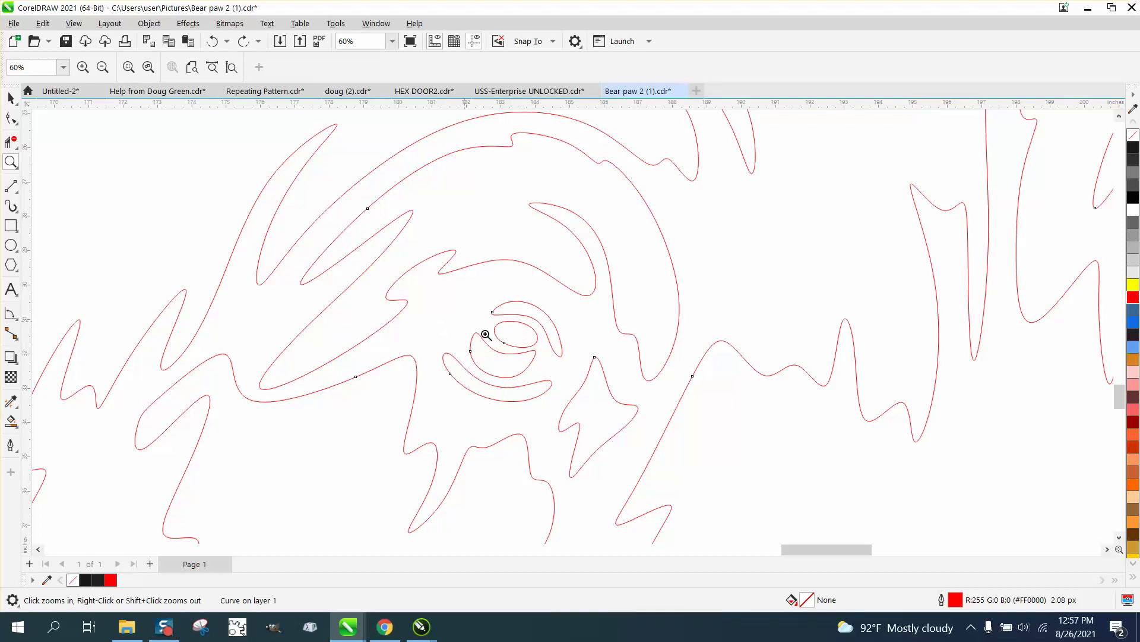
{"action": "scroll", "coordinate": [483, 325], "scroll_direction": "down", "scroll_amount": 3}
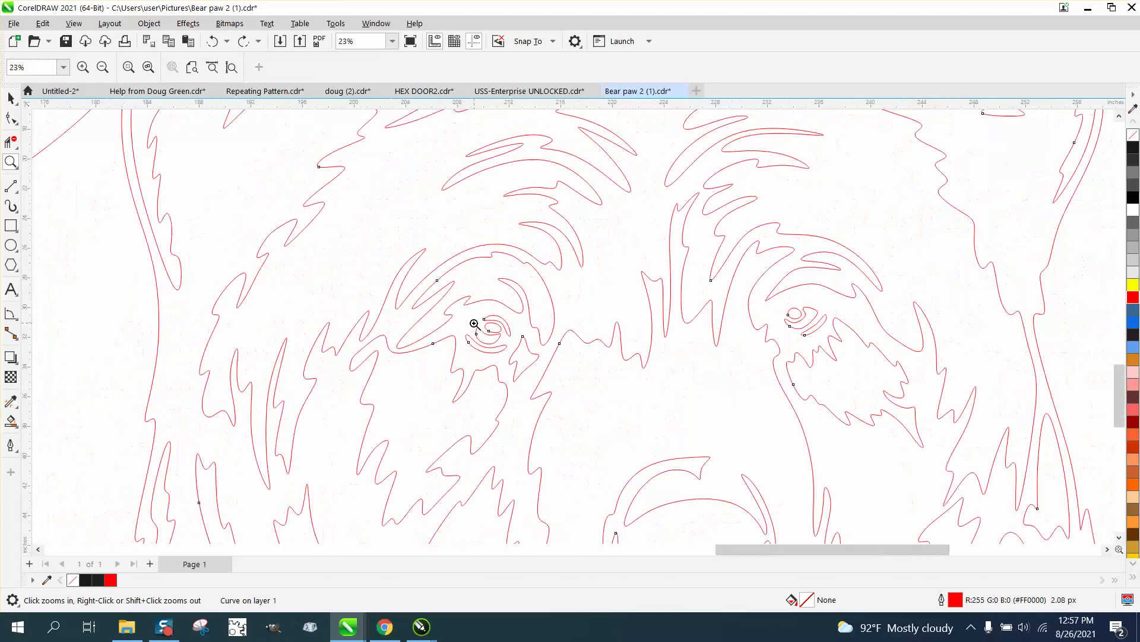
{"action": "scroll", "coordinate": [475, 324], "scroll_direction": "down", "scroll_amount": 3}
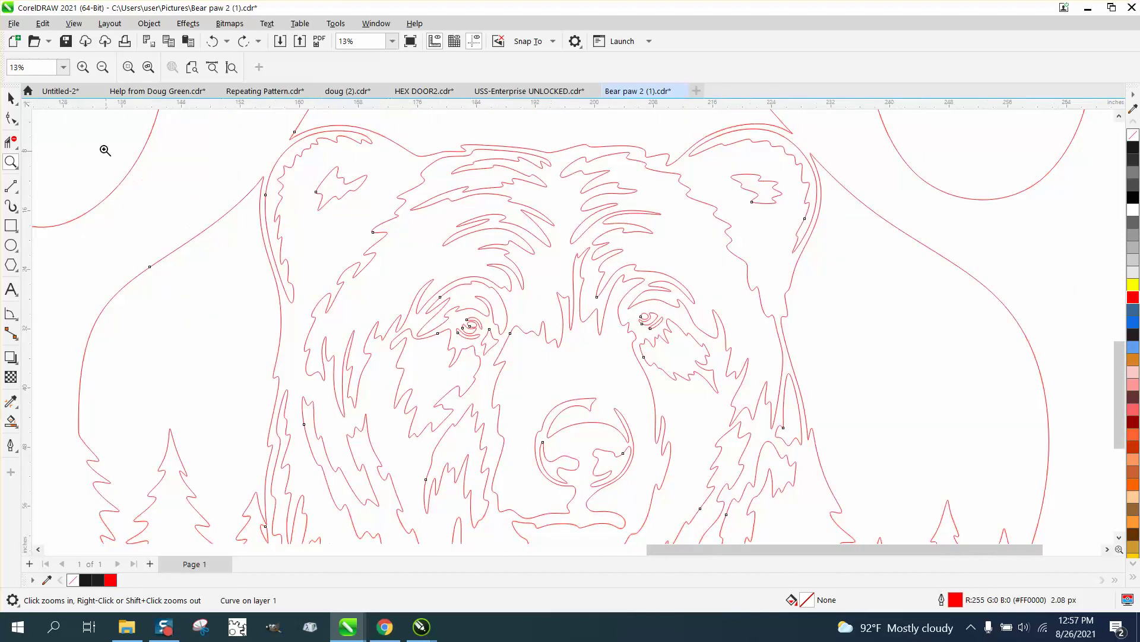
{"action": "left_click", "coordinate": [9, 98]}
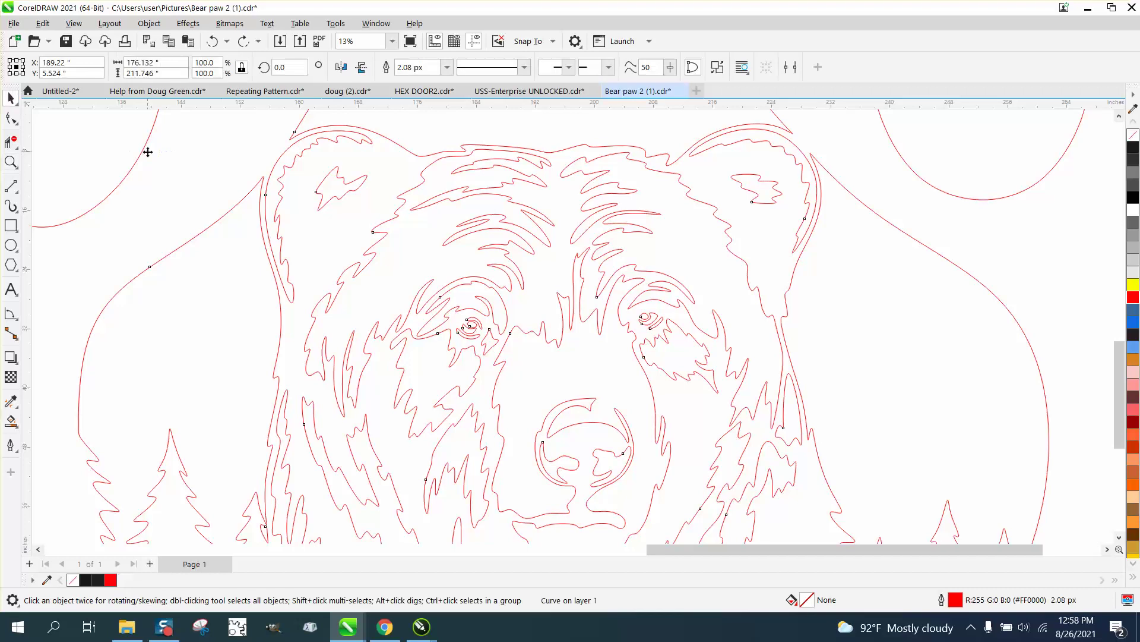
{"action": "left_click", "coordinate": [1029, 229]}
{"action": "scroll", "coordinate": [1014, 234], "scroll_direction": "down", "scroll_amount": 2}
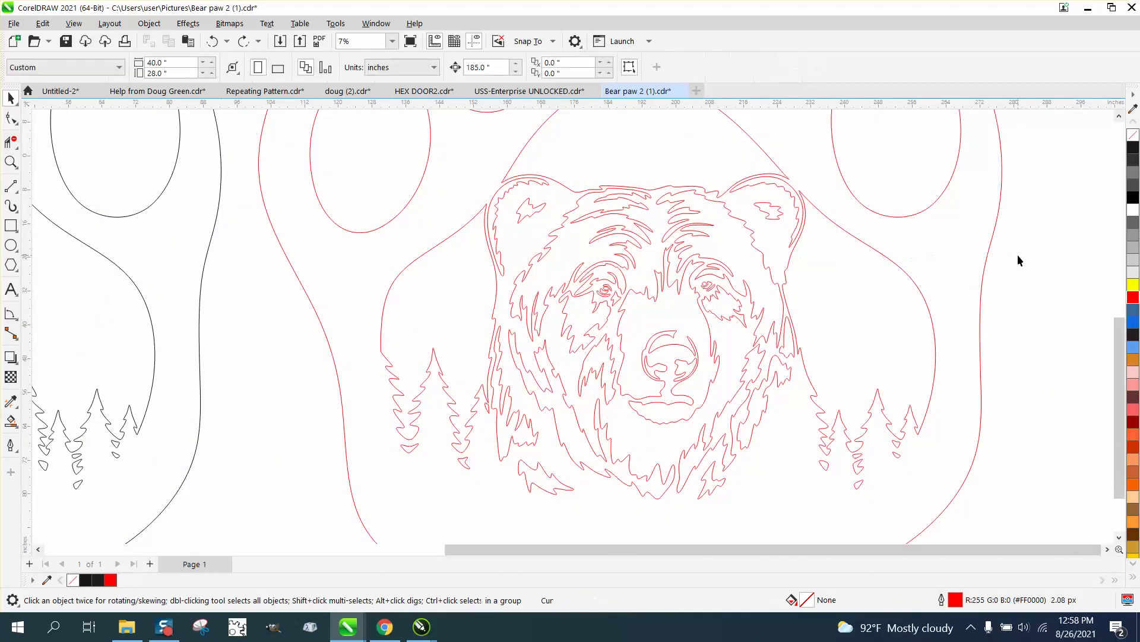
{"action": "left_click", "coordinate": [610, 290]}
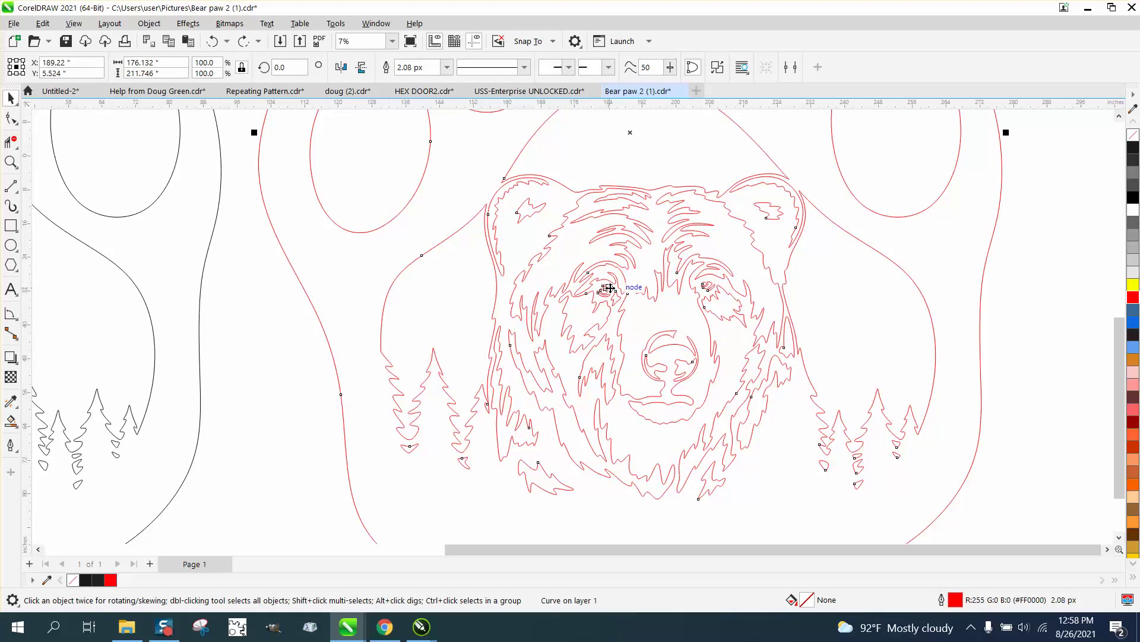
{"action": "key", "text": "ctrl+shift+z"}
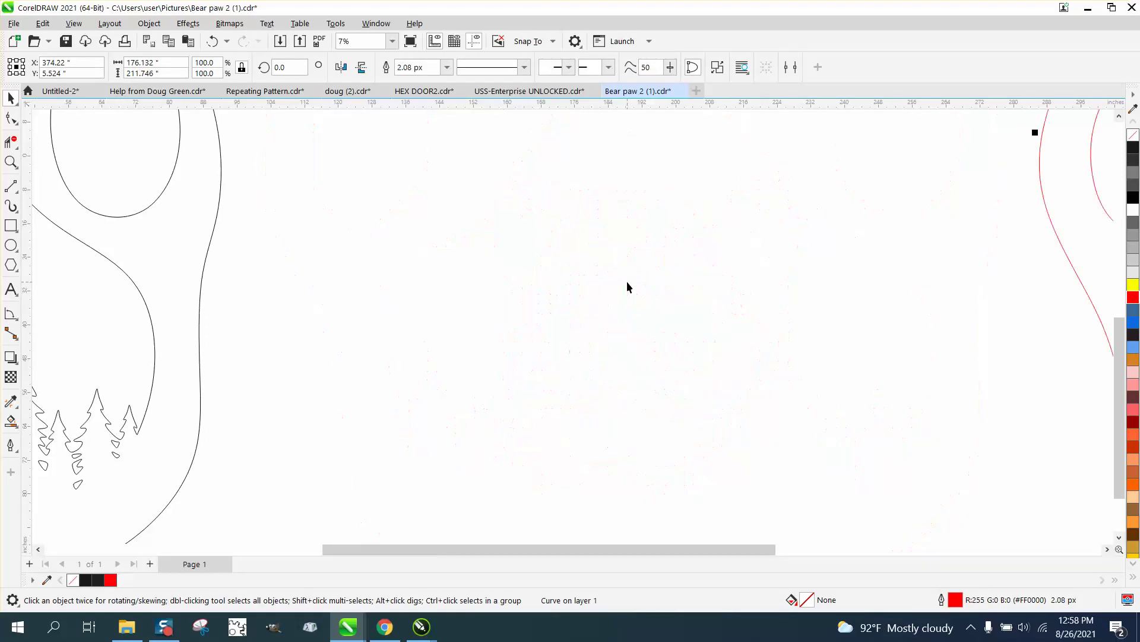
{"action": "scroll", "coordinate": [626, 281], "scroll_direction": "down", "scroll_amount": 1}
{"action": "key", "text": "ctrl+z"}
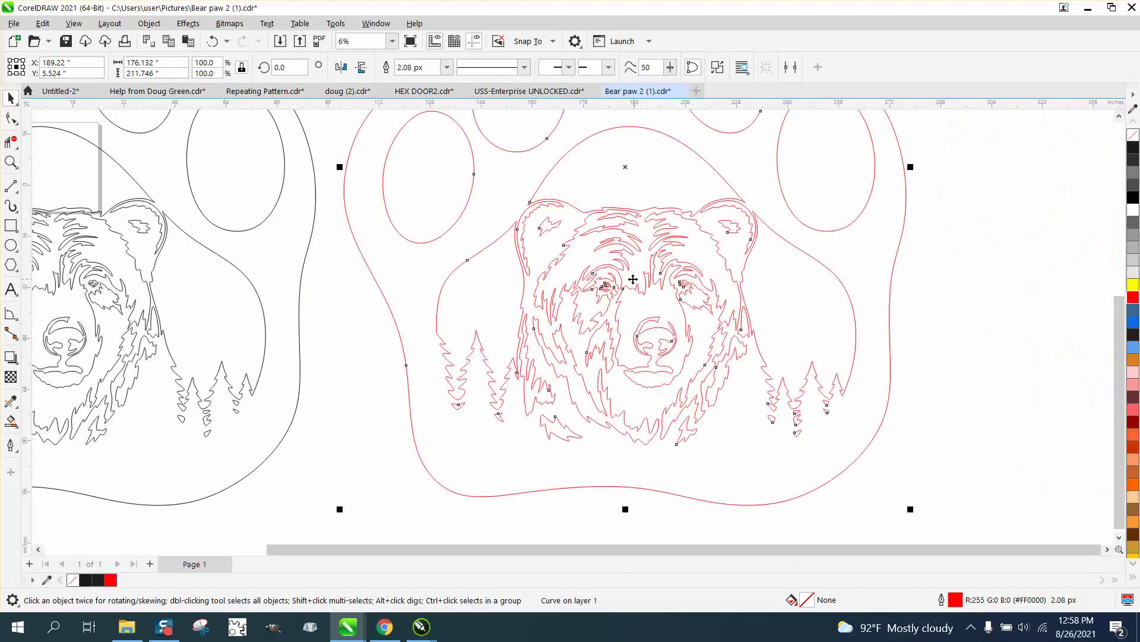
{"action": "left_click", "coordinate": [852, 305]}
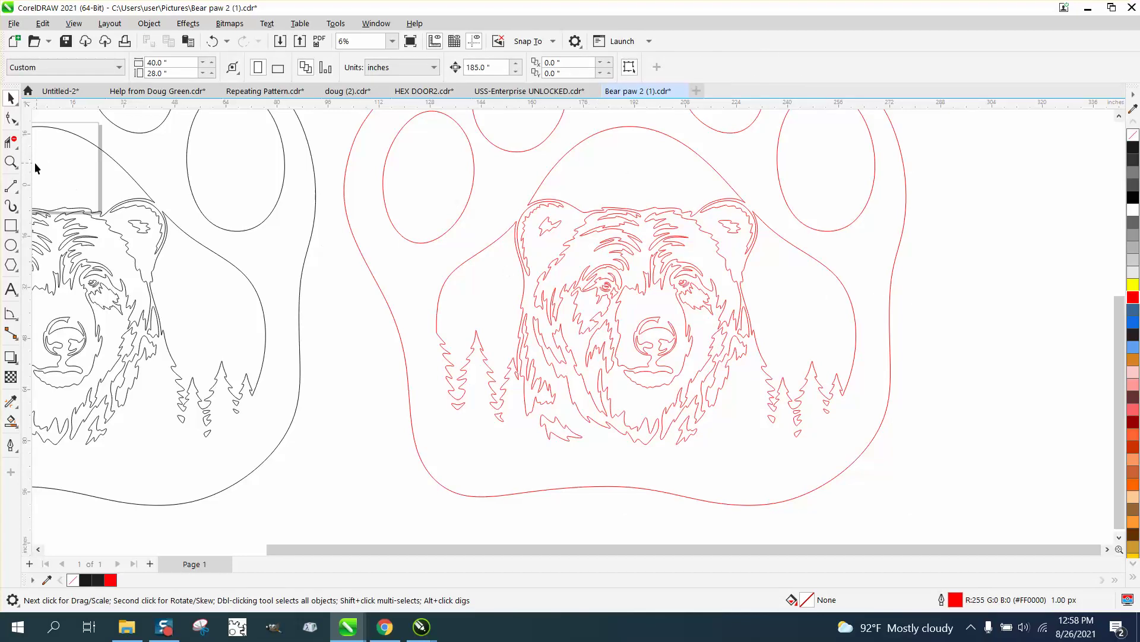
{"action": "left_click", "coordinate": [12, 161]}
{"action": "left_click_drag", "start_coordinate": [559, 267], "coordinate": [687, 331]}
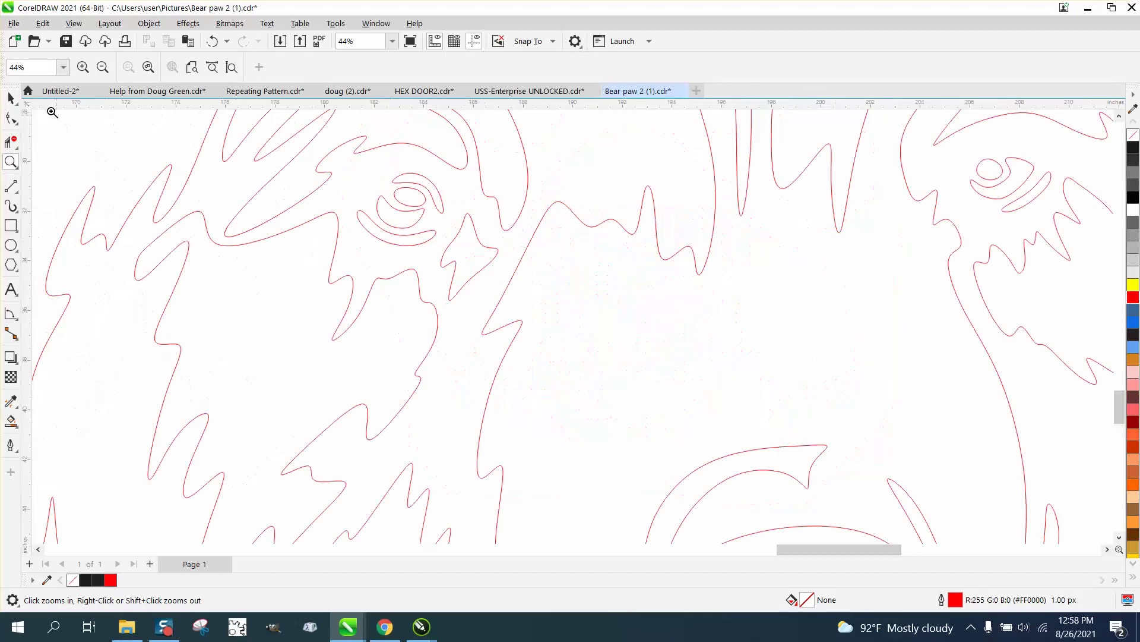
{"action": "left_click", "coordinate": [12, 98]}
{"action": "left_click", "coordinate": [412, 183]}
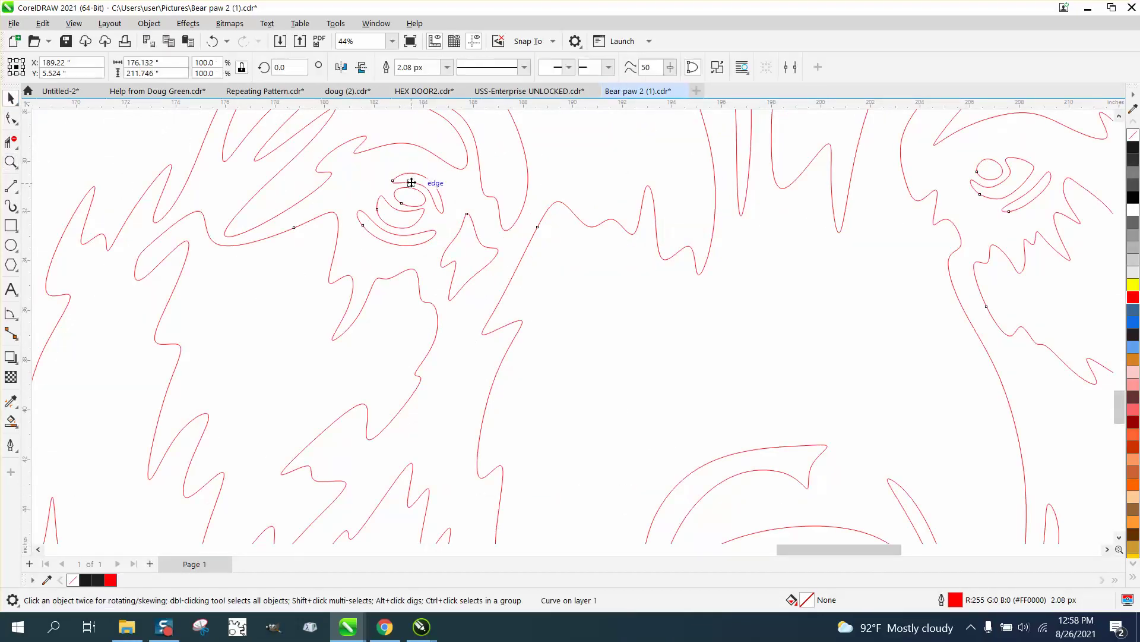
Step: Break the red bear curve apart into 51 separate curves
{"action": "left_click", "coordinate": [149, 23]}
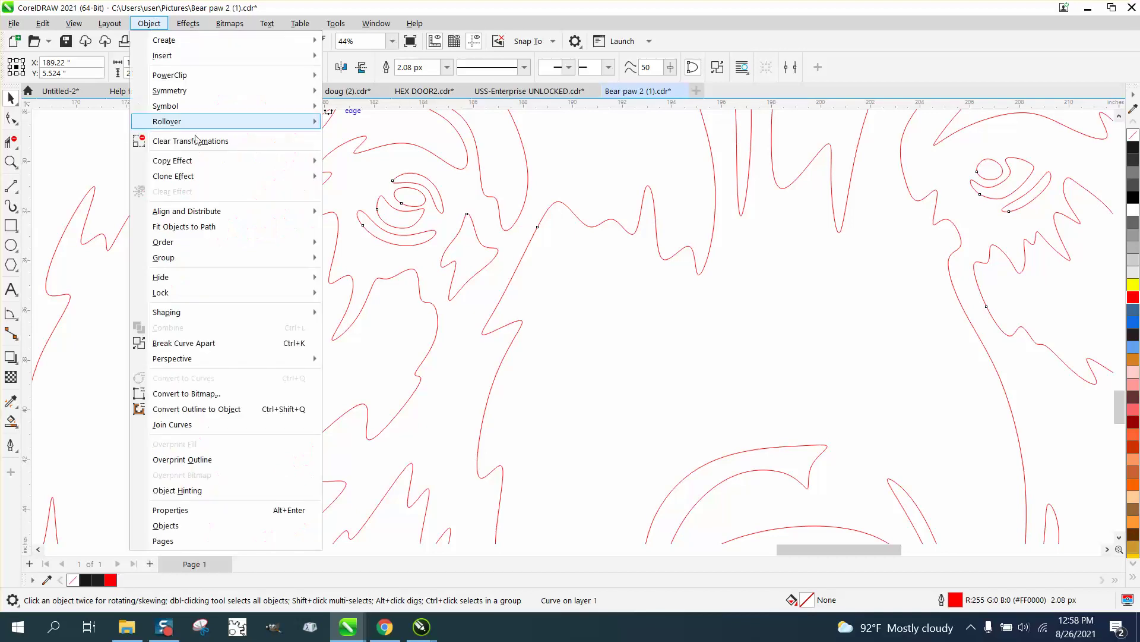
{"action": "left_click", "coordinate": [203, 342]}
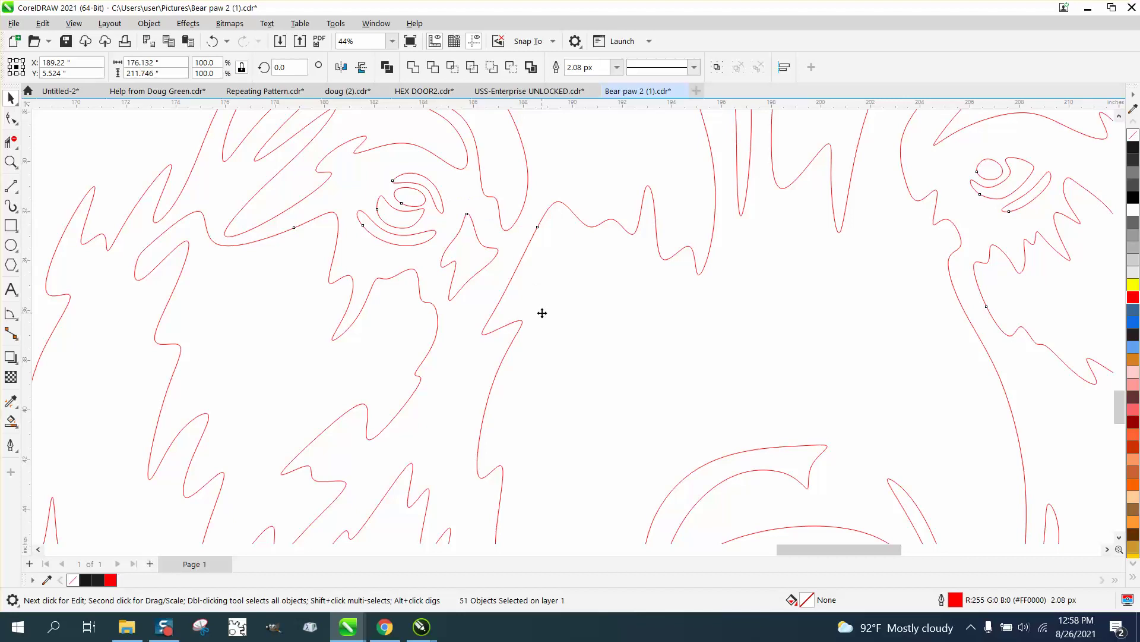
{"action": "scroll", "coordinate": [542, 309], "scroll_direction": "down", "scroll_amount": 2}
{"action": "scroll", "coordinate": [442, 285], "scroll_direction": "down", "scroll_amount": 3}
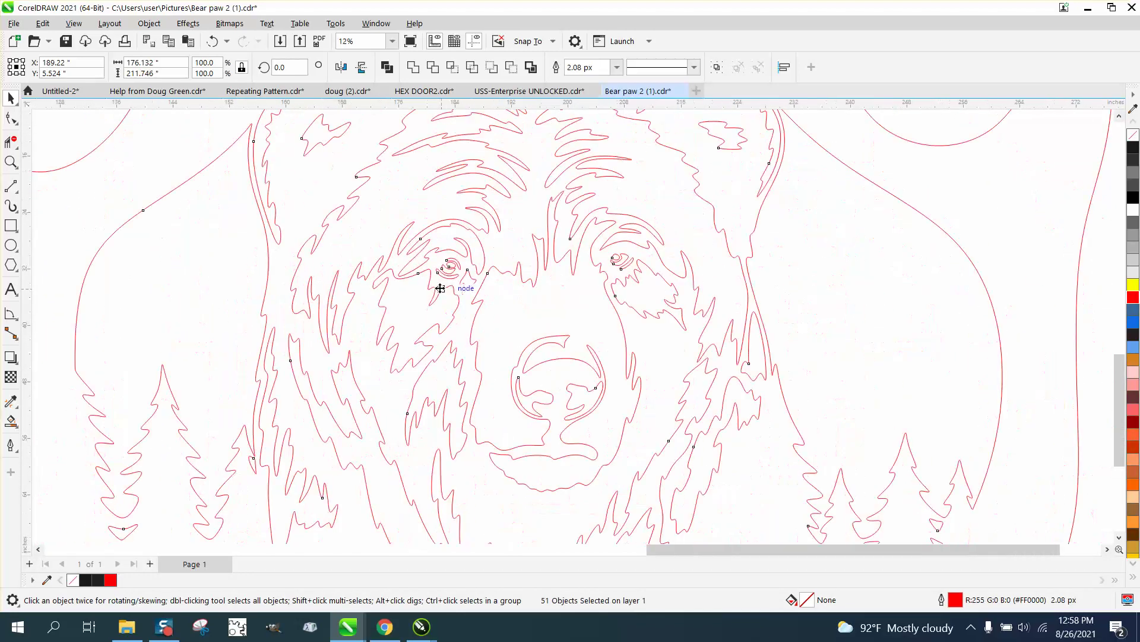
Step: Duplicate a small eye curve with Ctrl+D and select neighbouring eye pieces
{"action": "left_click", "coordinate": [1015, 291]}
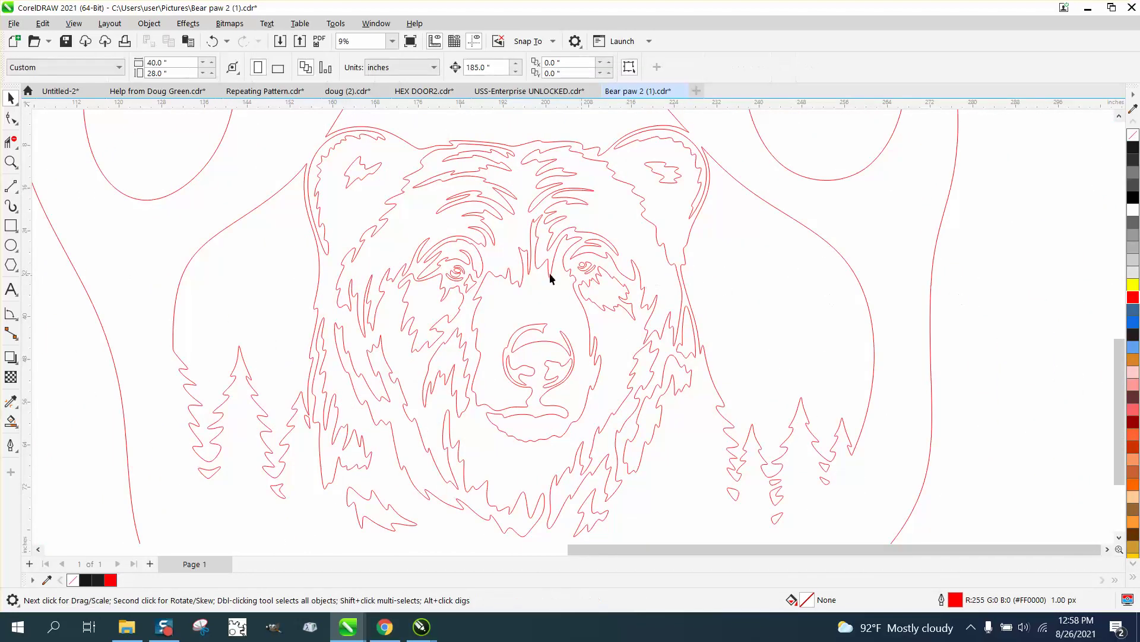
{"action": "left_click", "coordinate": [461, 273]}
{"action": "key", "text": "ctrl+d"}
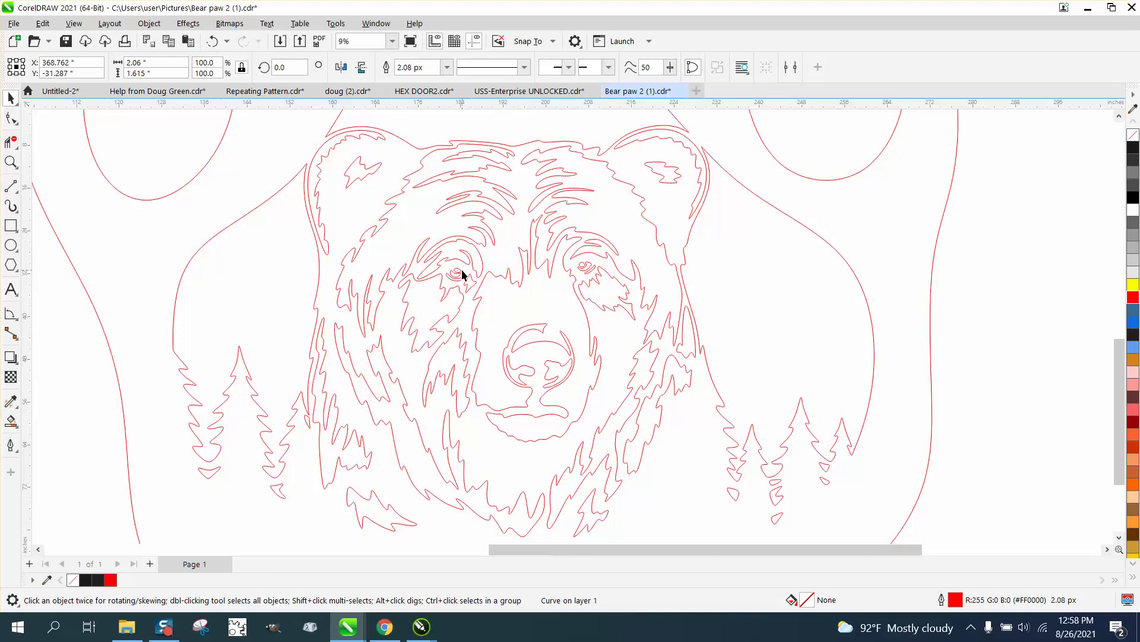
{"action": "left_click", "coordinate": [457, 277]}
{"action": "left_click", "coordinate": [457, 279]}
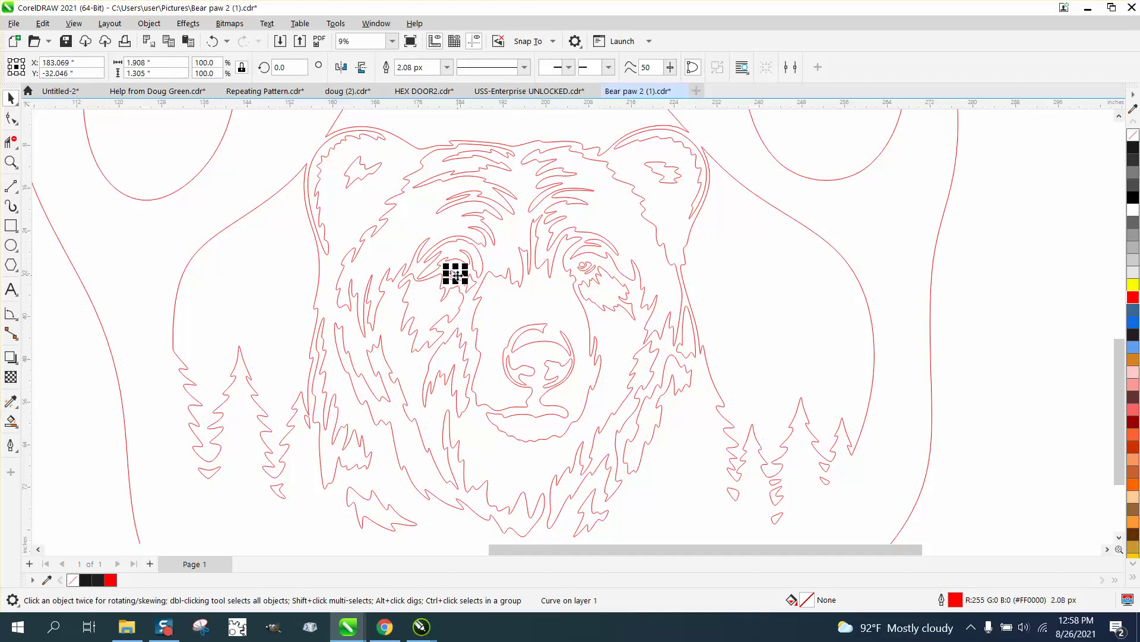
{"action": "left_click", "coordinate": [457, 282]}
{"action": "scroll", "coordinate": [503, 259], "scroll_direction": "down", "scroll_amount": 1}
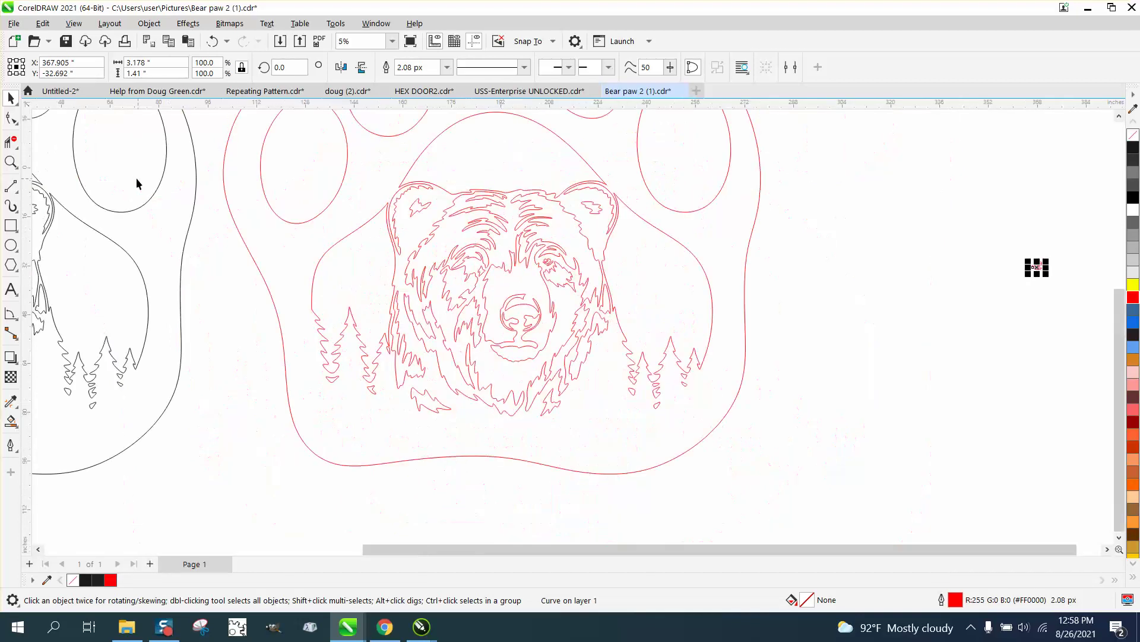
{"action": "left_click", "coordinate": [11, 117]}
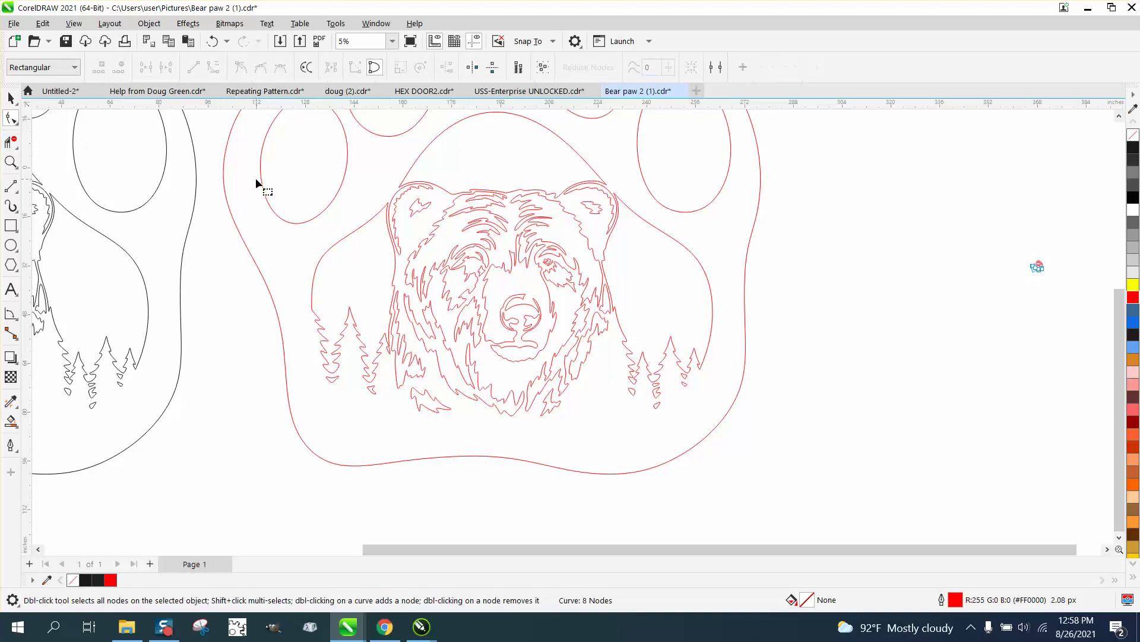
{"action": "left_click", "coordinate": [421, 248]}
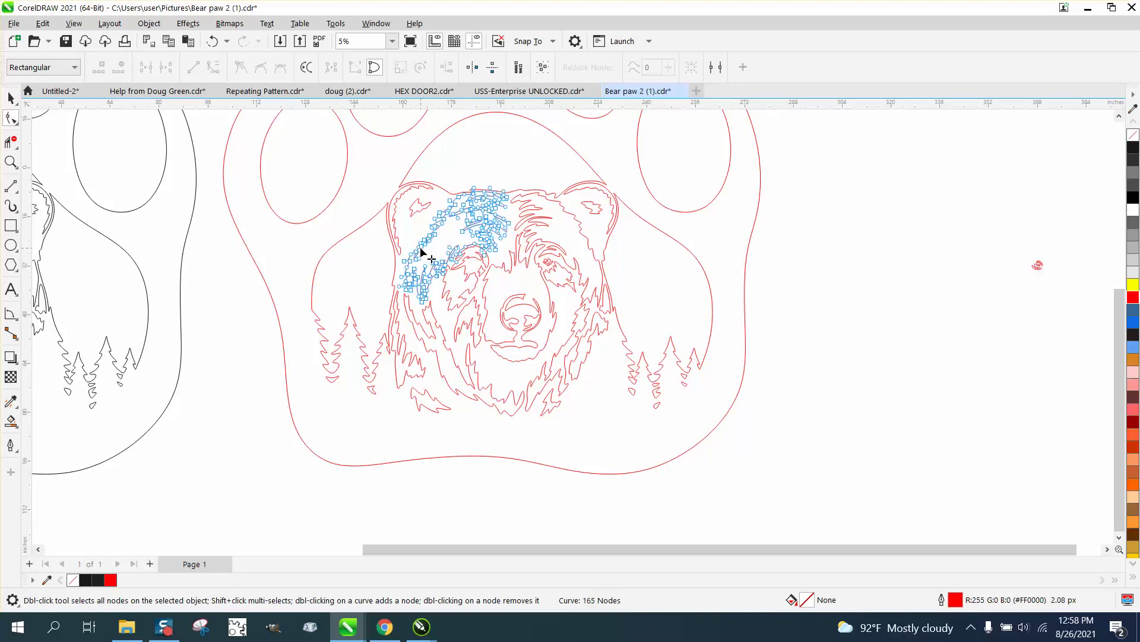
{"action": "left_click", "coordinate": [10, 162]}
{"action": "left_click_drag", "start_coordinate": [356, 168], "coordinate": [621, 325]}
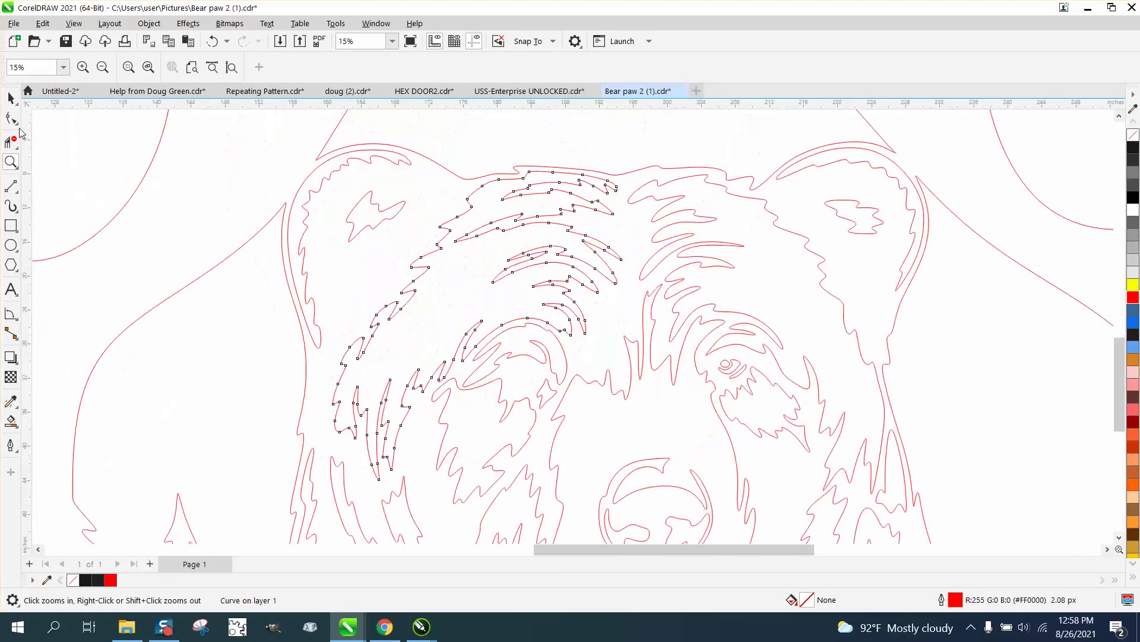
{"action": "left_click", "coordinate": [11, 118]}
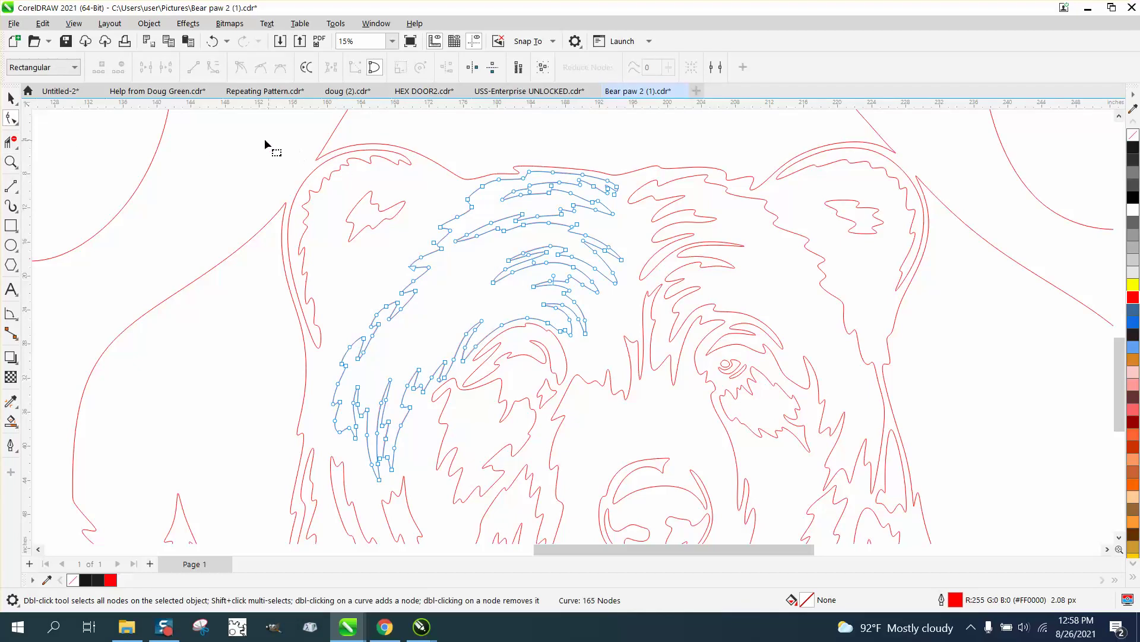
{"action": "left_click_drag", "start_coordinate": [275, 266], "coordinate": [751, 462]}
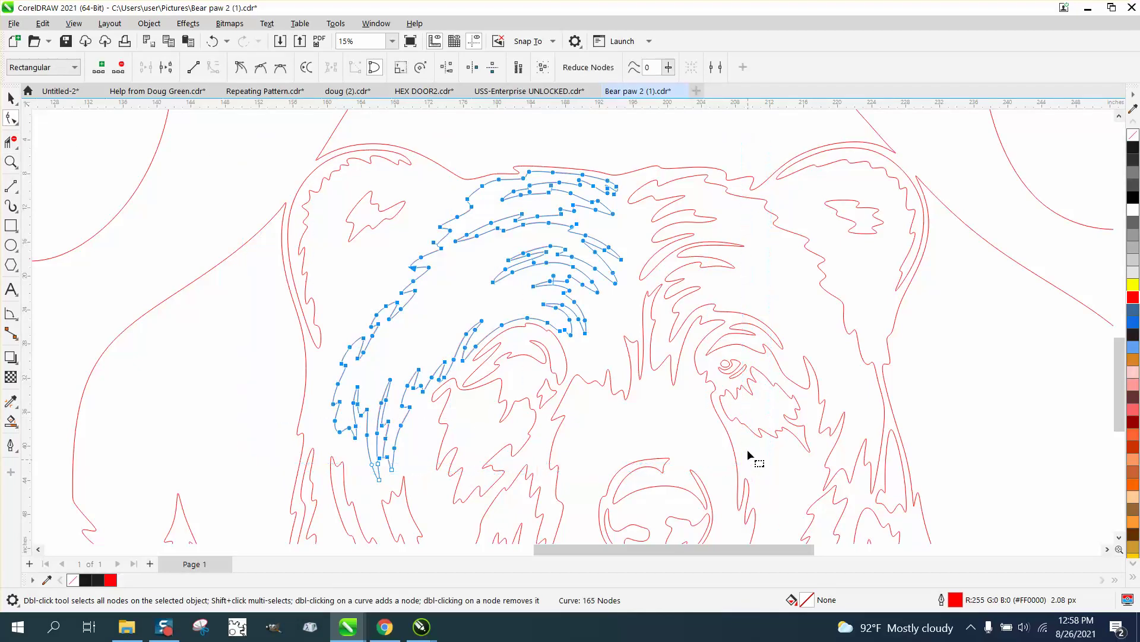
{"action": "left_click", "coordinate": [669, 67]}
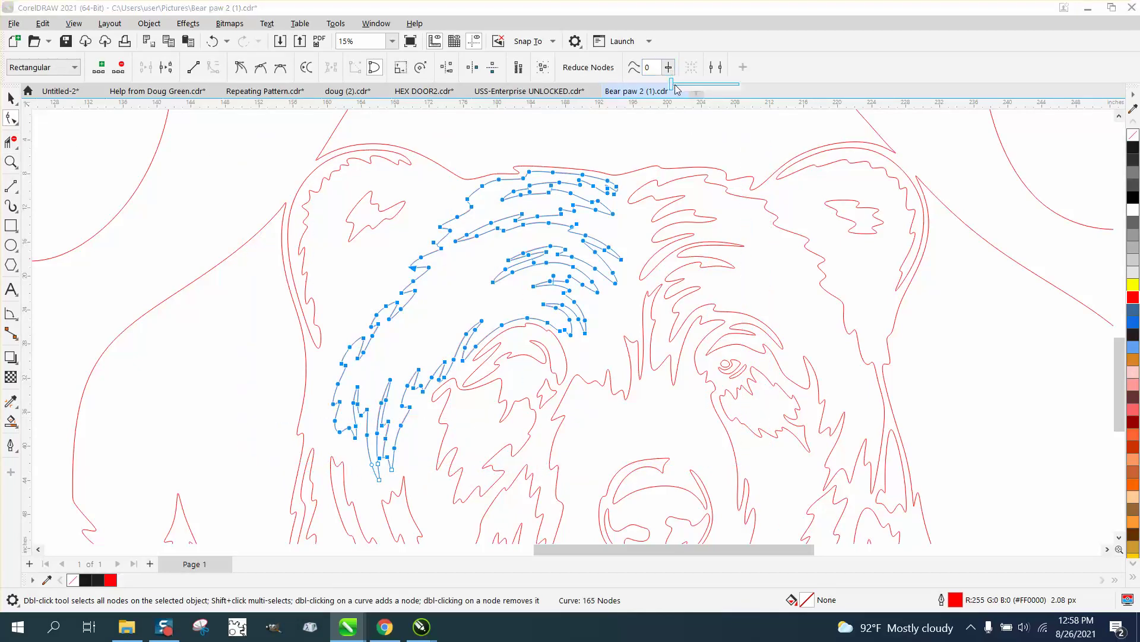
{"action": "left_click_drag", "start_coordinate": [673, 85], "coordinate": [711, 90]}
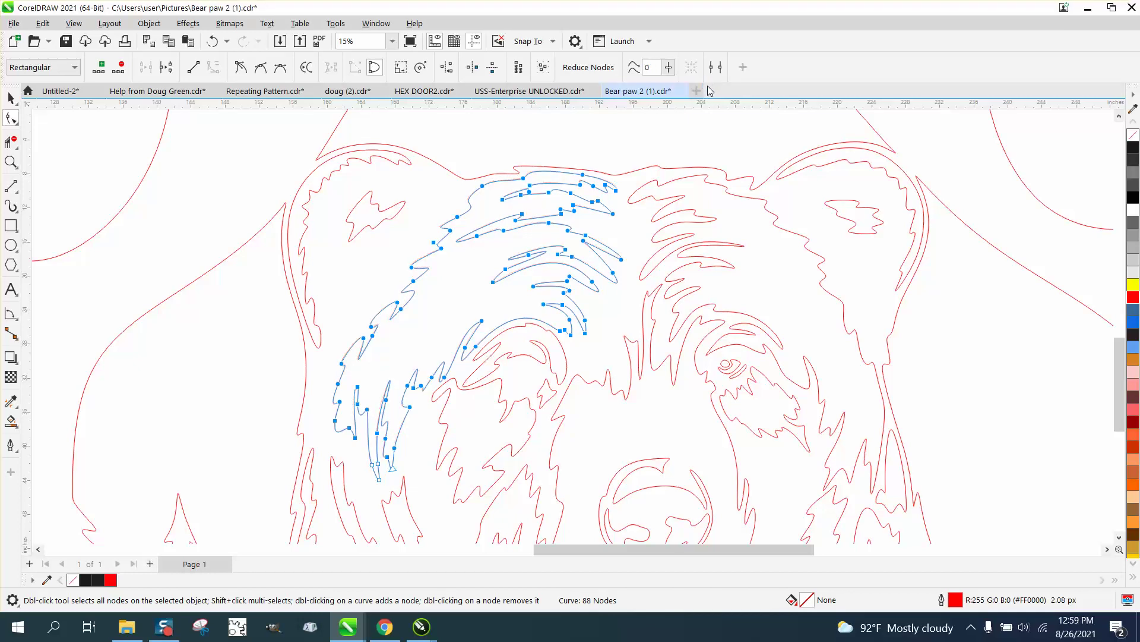
{"action": "left_click", "coordinate": [670, 69]}
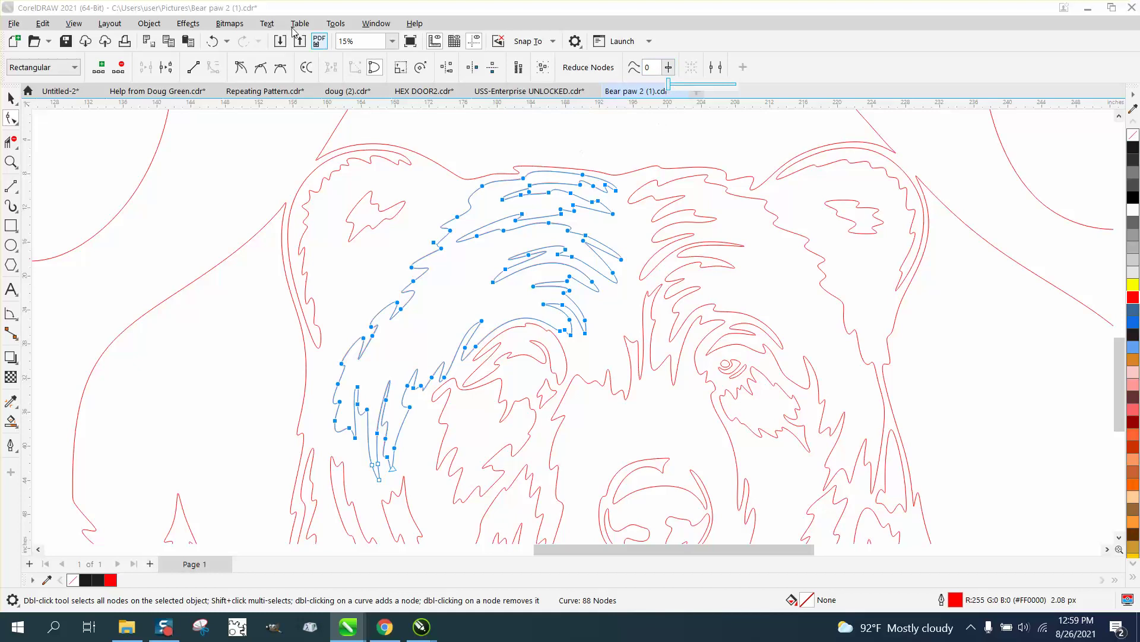
{"action": "left_click", "coordinate": [212, 41]}
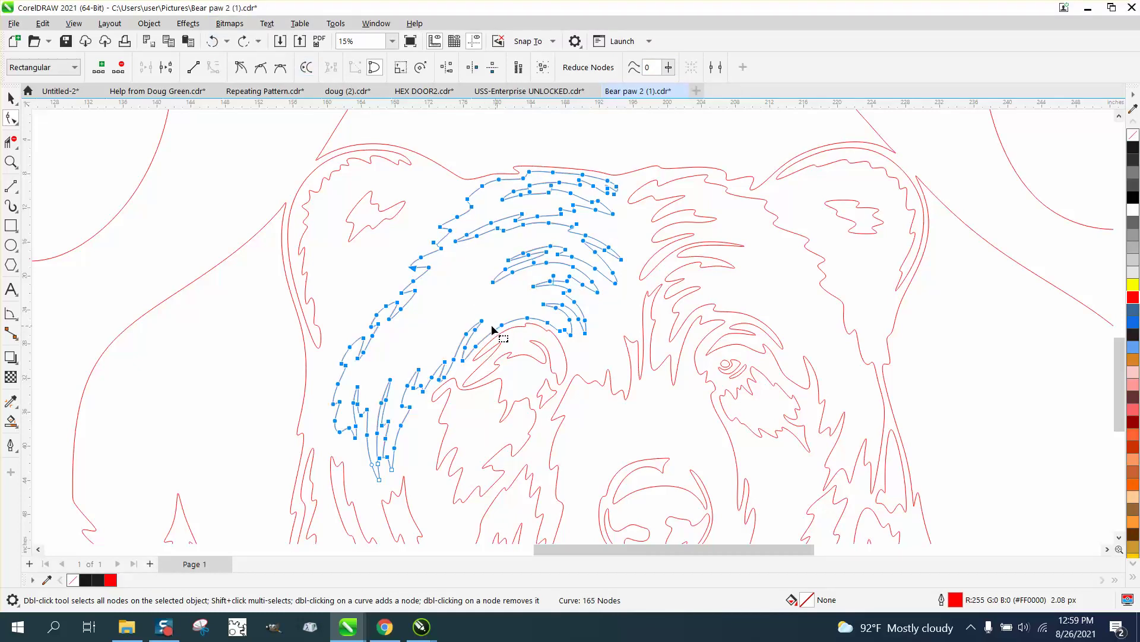
Step: Zoom in and select the fur curve above the right-hand eye with all its nodes
{"action": "left_click", "coordinate": [10, 161]}
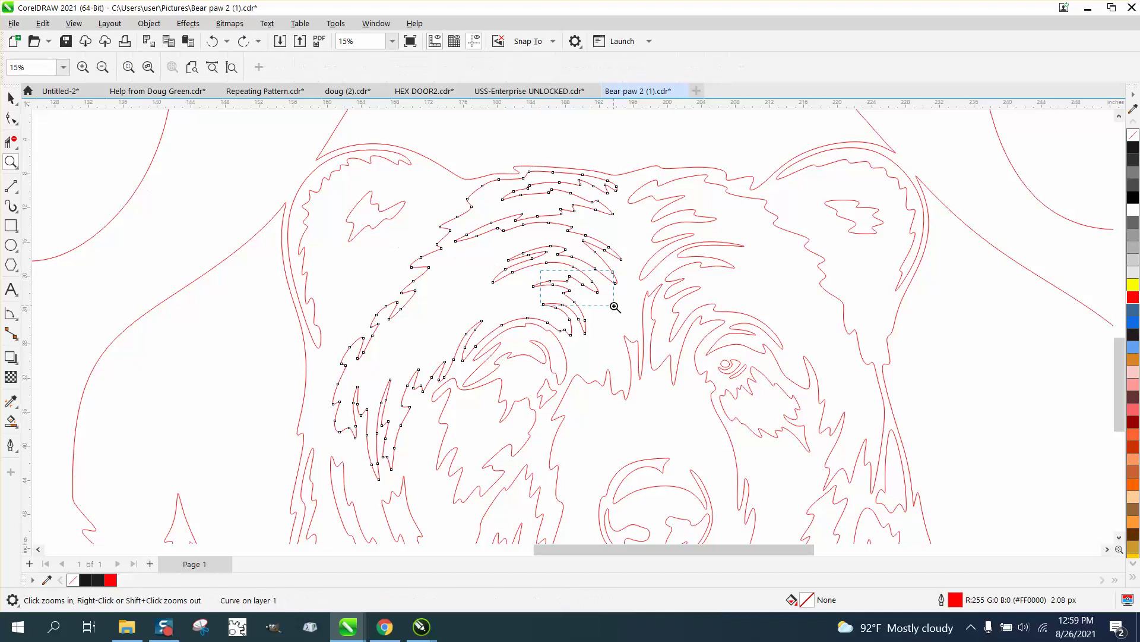
{"action": "scroll", "coordinate": [614, 307], "scroll_direction": "up", "scroll_amount": 5}
{"action": "scroll", "coordinate": [417, 216], "scroll_direction": "down", "scroll_amount": 3}
{"action": "scroll", "coordinate": [399, 206], "scroll_direction": "down", "scroll_amount": 3}
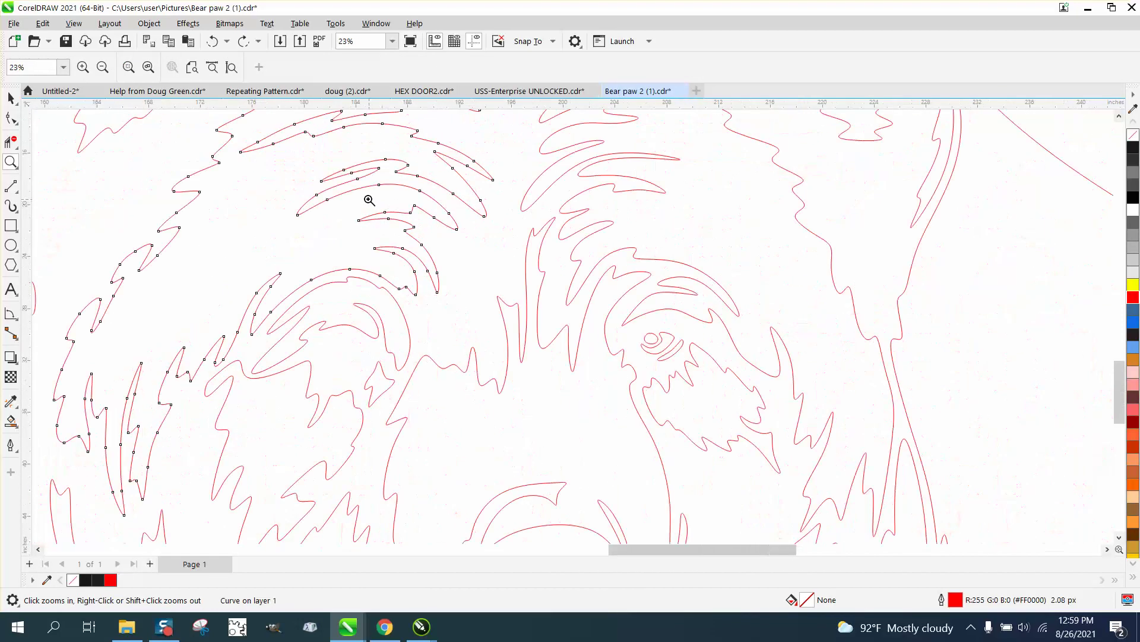
{"action": "left_click", "coordinate": [11, 118]}
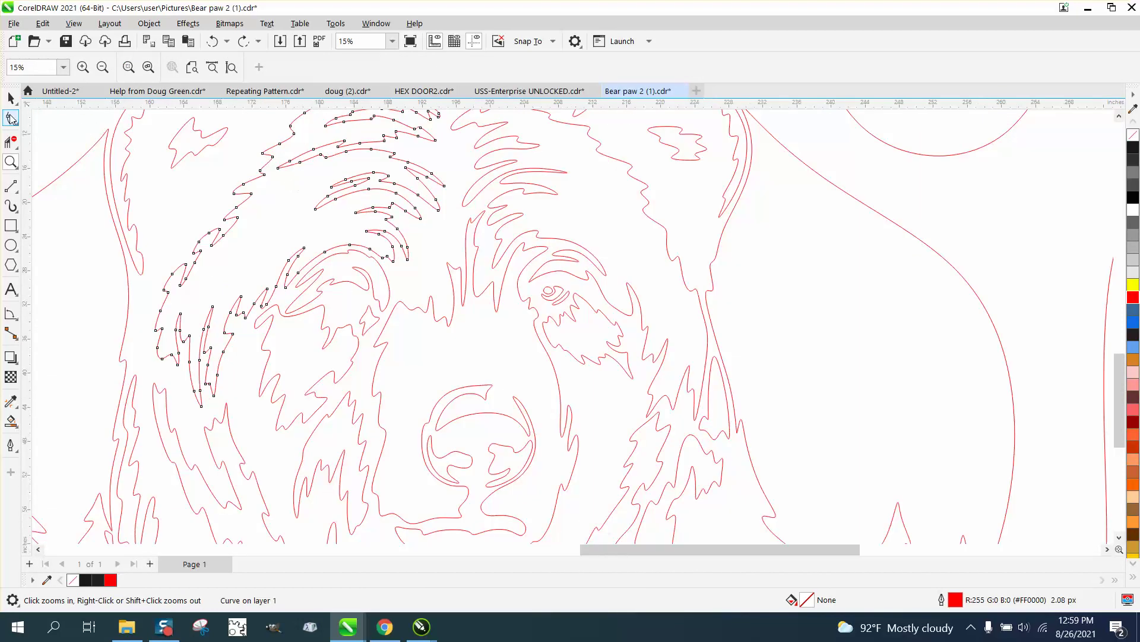
{"action": "left_click", "coordinate": [491, 206]}
{"action": "scroll", "coordinate": [535, 236], "scroll_direction": "down", "scroll_amount": 3}
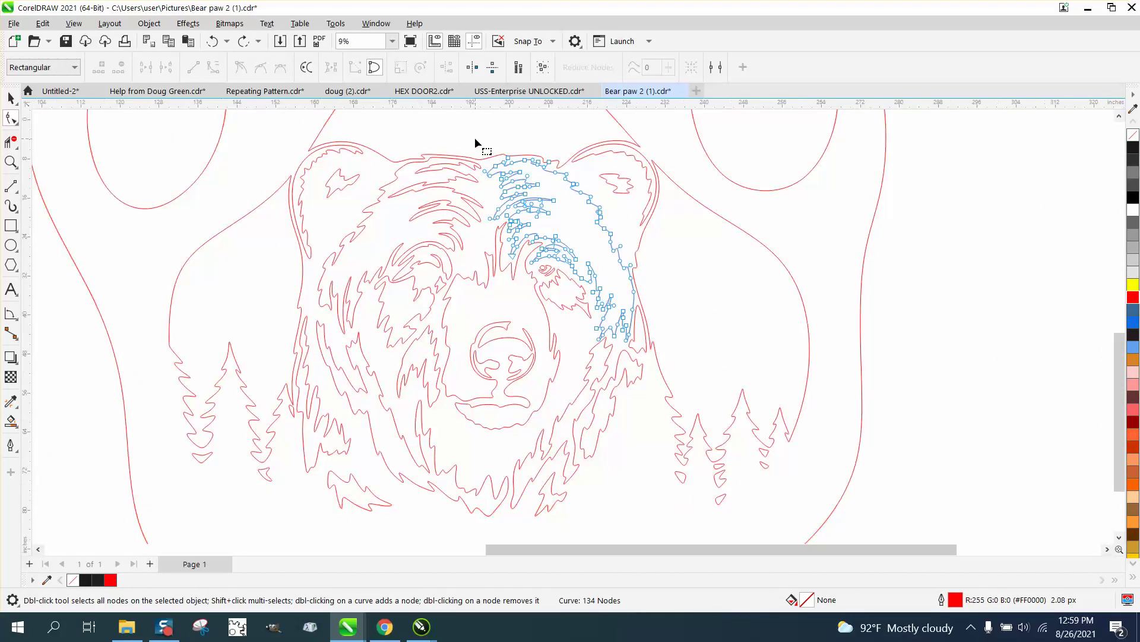
{"action": "left_click_drag", "start_coordinate": [475, 138], "coordinate": [682, 373]}
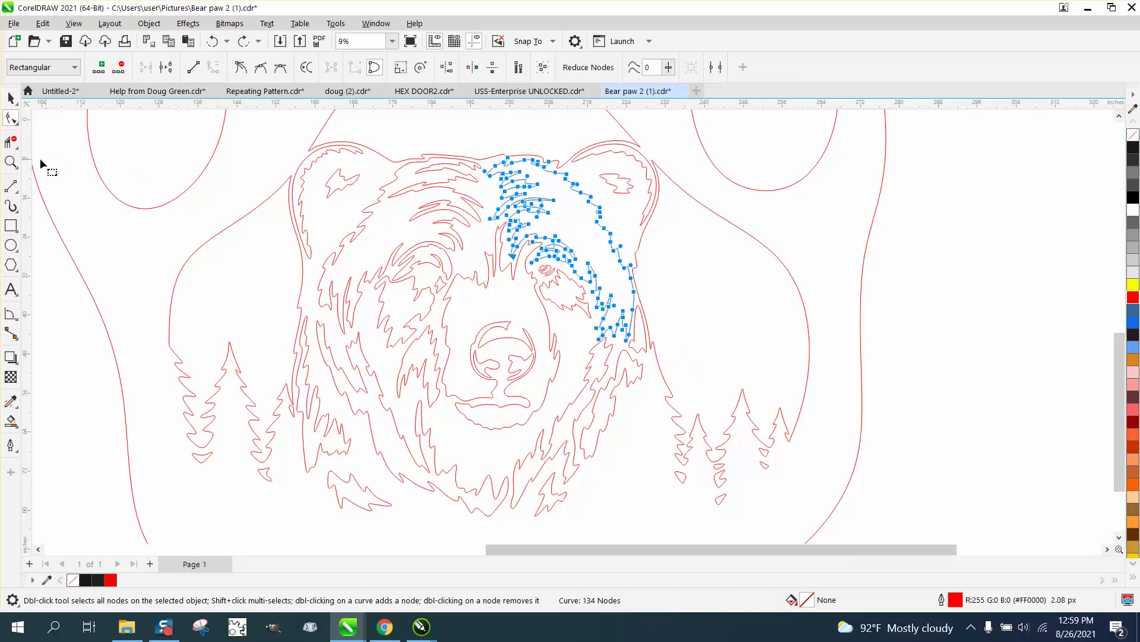
Step: Zoom closer, reselect all its nodes, and raise smoothness to cut it from 134 to 60 nodes
{"action": "left_click", "coordinate": [10, 161]}
{"action": "left_click", "coordinate": [444, 294]}
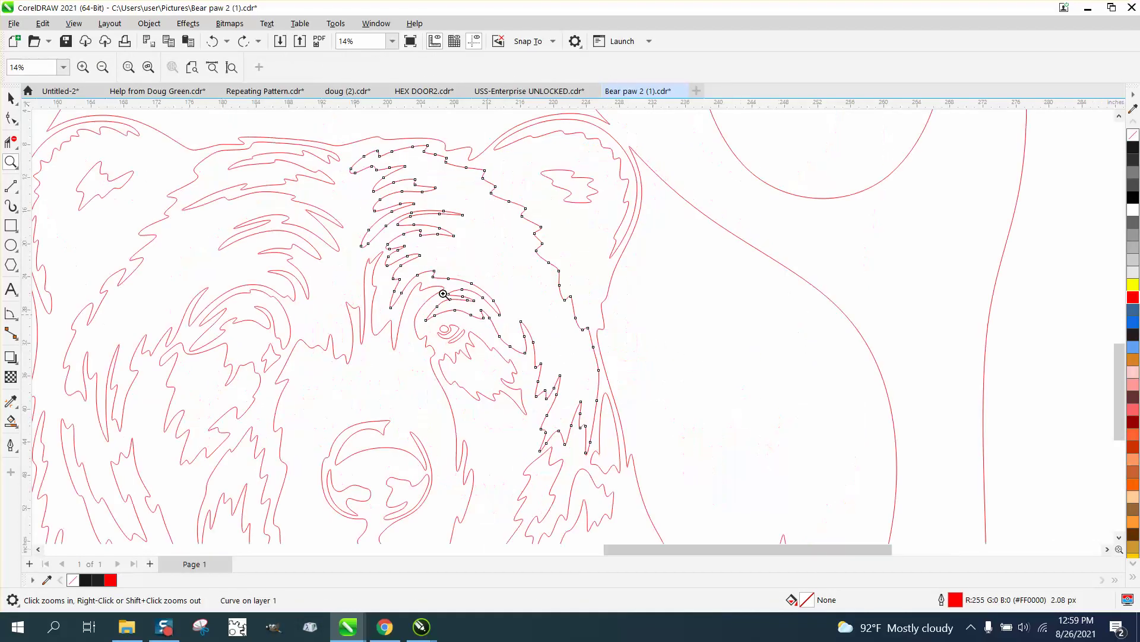
{"action": "left_click", "coordinate": [11, 117]}
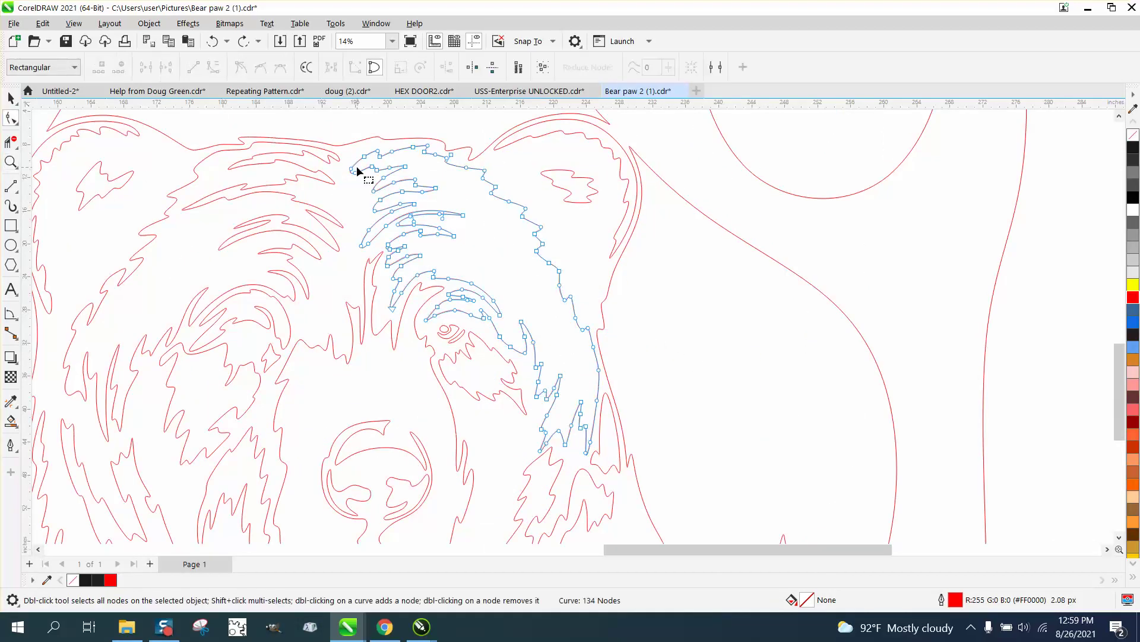
{"action": "left_click_drag", "start_coordinate": [393, 305], "coordinate": [652, 484]}
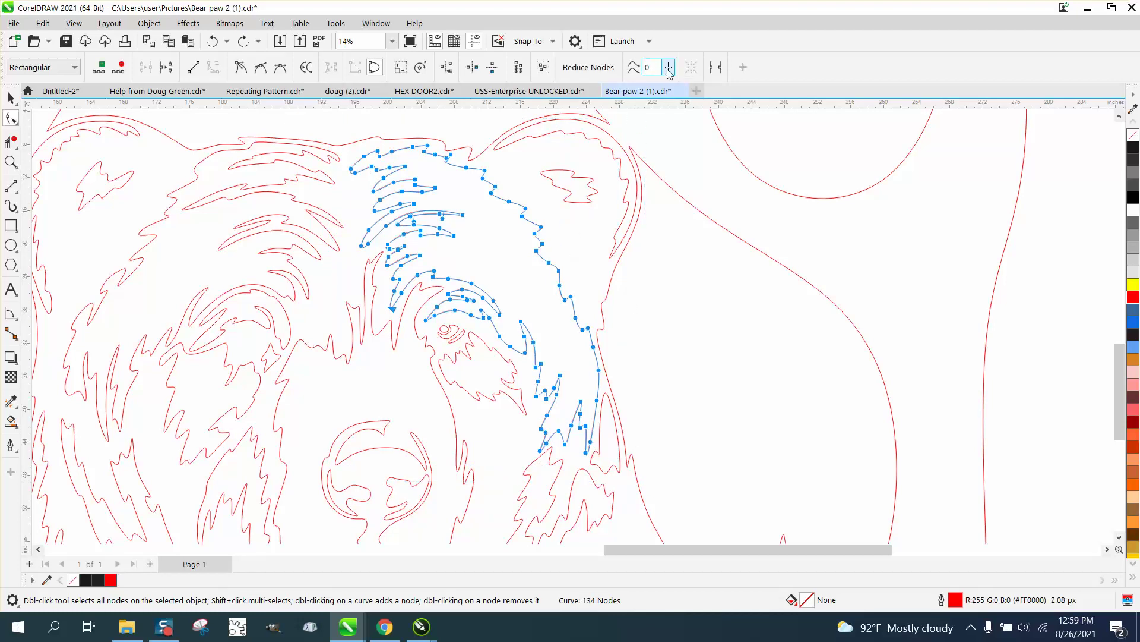
{"action": "left_click_drag", "start_coordinate": [668, 70], "coordinate": [716, 93]}
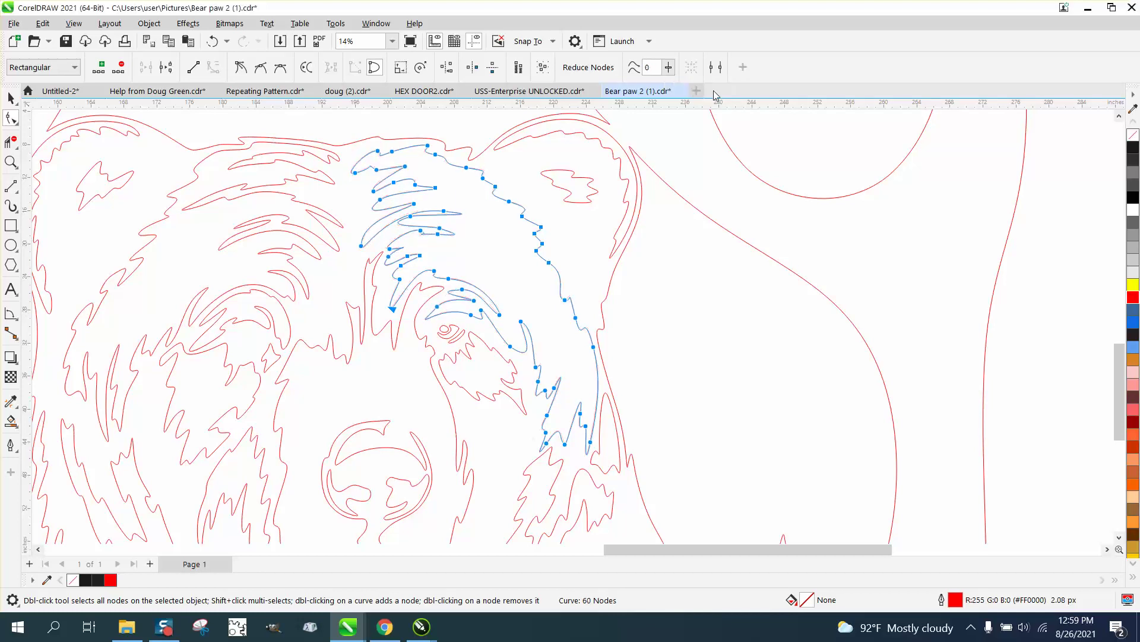
Step: Zoom in on the reduced fur strands, moving a node and bending a handle to reshape a strand
{"action": "left_click", "coordinate": [11, 162]}
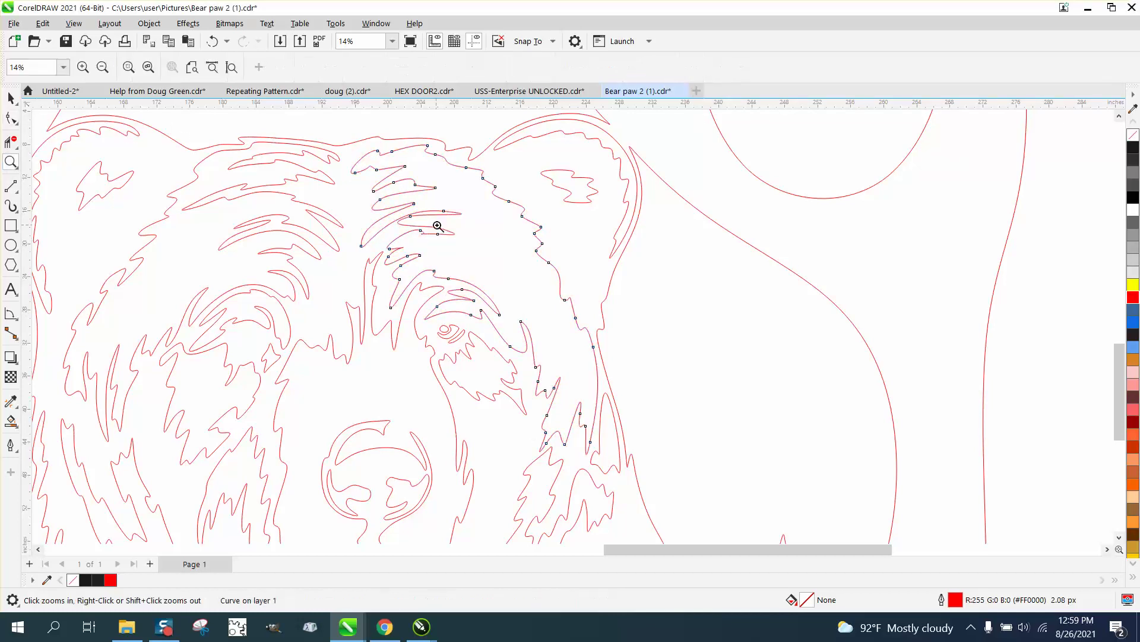
{"action": "left_click_drag", "start_coordinate": [432, 234], "coordinate": [534, 280]}
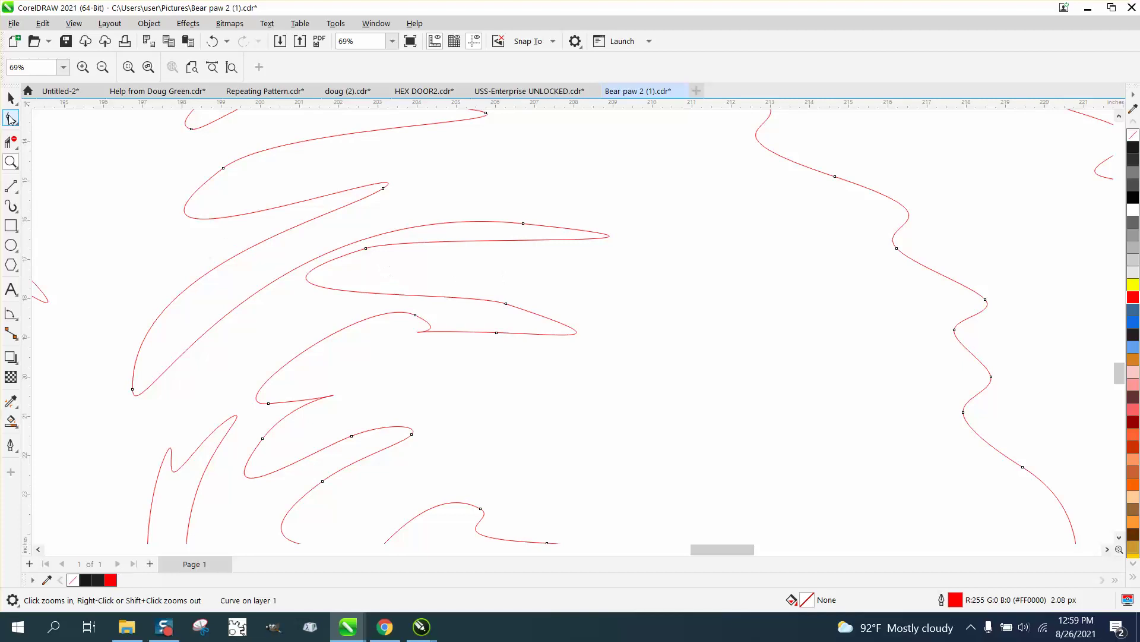
{"action": "key", "text": "F10"}
{"action": "left_click_drag", "start_coordinate": [366, 250], "coordinate": [368, 260]}
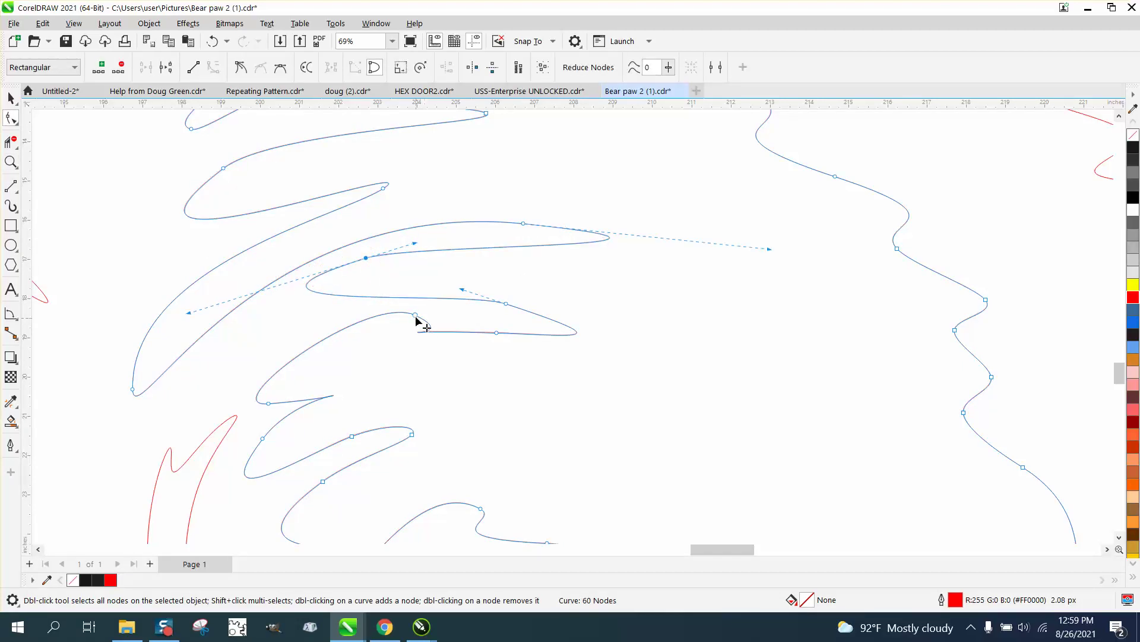
{"action": "left_click", "coordinate": [416, 317]}
{"action": "left_click_drag", "start_coordinate": [344, 329], "coordinate": [377, 346]}
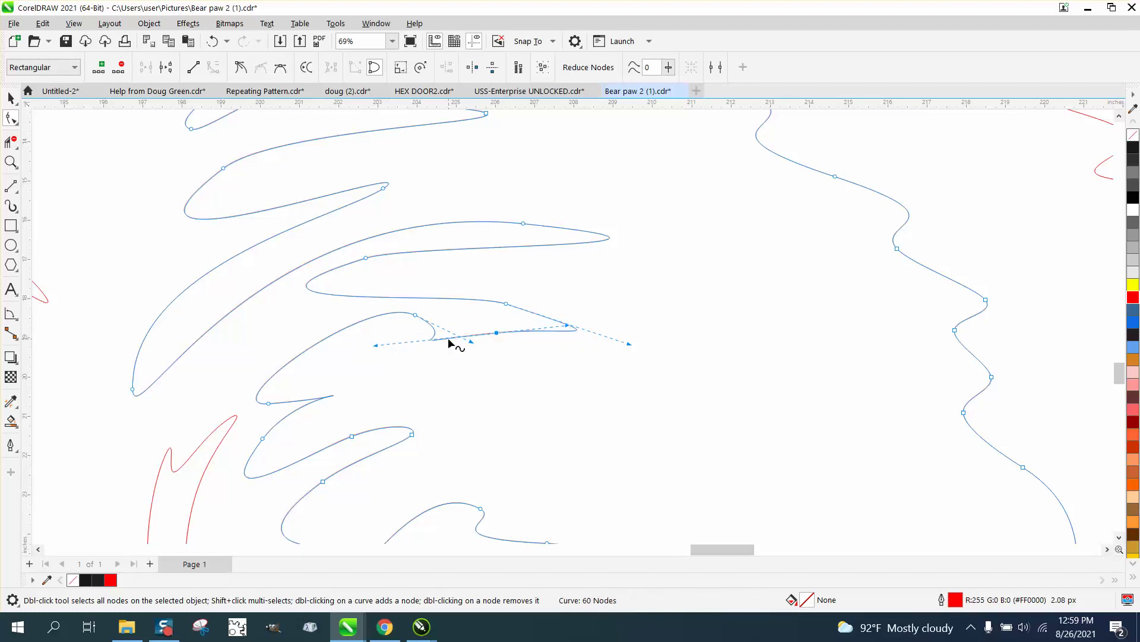
{"action": "left_click", "coordinate": [492, 375]}
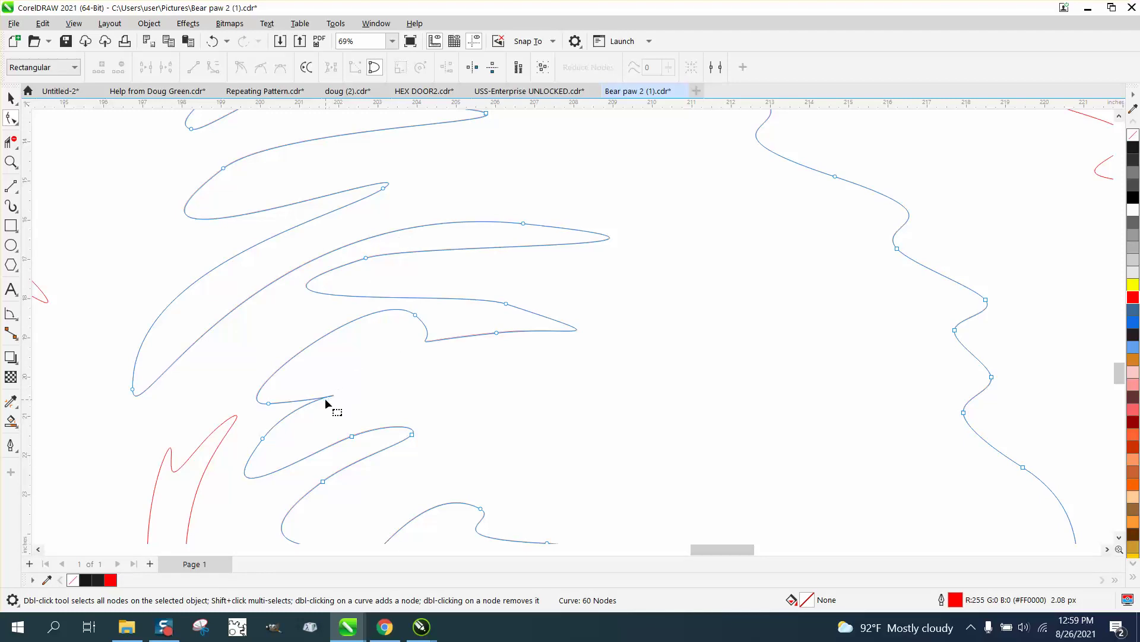
Step: Bend another strand tip's control handle to keep it pointed, then zoom back out
{"action": "left_click", "coordinate": [269, 404]}
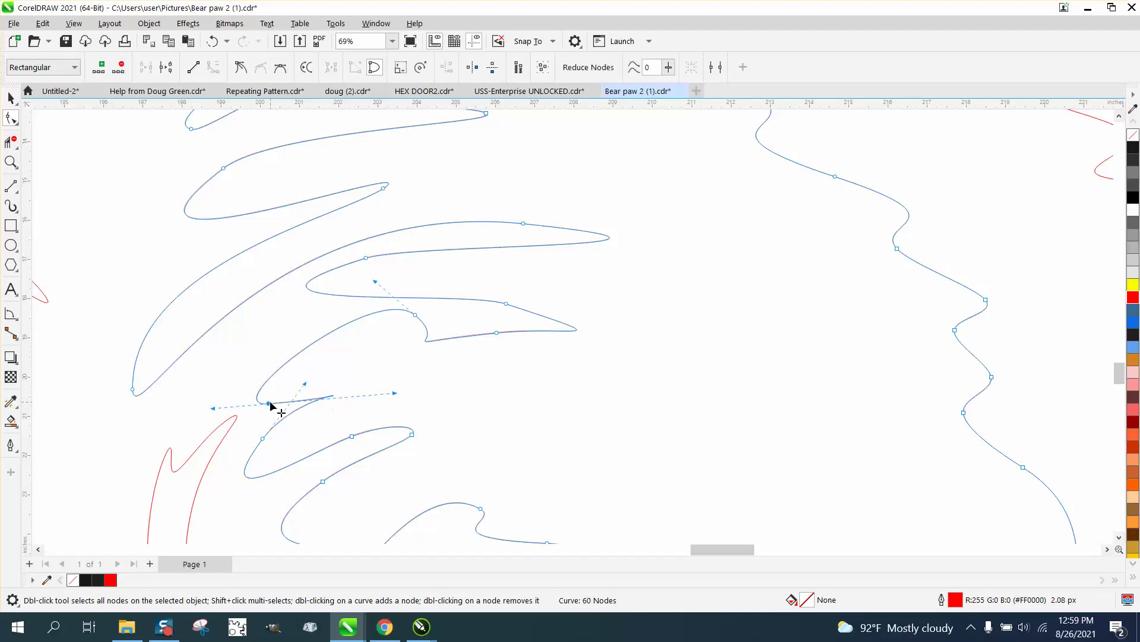
{"action": "left_click_drag", "start_coordinate": [305, 385], "coordinate": [339, 409]}
{"action": "left_click", "coordinate": [403, 409]}
{"action": "scroll", "coordinate": [402, 408], "scroll_direction": "down", "scroll_amount": 2}
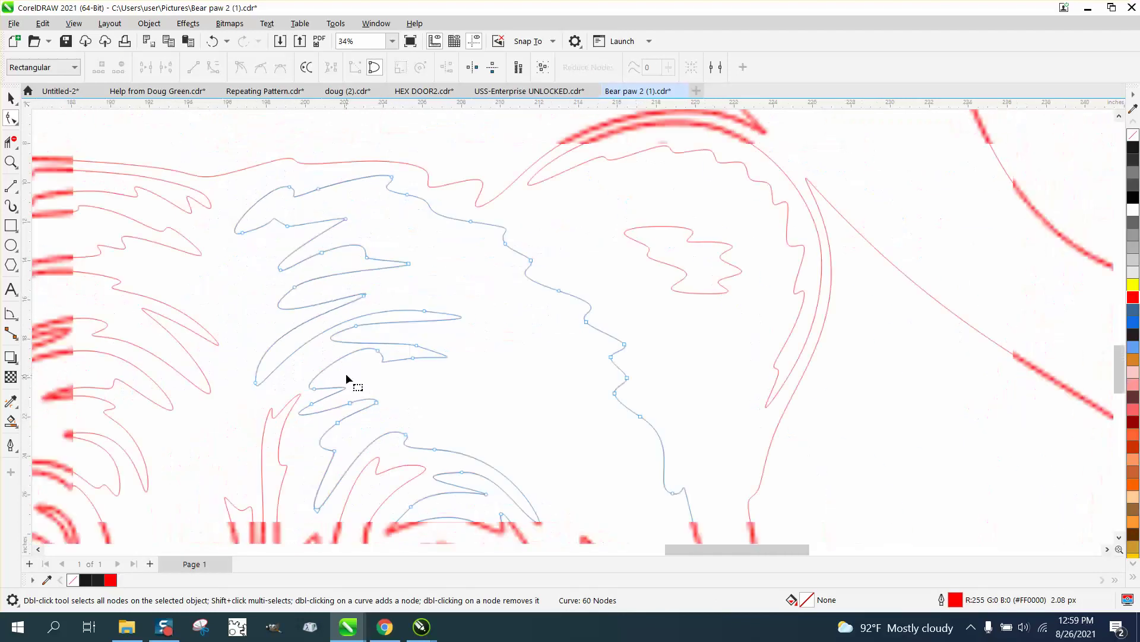
{"action": "scroll", "coordinate": [346, 379], "scroll_direction": "down", "scroll_amount": 4}
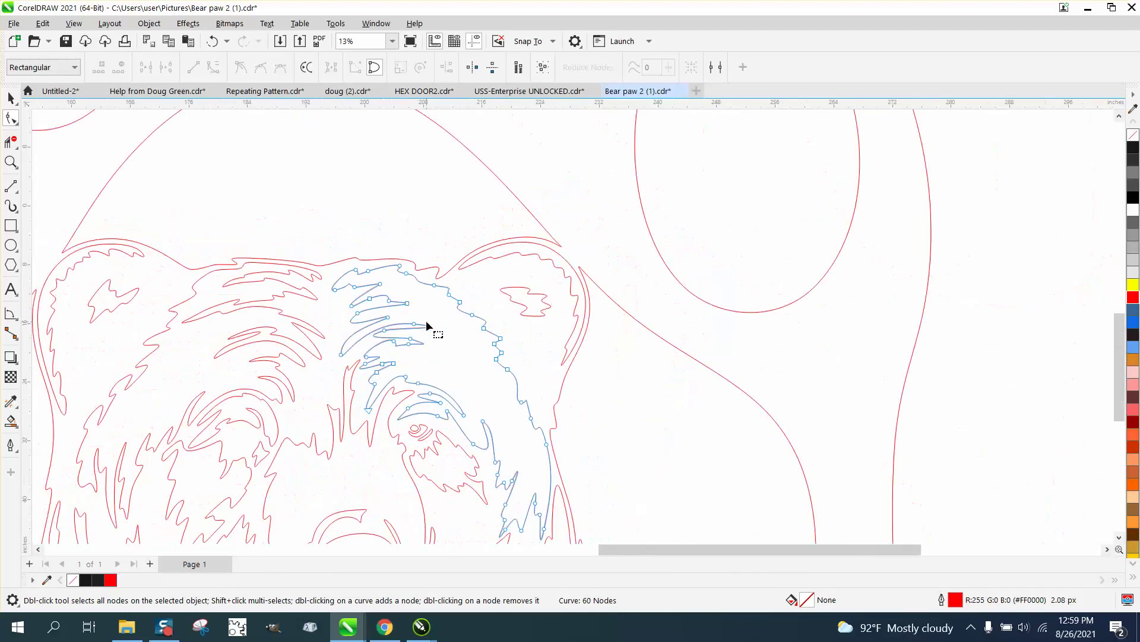
{"action": "scroll", "coordinate": [426, 320], "scroll_direction": "down", "scroll_amount": 2}
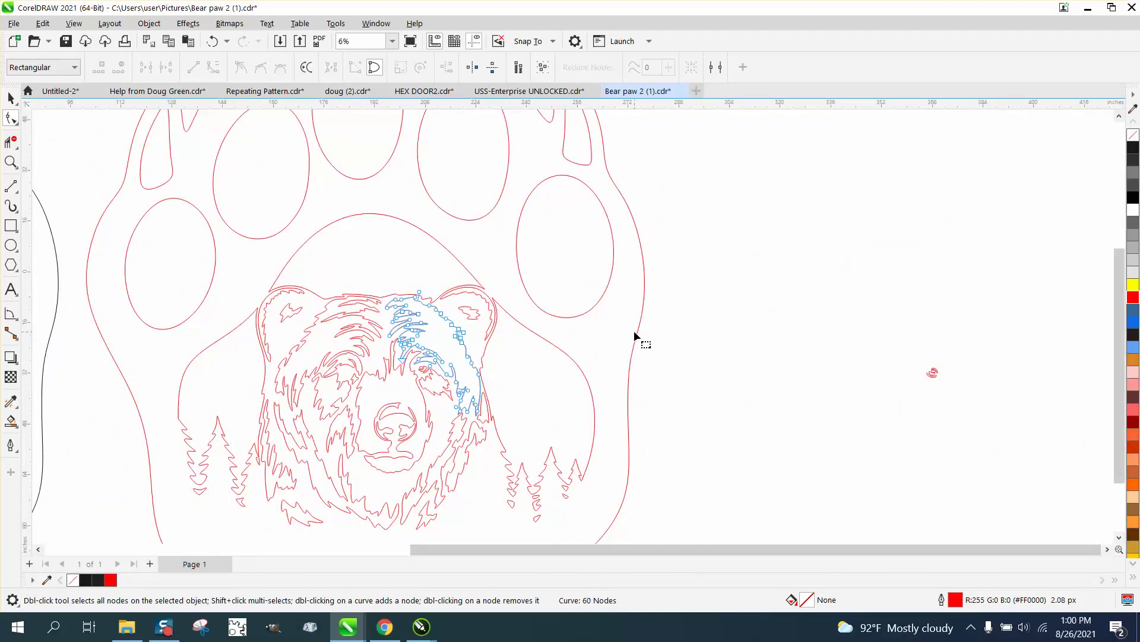
Step: Trial-delete two nodes on the paw outline, then undo so it keeps all 53 nodes
{"action": "left_click", "coordinate": [635, 337]}
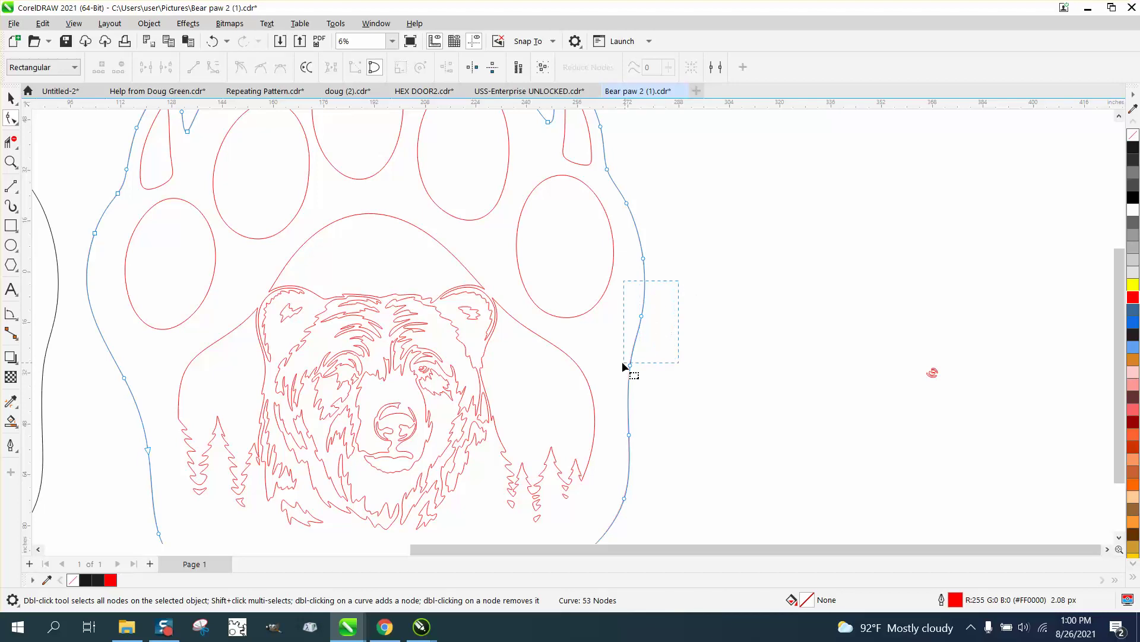
{"action": "key", "text": "Delete"}
{"action": "left_click", "coordinate": [215, 41]}
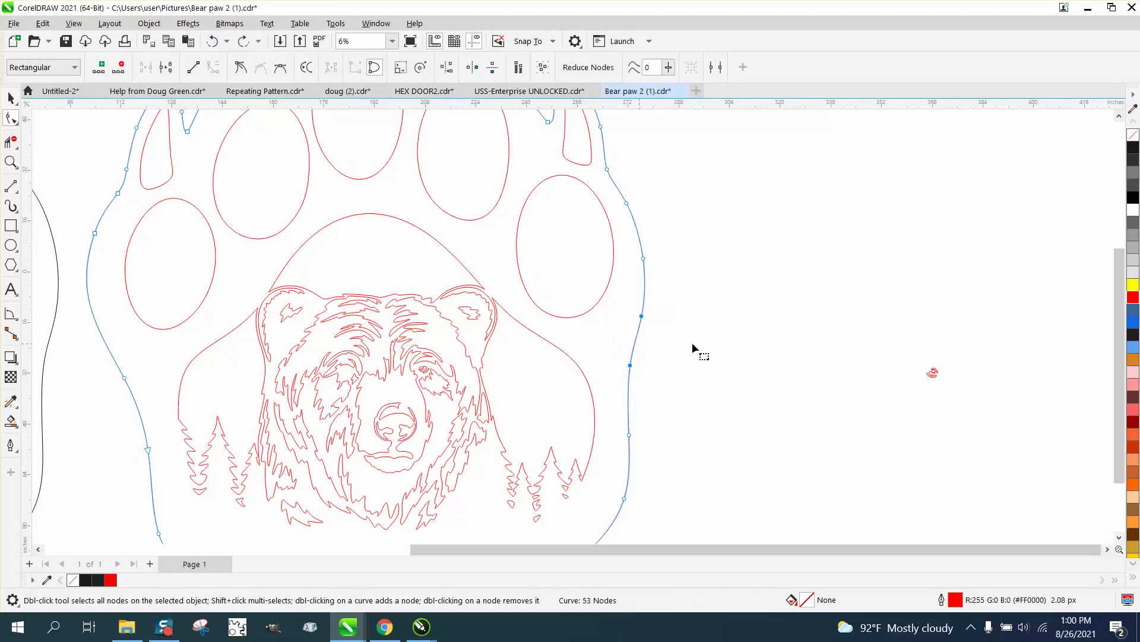
{"action": "left_click", "coordinate": [10, 99]}
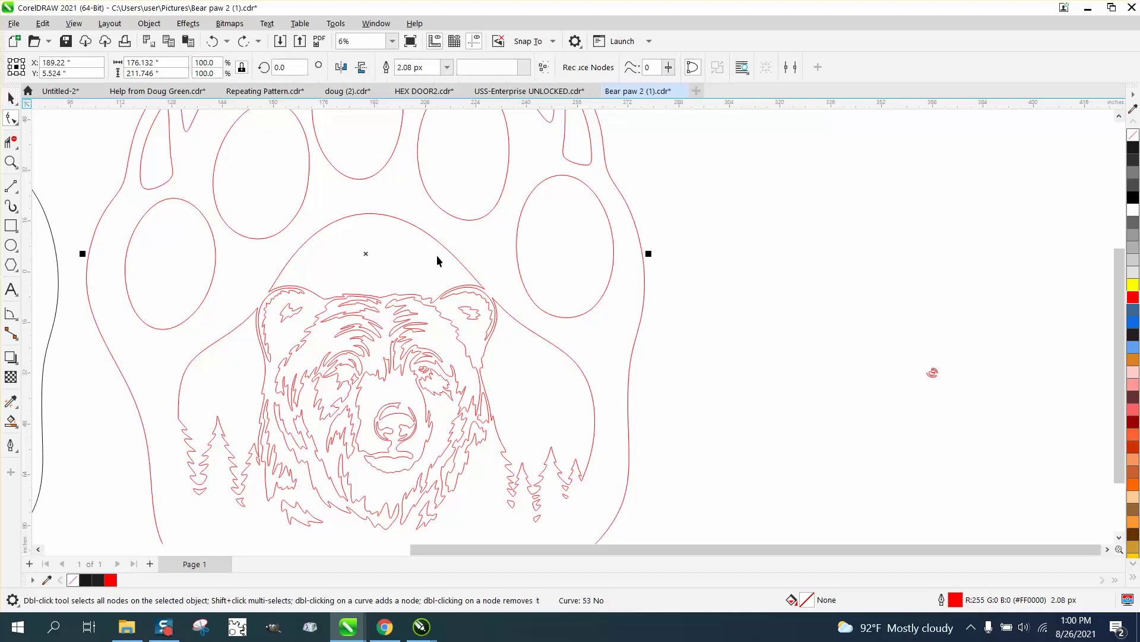
{"action": "left_click", "coordinate": [15, 165]}
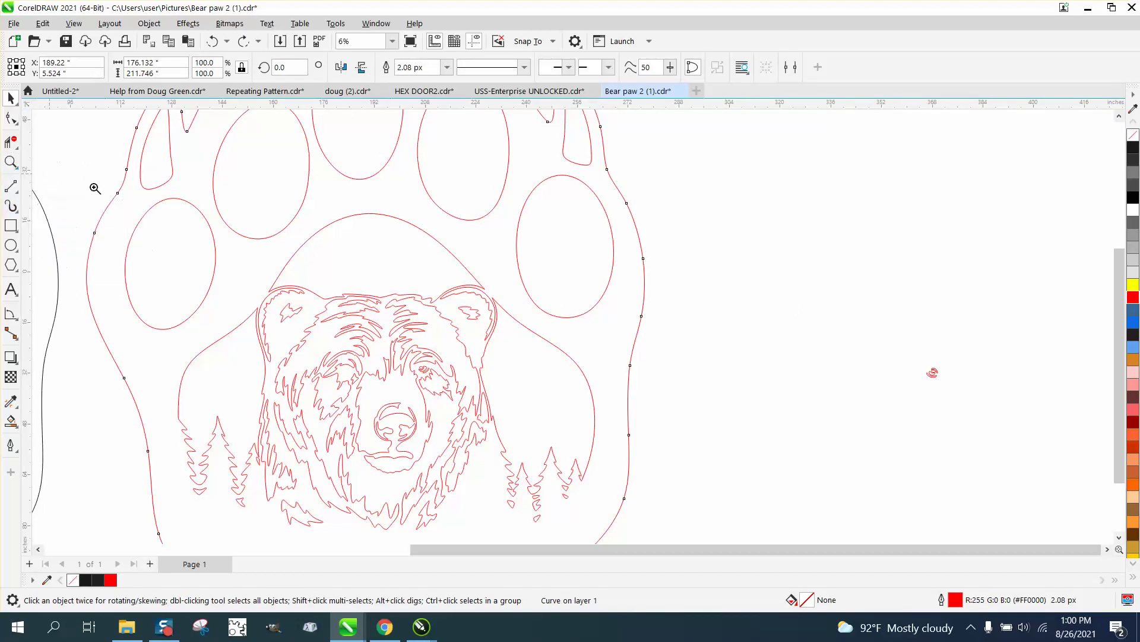
Step: Zoom in close on the small red swirl and delete a node from its upper crescent
{"action": "key", "text": "z"}
{"action": "left_click_drag", "start_coordinate": [910, 361], "coordinate": [978, 394]}
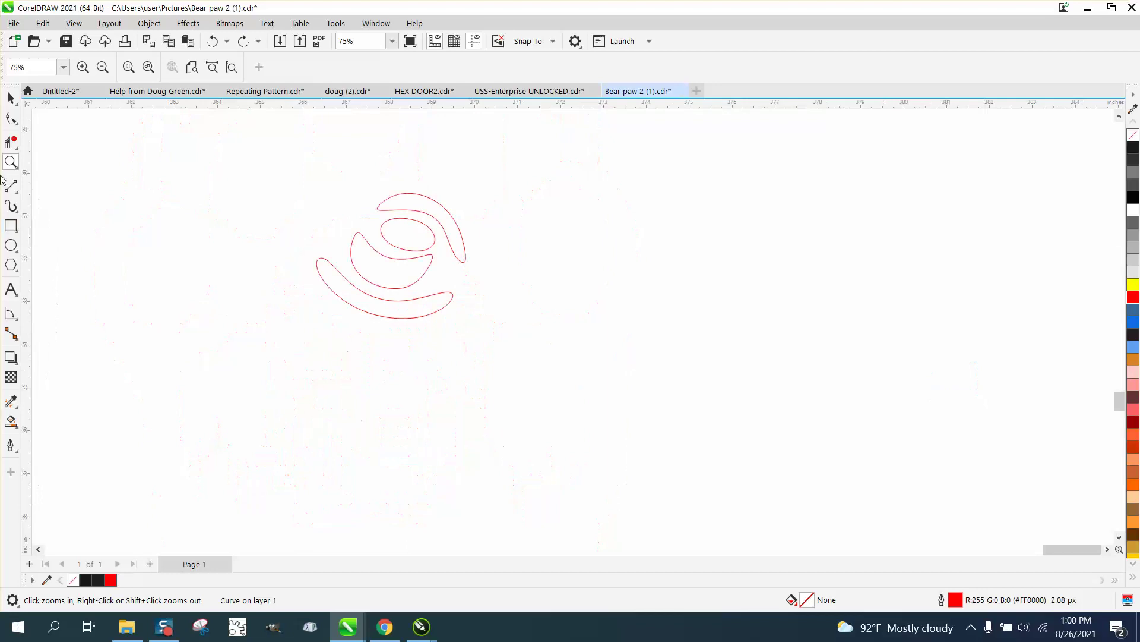
{"action": "left_click", "coordinate": [11, 117]}
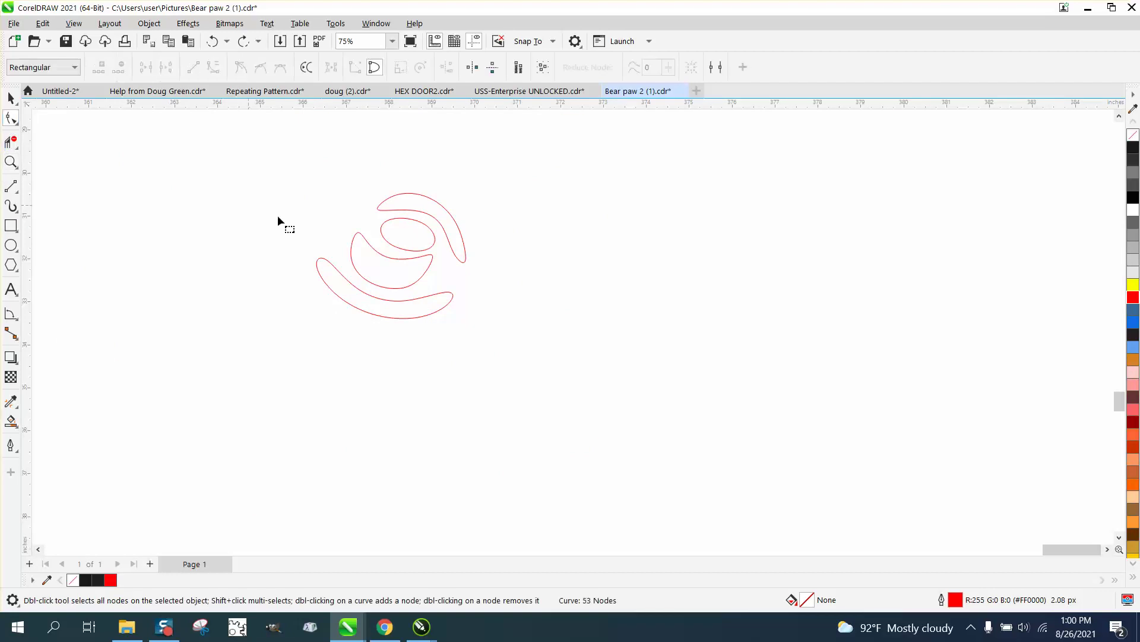
{"action": "left_click", "coordinate": [412, 209]}
{"action": "left_click", "coordinate": [11, 162]}
{"action": "left_click_drag", "start_coordinate": [365, 186], "coordinate": [612, 336]}
{"action": "left_click", "coordinate": [11, 118]}
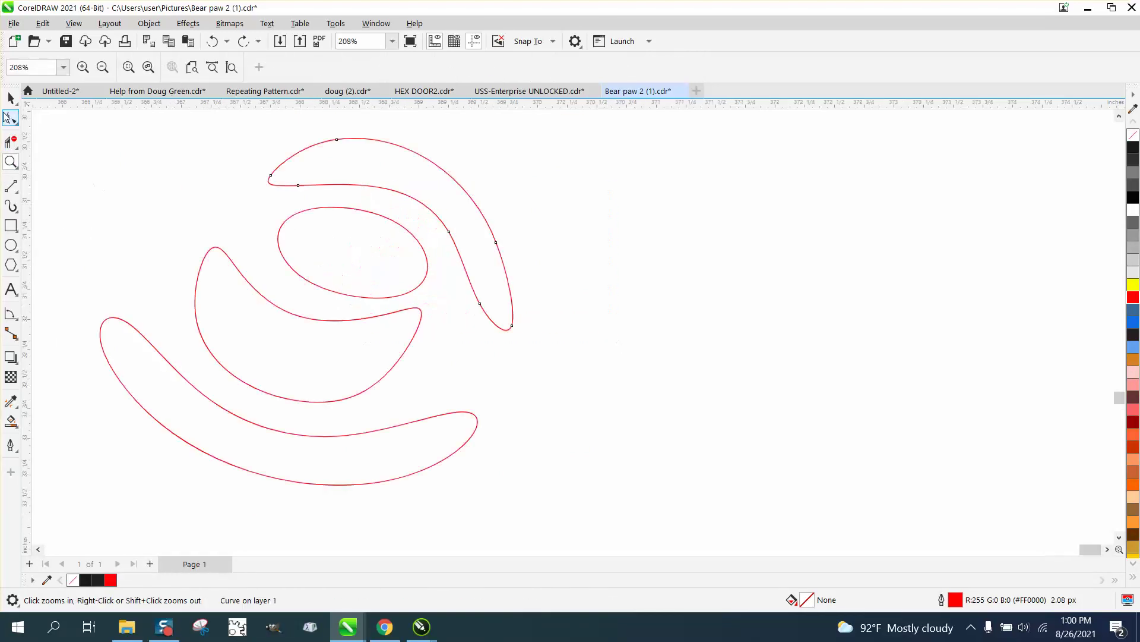
{"action": "left_click", "coordinate": [449, 233]}
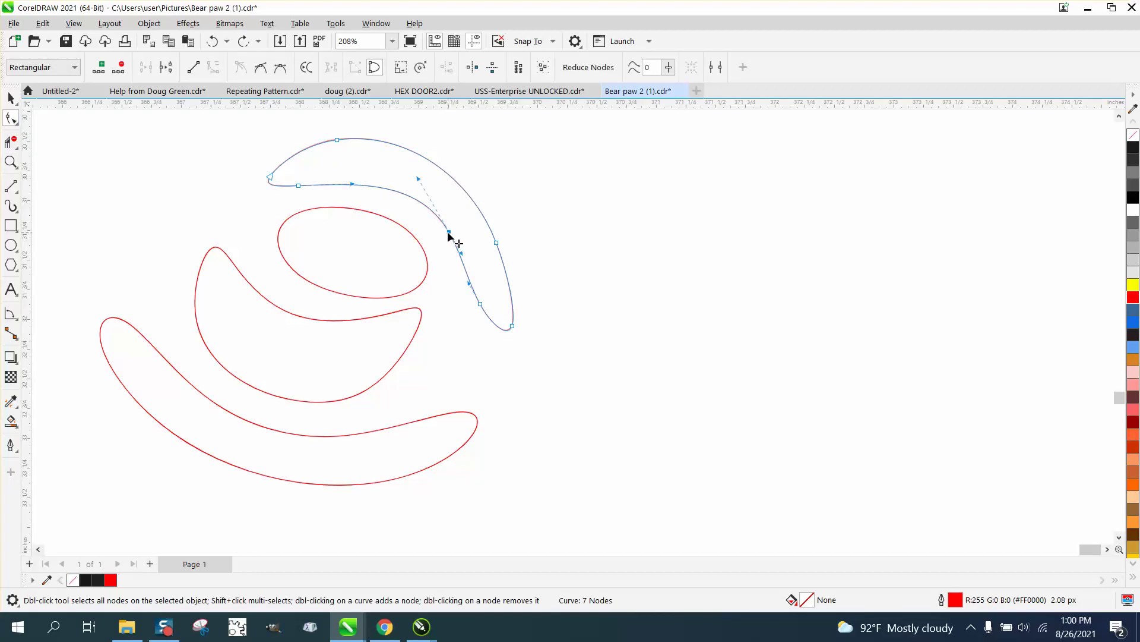
{"action": "key", "text": "Delete"}
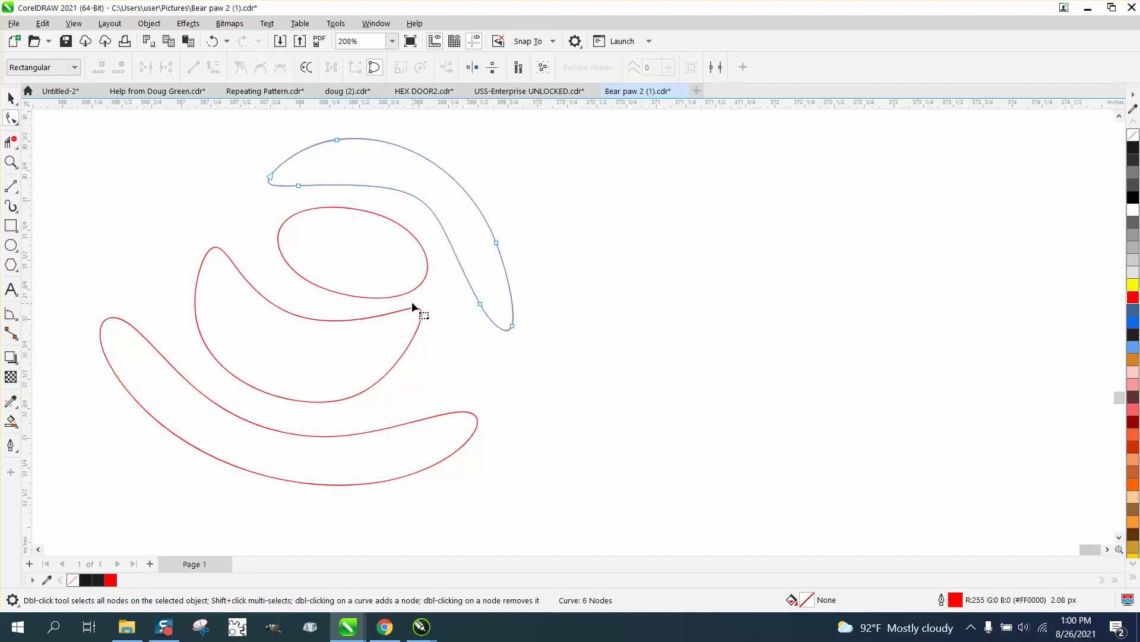
Step: Remove two nodes from the inner oval and one from the middle crescent
{"action": "left_click", "coordinate": [410, 290]}
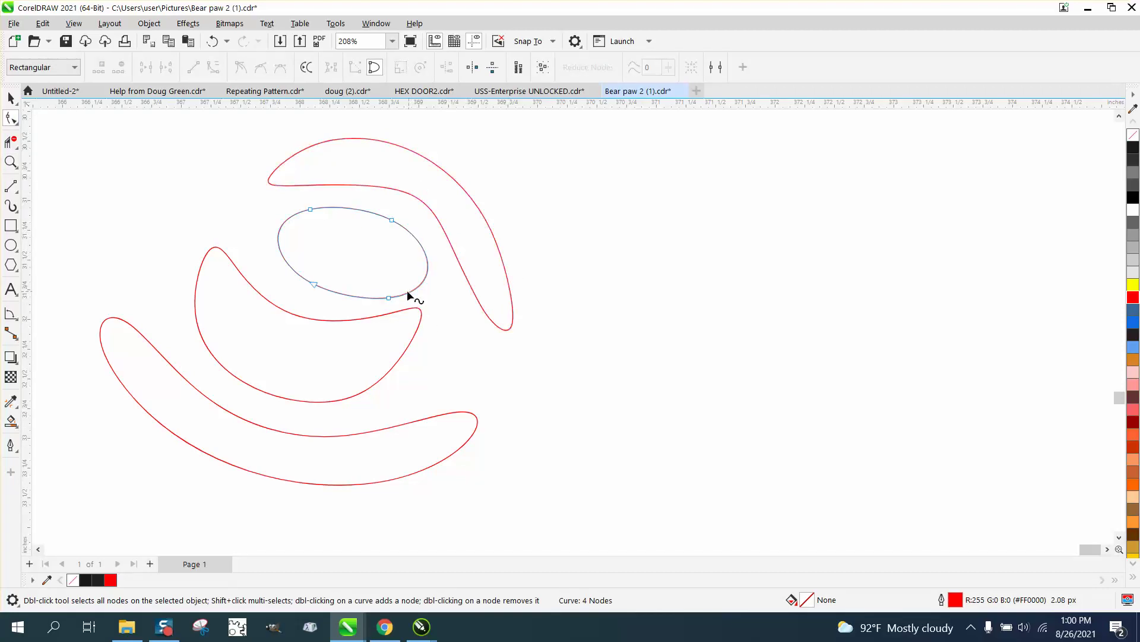
{"action": "double_click", "coordinate": [390, 220]}
{"action": "left_click_drag", "start_coordinate": [305, 287], "coordinate": [303, 297]}
{"action": "key", "text": "Delete"}
{"action": "left_click", "coordinate": [371, 317]}
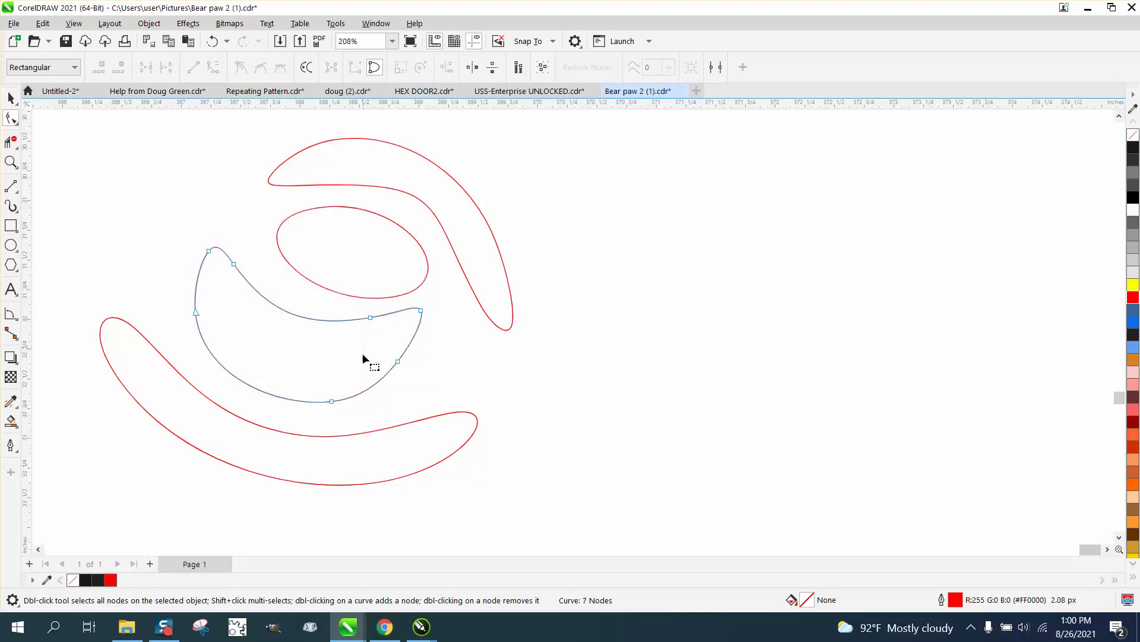
{"action": "double_click", "coordinate": [396, 361]}
Step: Pare the lower crescent from 8 to 6 nodes, undoing one bad two-node deletion
{"action": "left_click", "coordinate": [440, 415]}
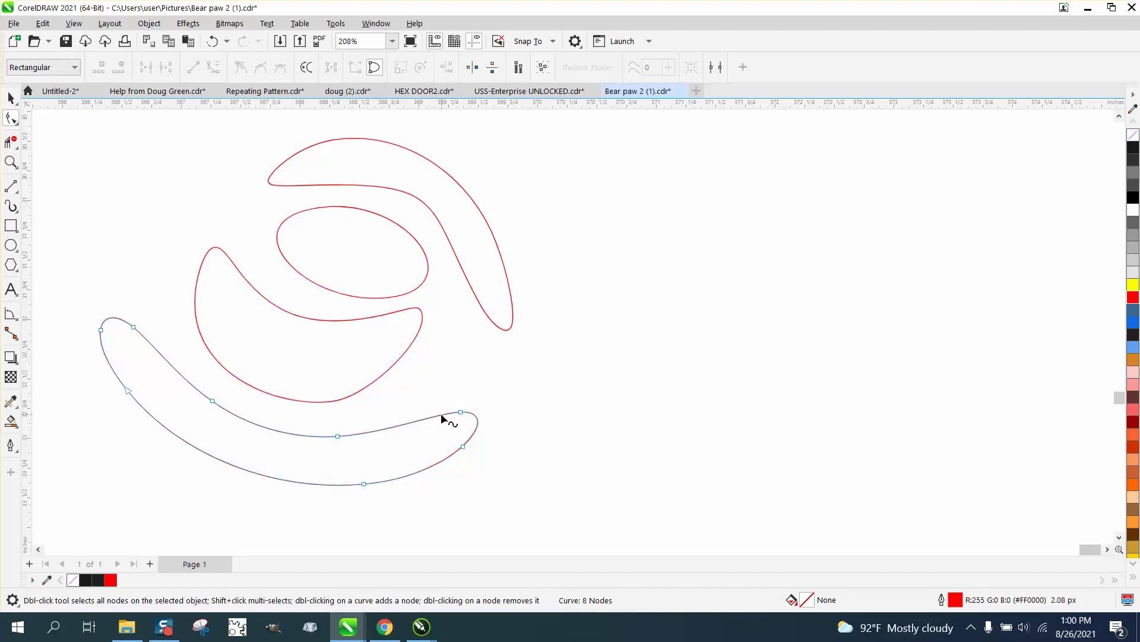
{"action": "left_click_drag", "start_coordinate": [301, 443], "coordinate": [361, 461]}
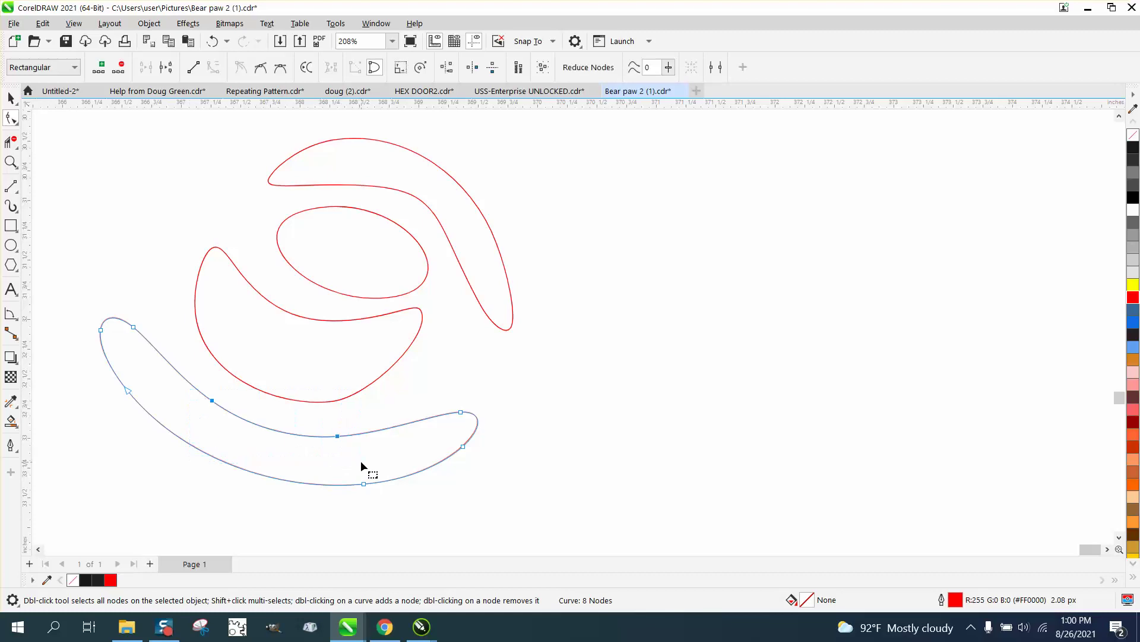
{"action": "key", "text": "Delete"}
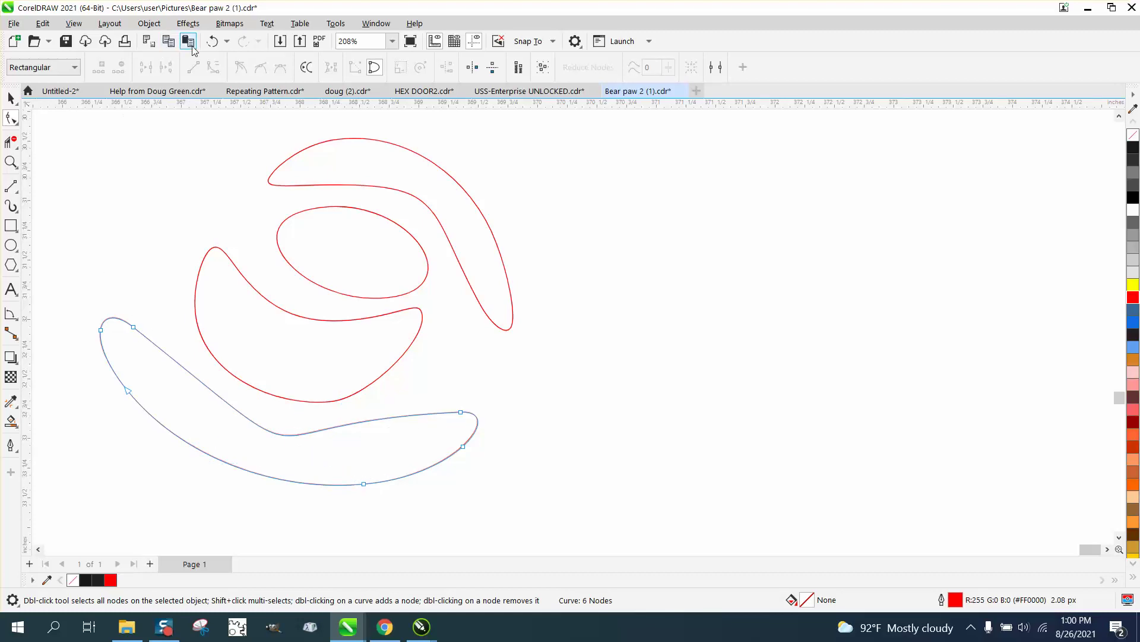
{"action": "left_click", "coordinate": [212, 41]}
{"action": "left_click", "coordinate": [369, 421]}
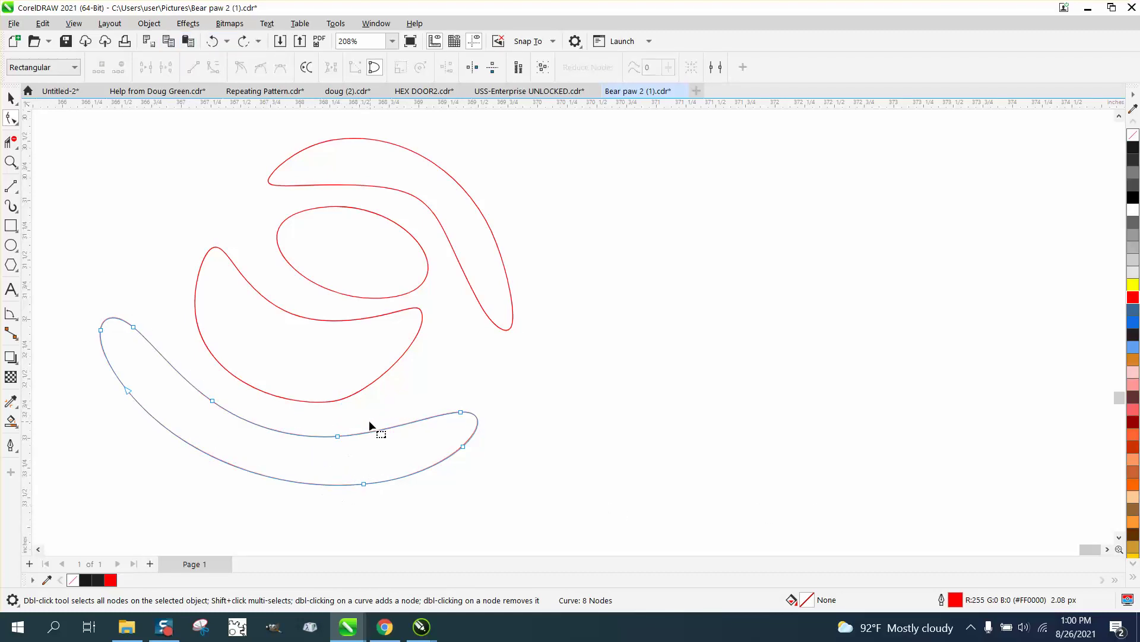
{"action": "key", "text": "Delete"}
{"action": "left_click_drag", "start_coordinate": [336, 449], "coordinate": [413, 499]}
{"action": "key", "text": "Delete"}
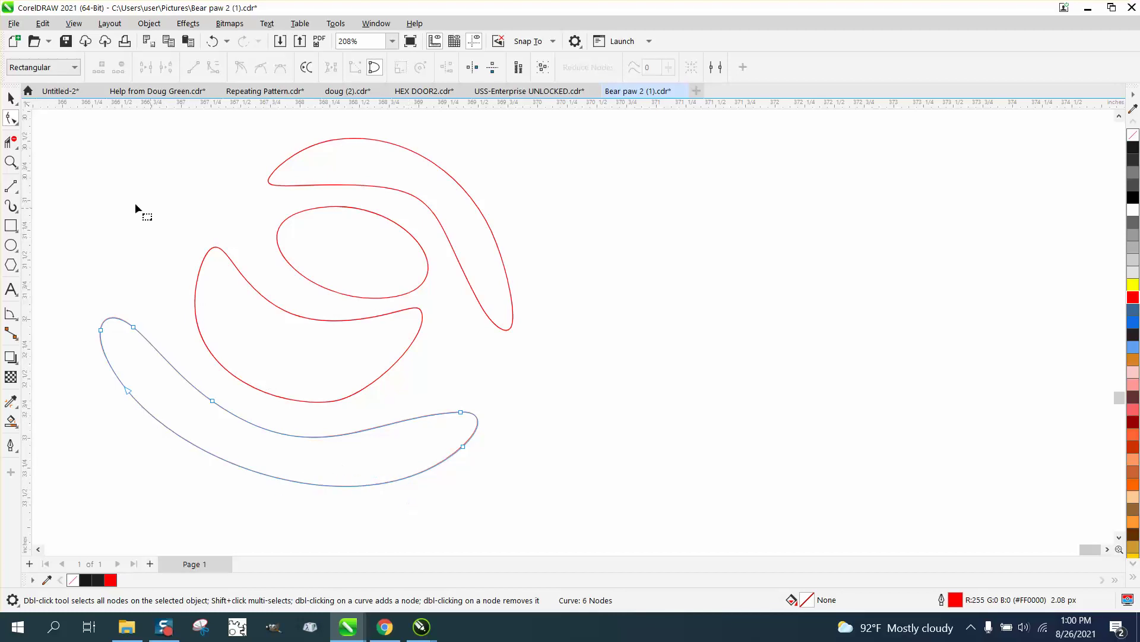
{"action": "left_click", "coordinate": [14, 95]}
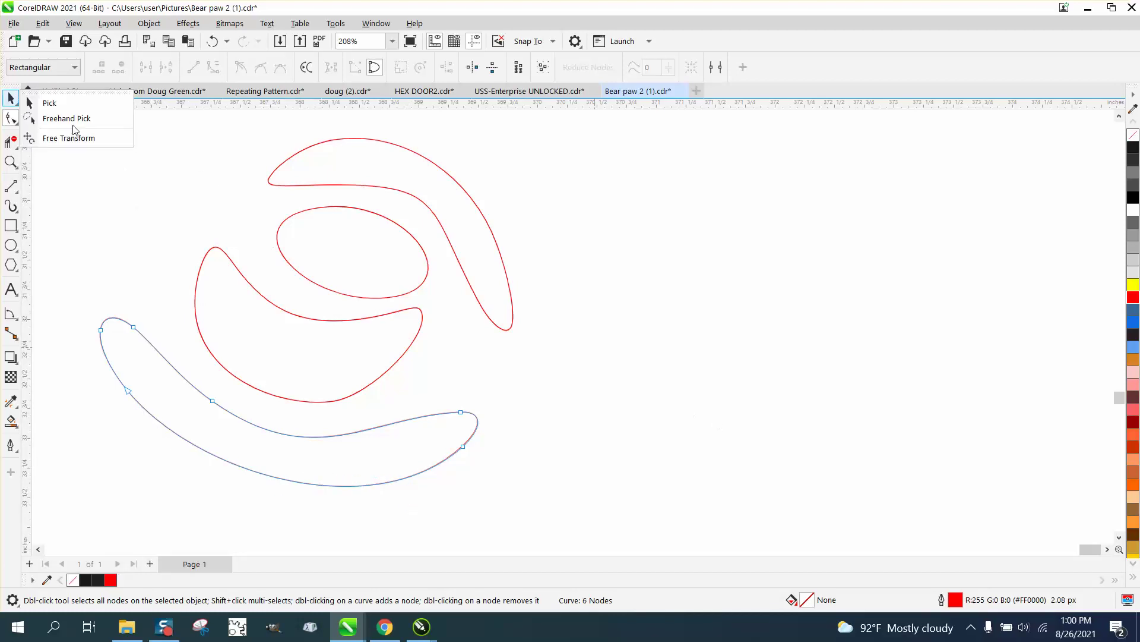
Step: Select all four red curves and centre them on the page
{"action": "left_click", "coordinate": [49, 103]}
{"action": "scroll", "coordinate": [313, 211], "scroll_direction": "down", "scroll_amount": 4}
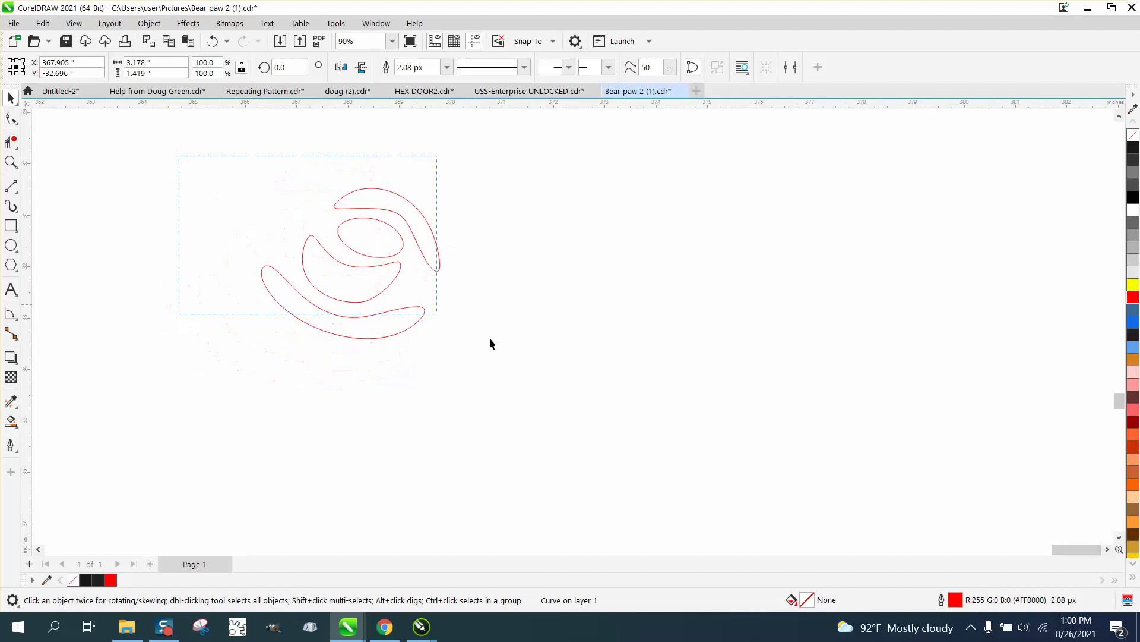
{"action": "key", "text": "ctrl+a"}
{"action": "key", "text": "p"}
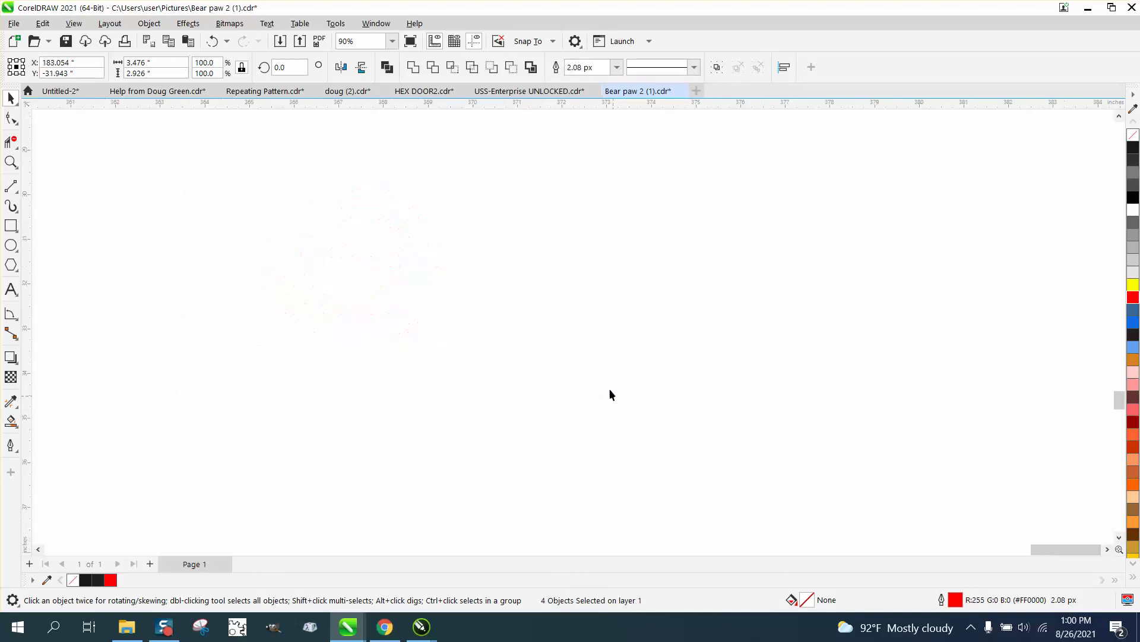
Step: Zoom out, then zoom in on the bear's face
{"action": "scroll", "coordinate": [596, 362], "scroll_direction": "down", "scroll_amount": 14}
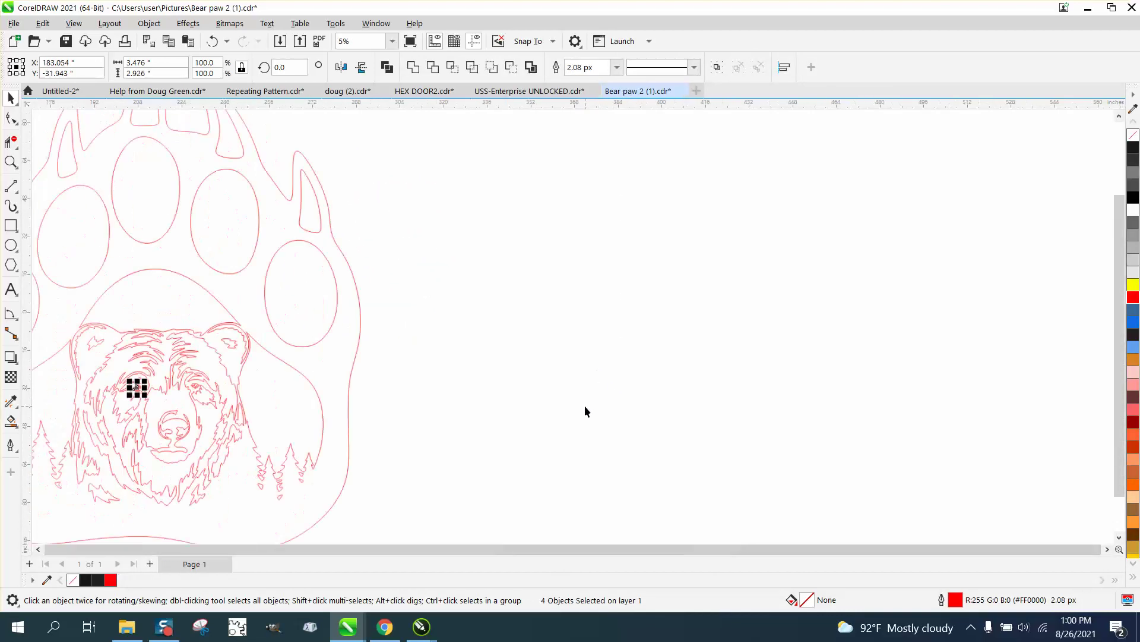
{"action": "scroll", "coordinate": [585, 410], "scroll_direction": "down", "scroll_amount": 2}
{"action": "left_click", "coordinate": [11, 162]}
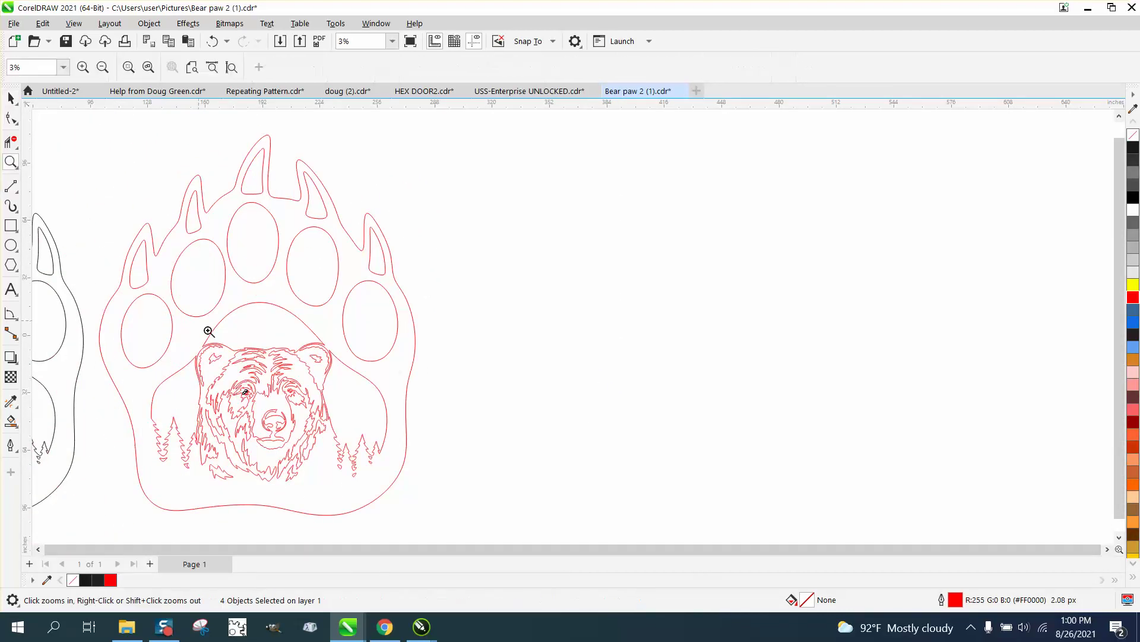
{"action": "left_click_drag", "start_coordinate": [224, 377], "coordinate": [318, 419]}
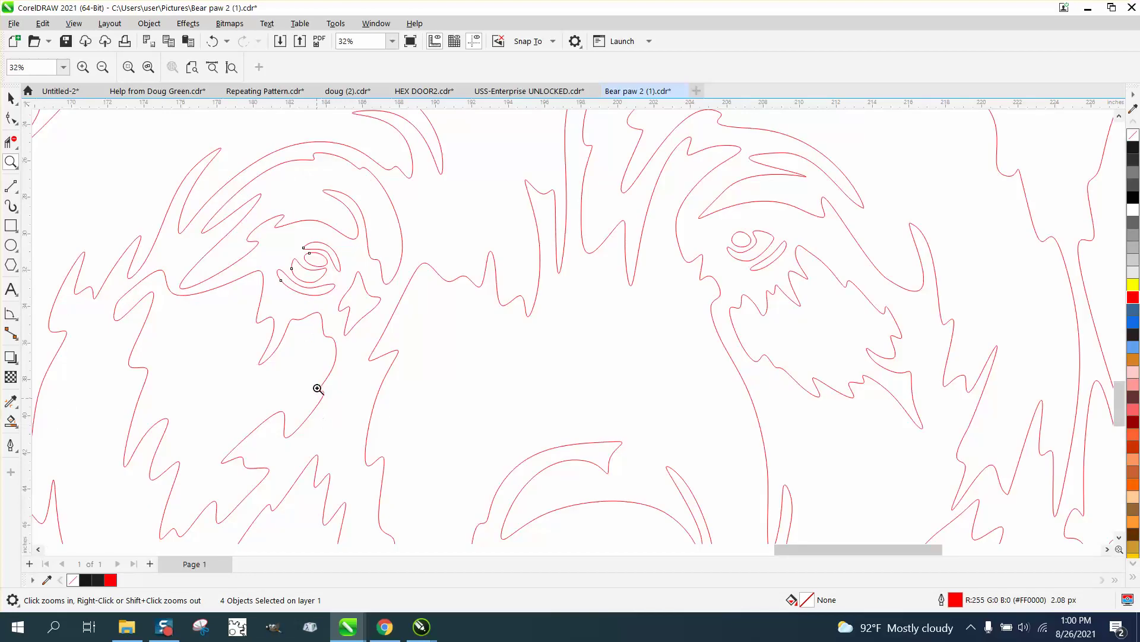
Step: Check the node counts of the curves around the bear's eye and face
{"action": "left_click", "coordinate": [10, 117]}
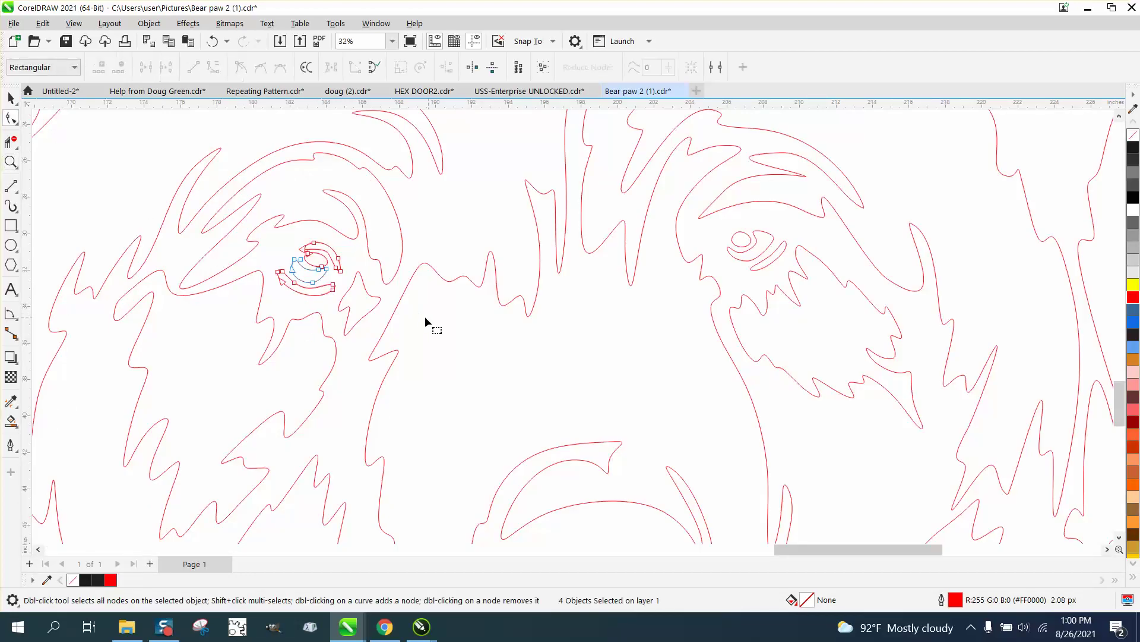
{"action": "left_click", "coordinate": [381, 304]}
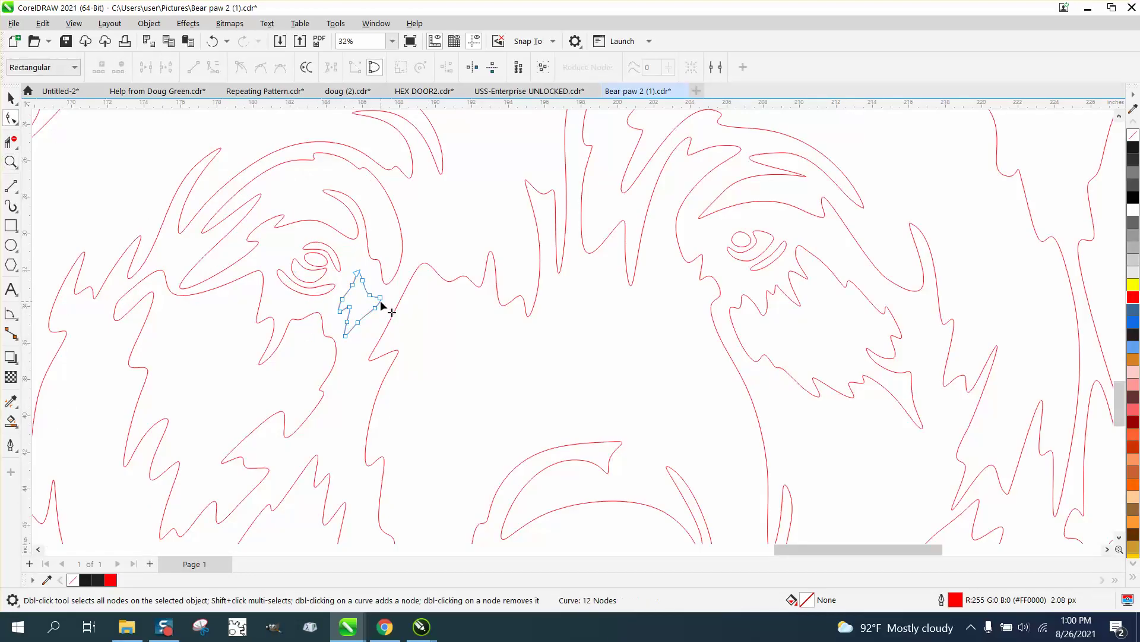
{"action": "left_click", "coordinate": [413, 268]}
{"action": "left_click", "coordinate": [323, 333]}
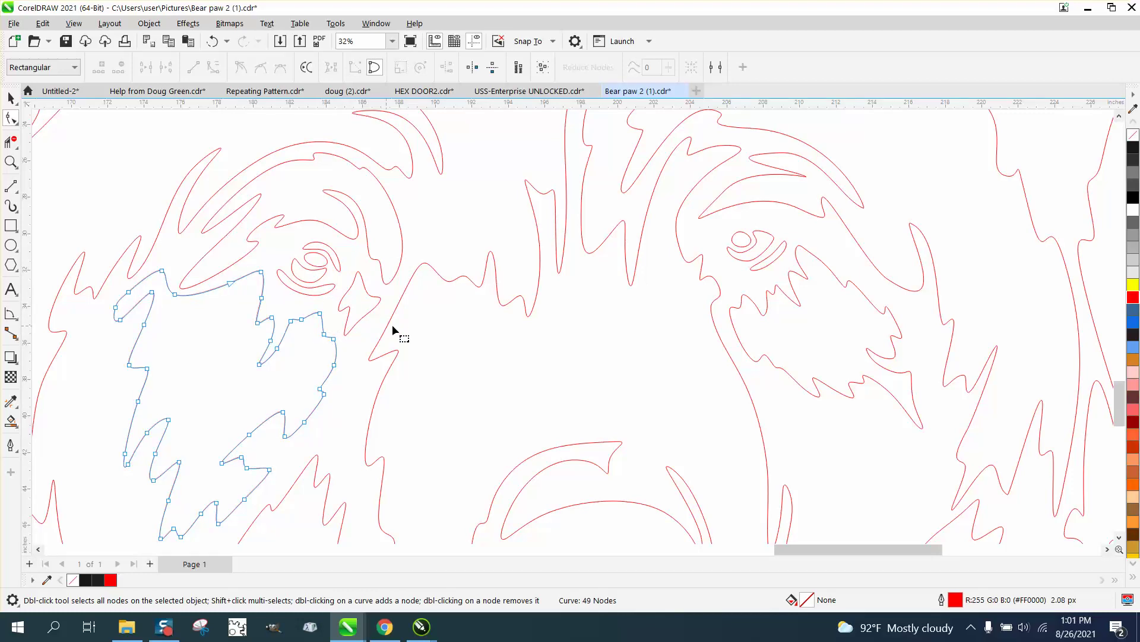
{"action": "left_click", "coordinate": [398, 305]}
{"action": "scroll", "coordinate": [398, 305], "scroll_direction": "down", "scroll_amount": 3}
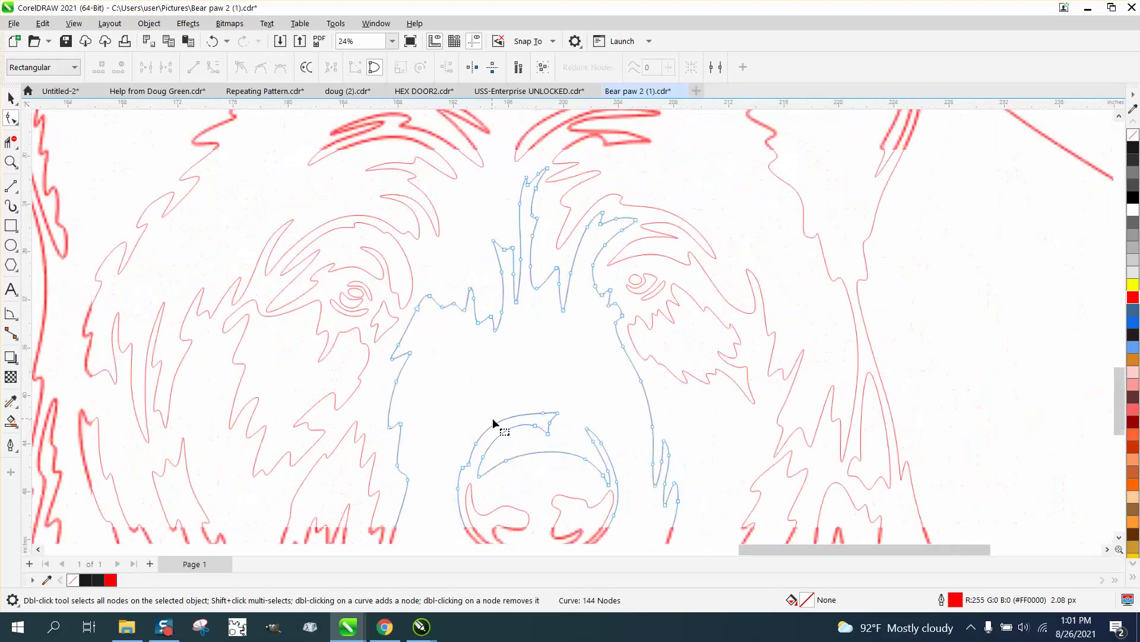
{"action": "scroll", "coordinate": [557, 381], "scroll_direction": "down", "scroll_amount": 2}
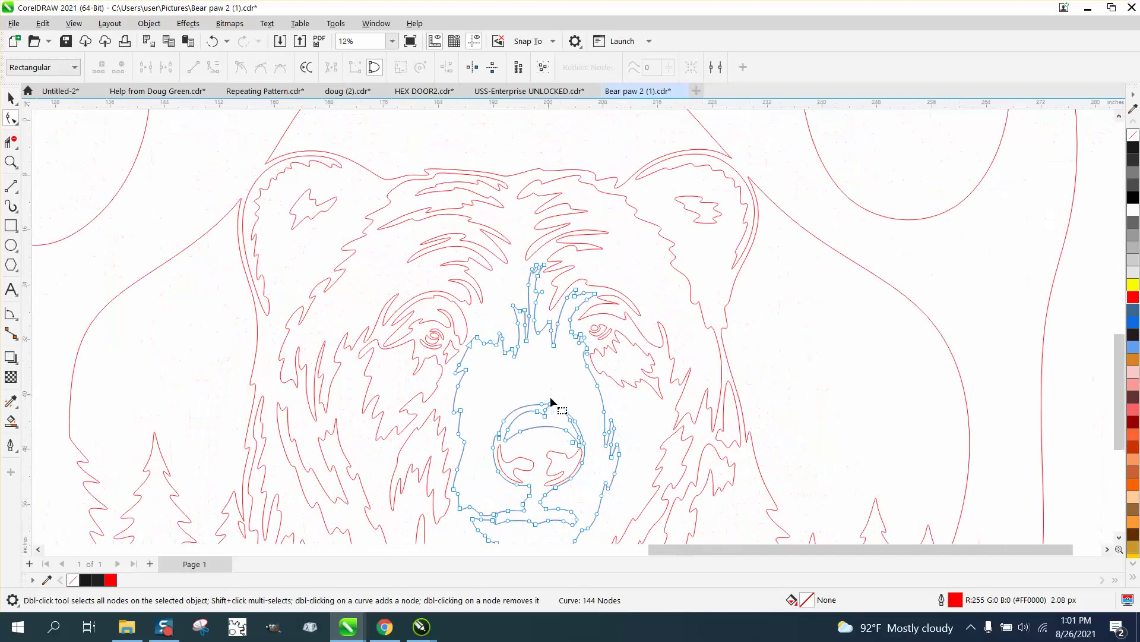
{"action": "scroll", "coordinate": [535, 475], "scroll_direction": "down", "scroll_amount": 1}
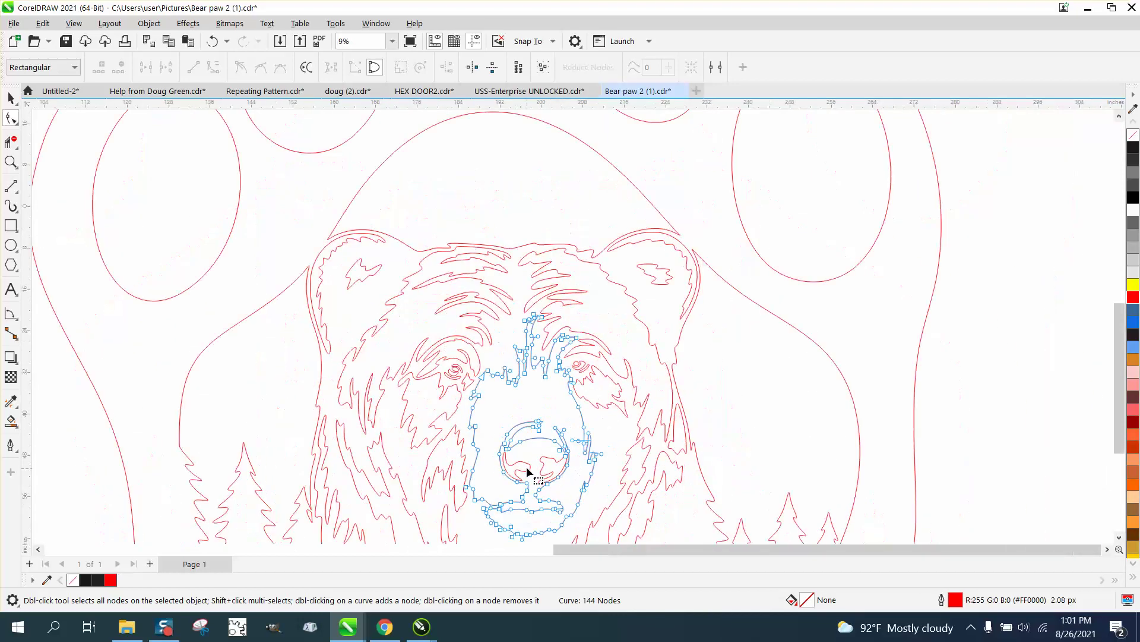
{"action": "scroll", "coordinate": [380, 380], "scroll_direction": "down", "scroll_amount": 1}
Step: Cut the left toe pad from 6 to 4 nodes and the right pad down to 3
{"action": "left_click", "coordinate": [280, 240]}
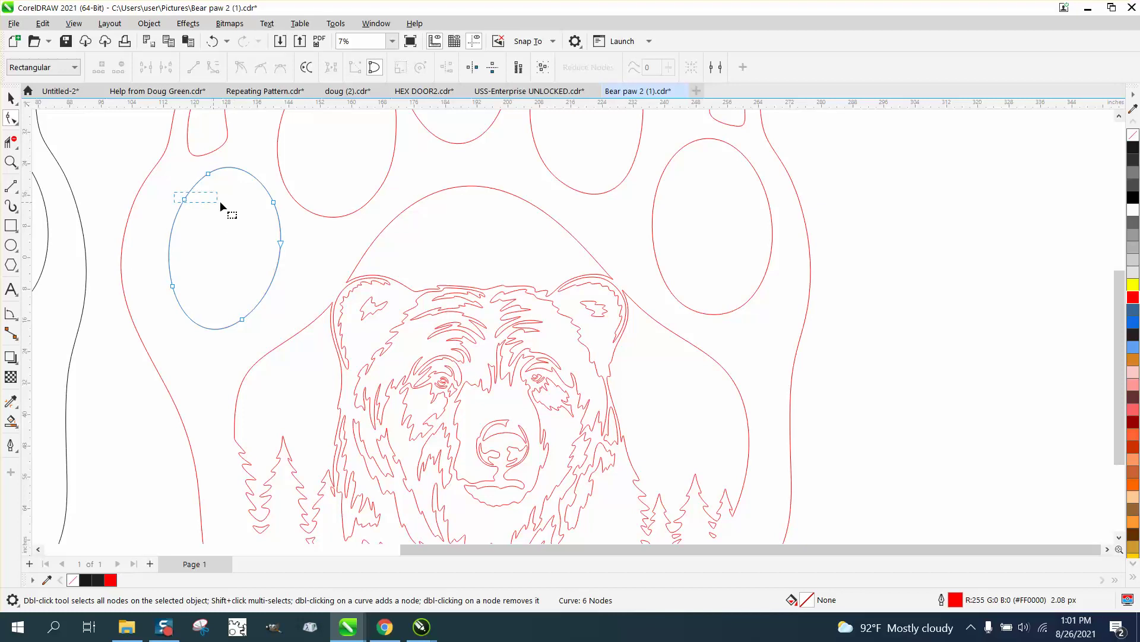
{"action": "left_click_drag", "start_coordinate": [174, 192], "coordinate": [291, 207]}
{"action": "key", "text": "Delete"}
{"action": "left_click", "coordinate": [652, 237]}
{"action": "left_click_drag", "start_coordinate": [675, 305], "coordinate": [669, 319]}
{"action": "key", "text": "Delete"}
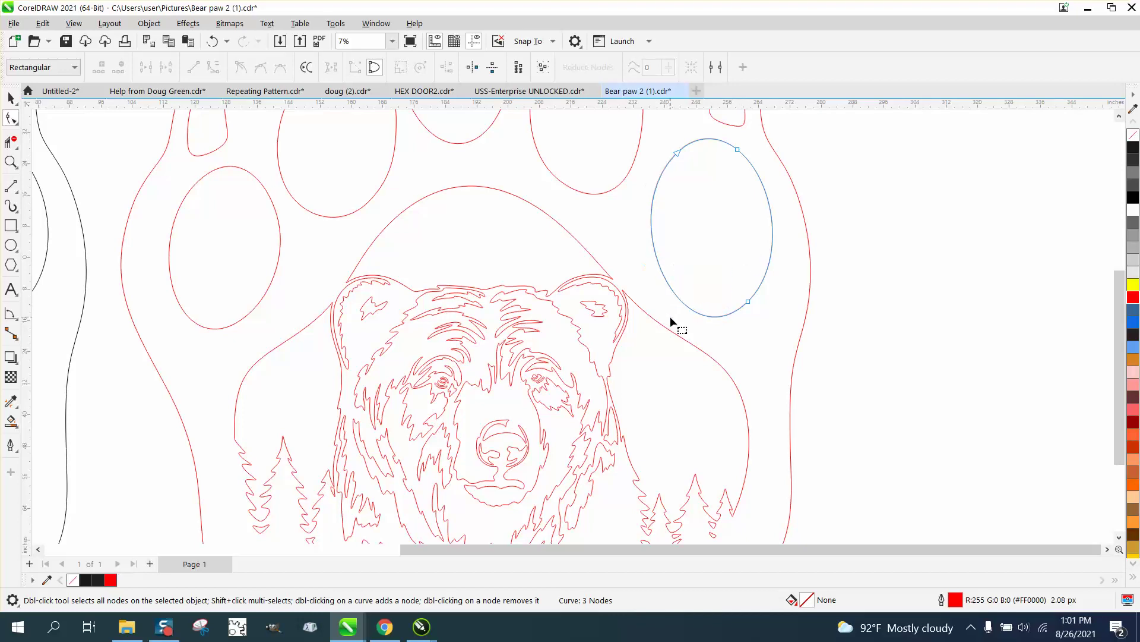
{"action": "scroll", "coordinate": [667, 325], "scroll_direction": "down", "scroll_amount": 3}
{"action": "scroll", "coordinate": [657, 369], "scroll_direction": "down", "scroll_amount": 1}
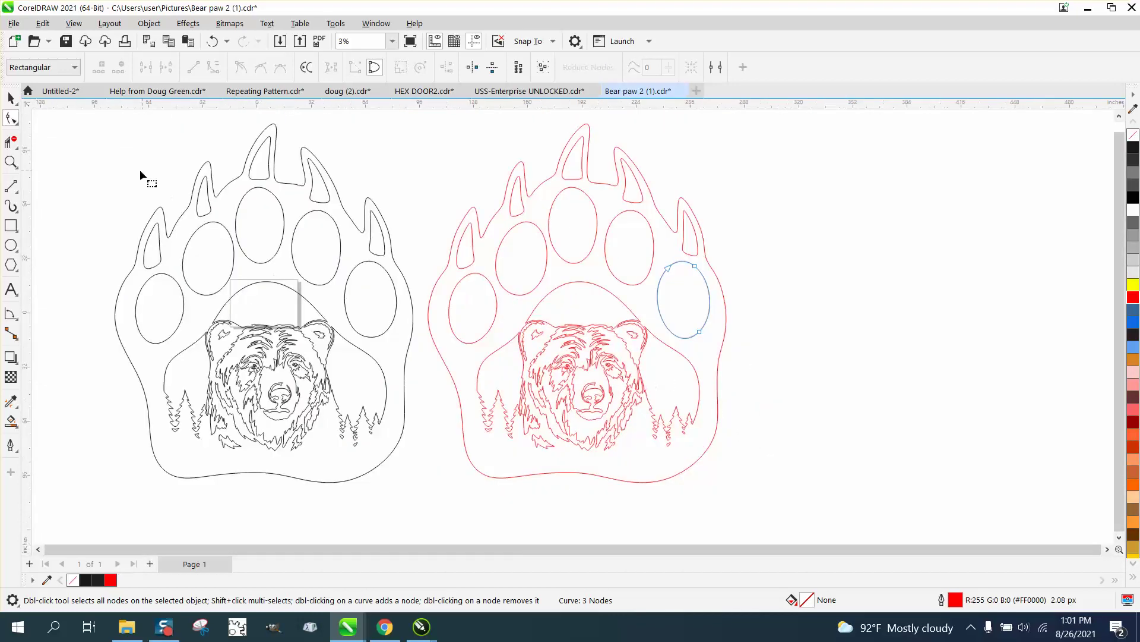
Step: Zoom in on the original black bear's head to compare it with the red copy
{"action": "left_click", "coordinate": [11, 161]}
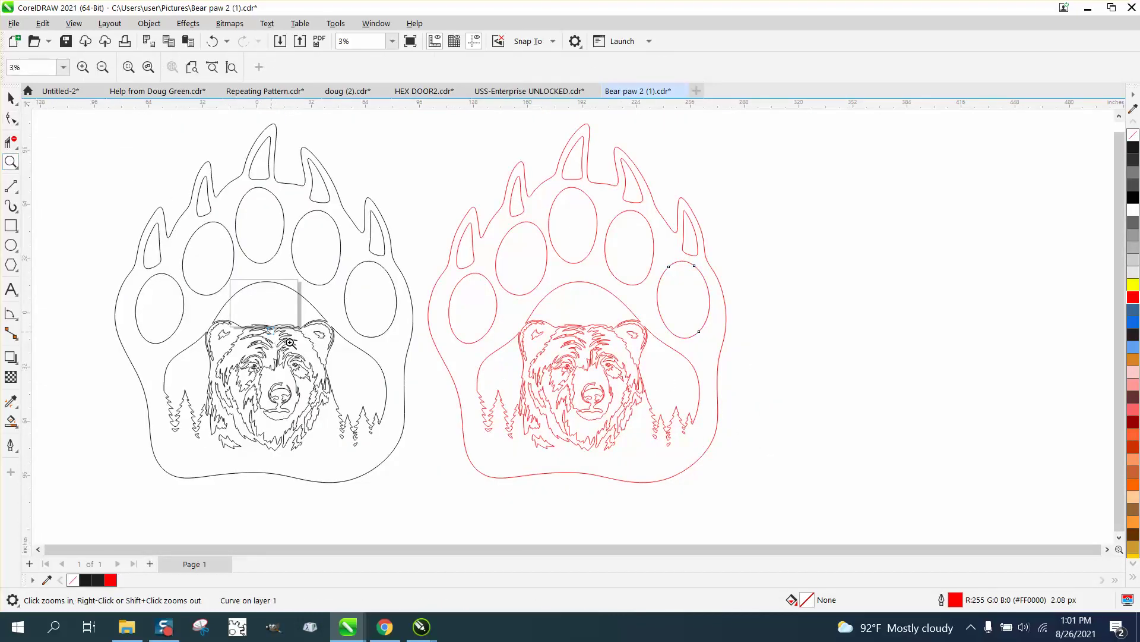
{"action": "left_click_drag", "start_coordinate": [290, 343], "coordinate": [358, 364]}
{"action": "scroll", "coordinate": [358, 364], "scroll_direction": "down", "scroll_amount": 5}
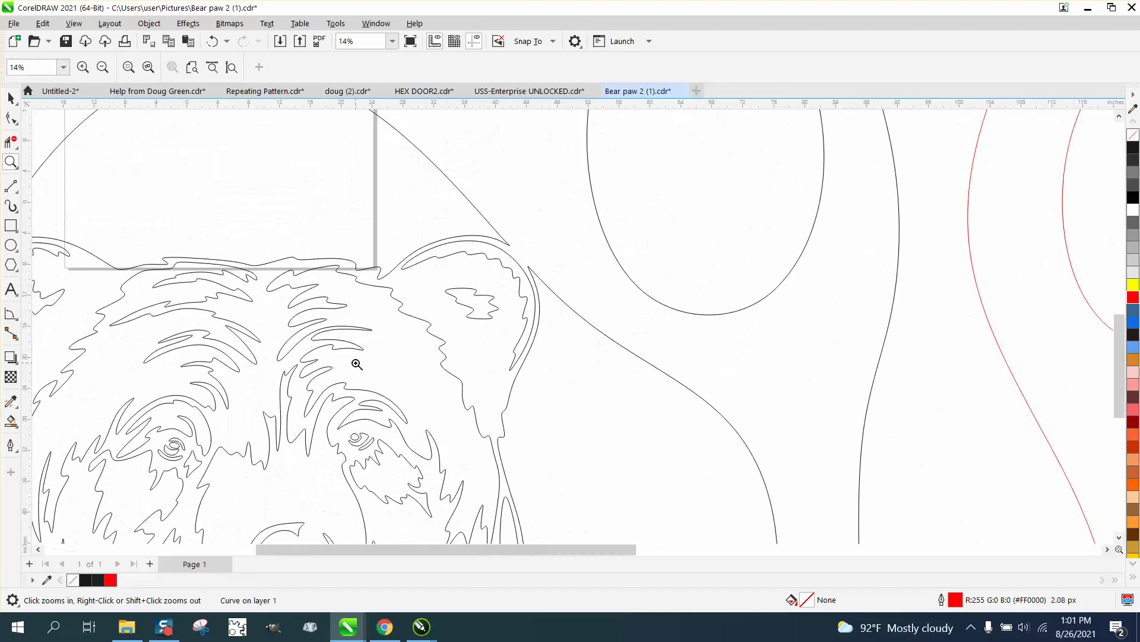
{"action": "scroll", "coordinate": [357, 363], "scroll_direction": "down", "scroll_amount": 1}
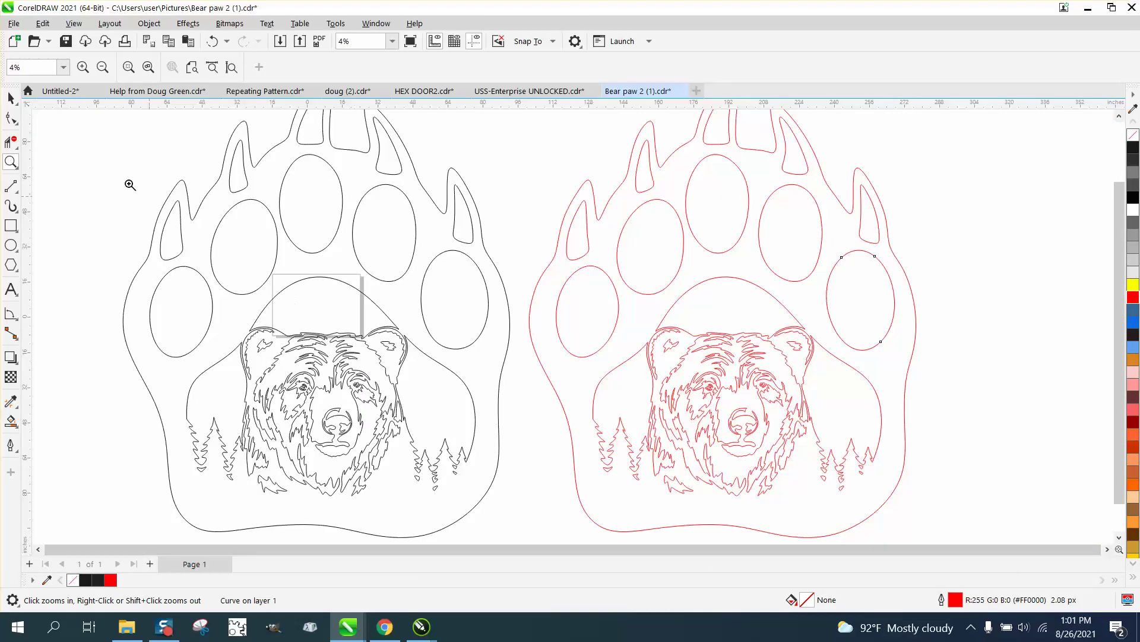
Step: Clear the selection and marquee-select all 51 curves of the red paw
{"action": "left_click", "coordinate": [12, 99]}
{"action": "scroll", "coordinate": [496, 260], "scroll_direction": "down", "scroll_amount": 1}
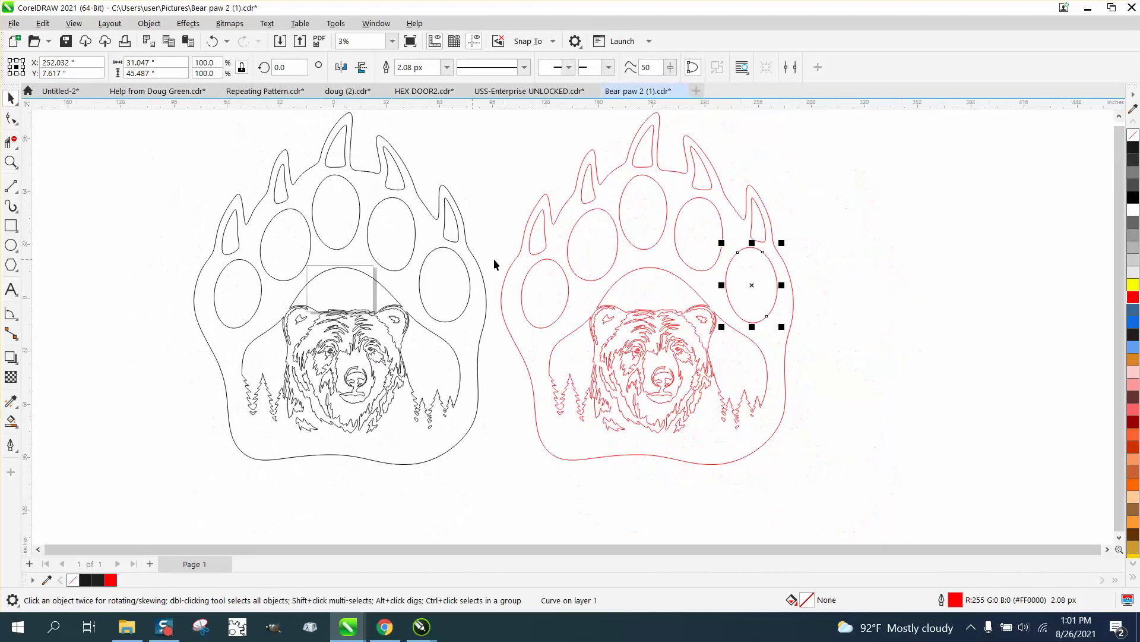
{"action": "left_click", "coordinate": [487, 169]}
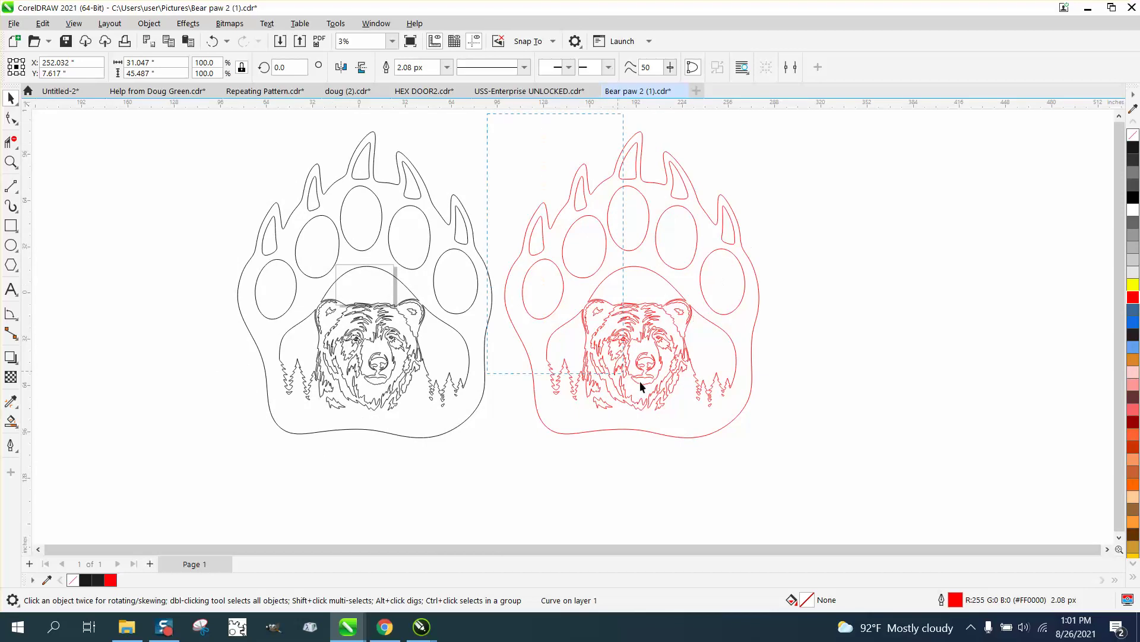
{"action": "left_click_drag", "start_coordinate": [640, 385], "coordinate": [835, 475]}
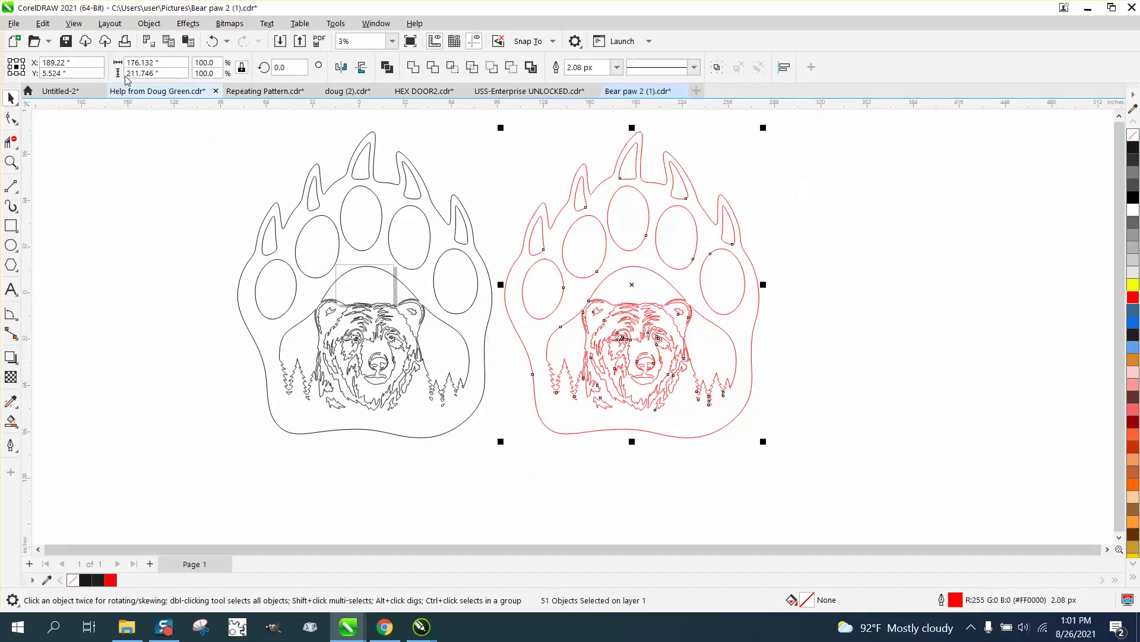
Step: Set the red paw's width to 18 inches, making it about 21.64 inches tall
{"action": "left_click_drag", "start_coordinate": [178, 62], "coordinate": [126, 61]}
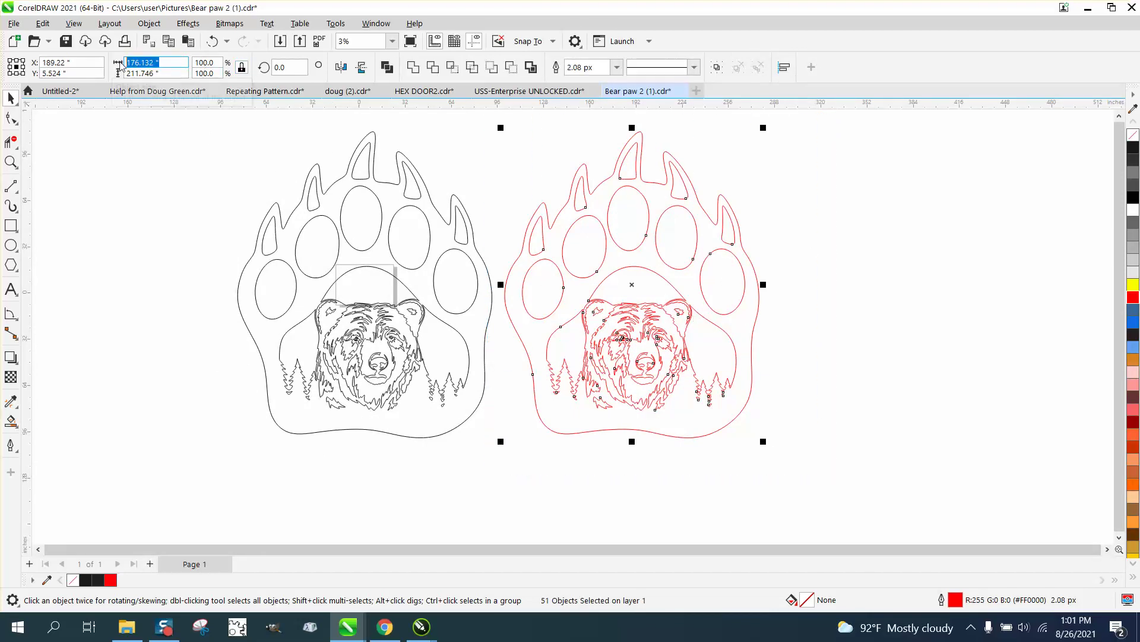
{"action": "type", "text": "1"}
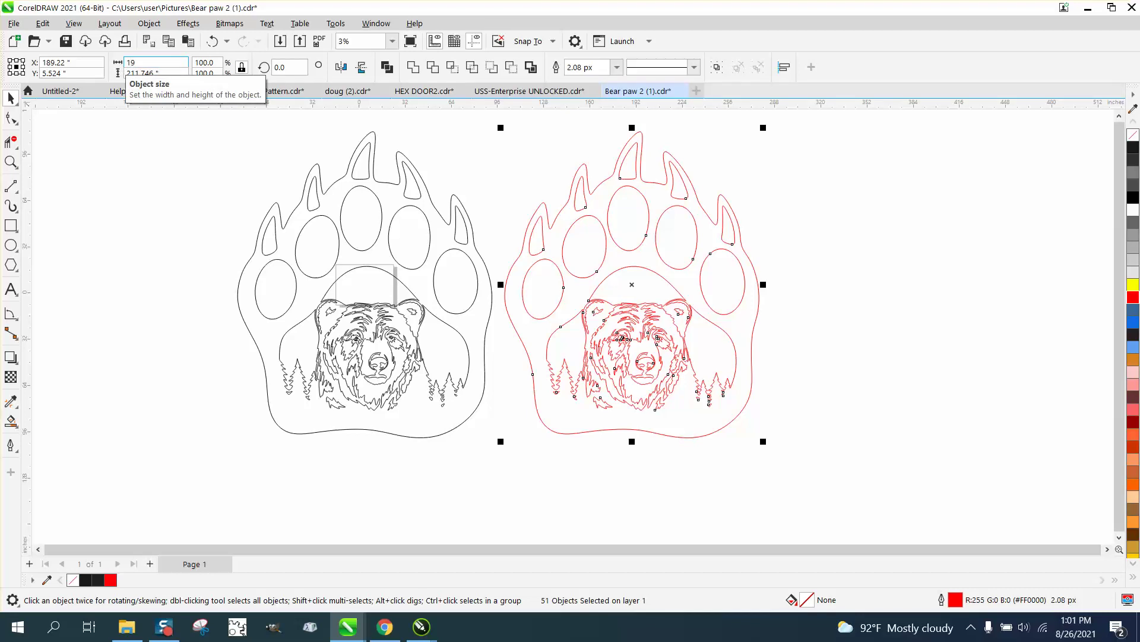
{"action": "type", "text": "8"}
{"action": "key", "text": "Return"}
Step: Zoom in on the resized paw to inspect the bear's face detail
{"action": "left_click", "coordinate": [13, 163]}
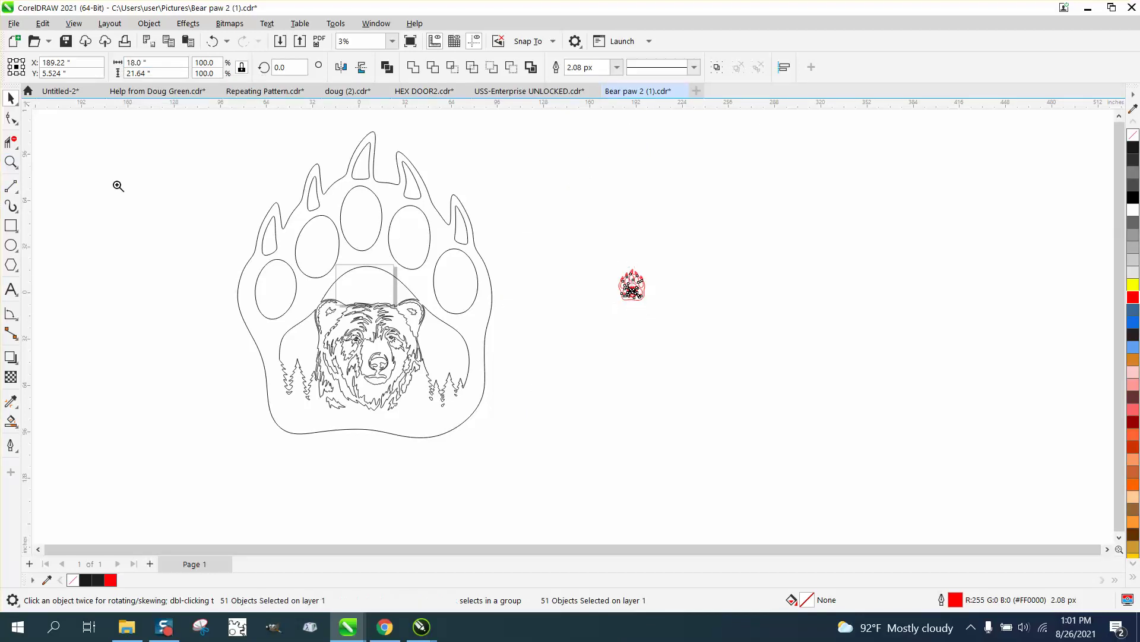
{"action": "left_click_drag", "start_coordinate": [598, 258], "coordinate": [675, 321]}
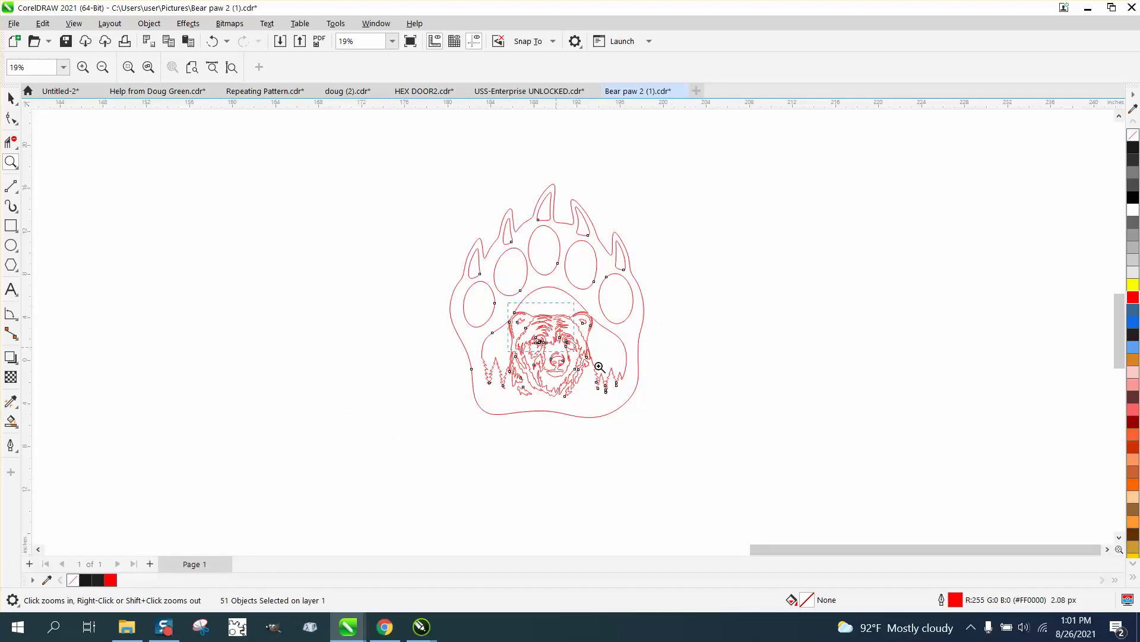
{"action": "left_click_drag", "start_coordinate": [555, 299], "coordinate": [578, 381]}
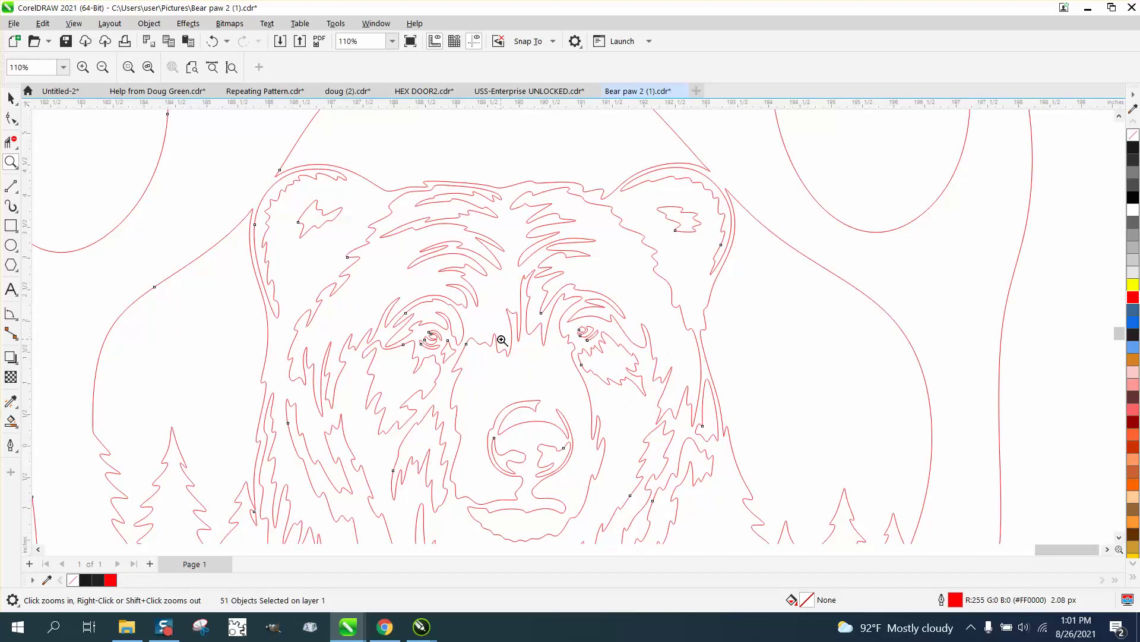
{"action": "scroll", "coordinate": [483, 331], "scroll_direction": "down", "scroll_amount": 3}
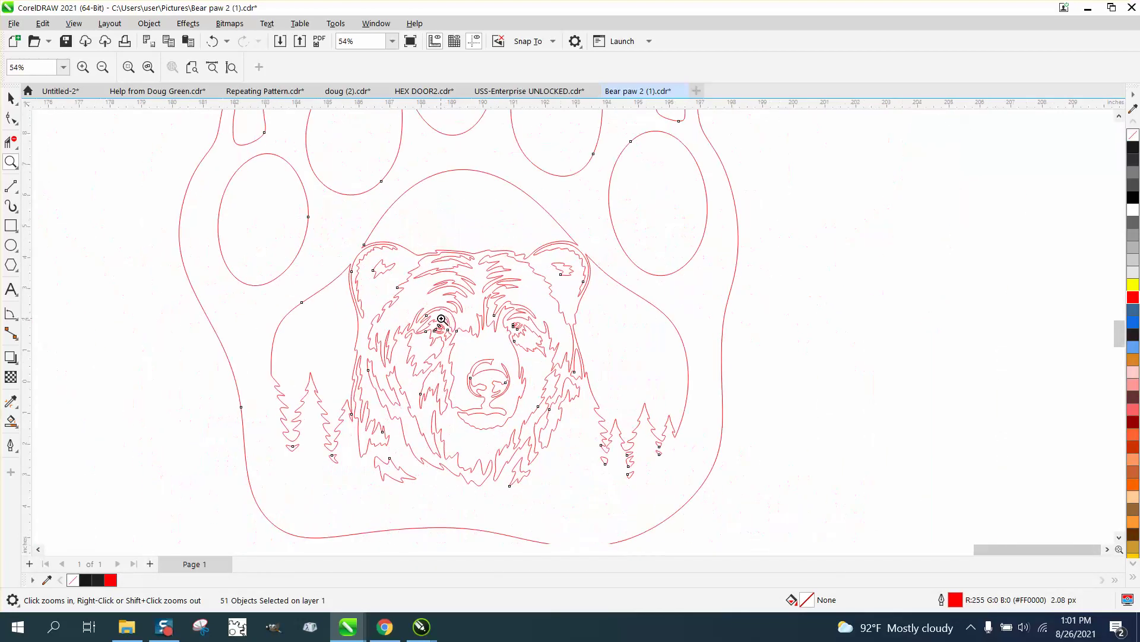